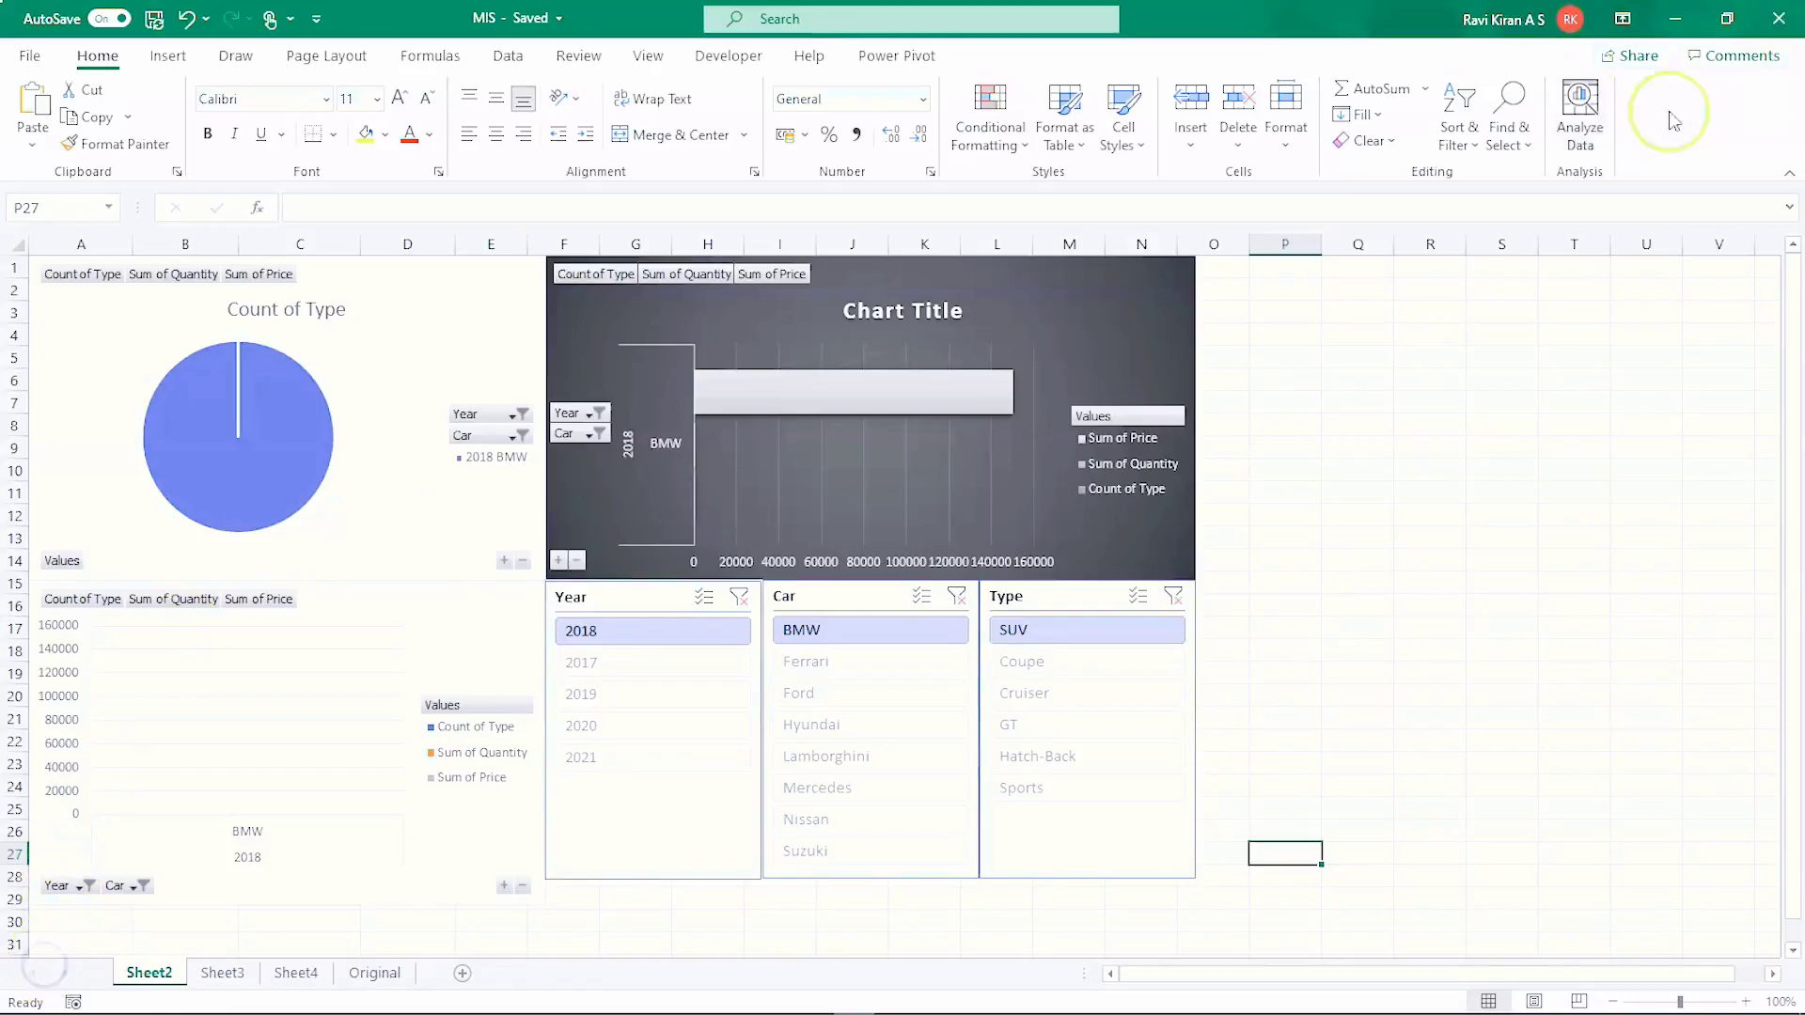
- Switch to the new Book1 workbook and paste the car sales table, Year through Price, into Sheet1 starting at A1
left_click(1429, 538)
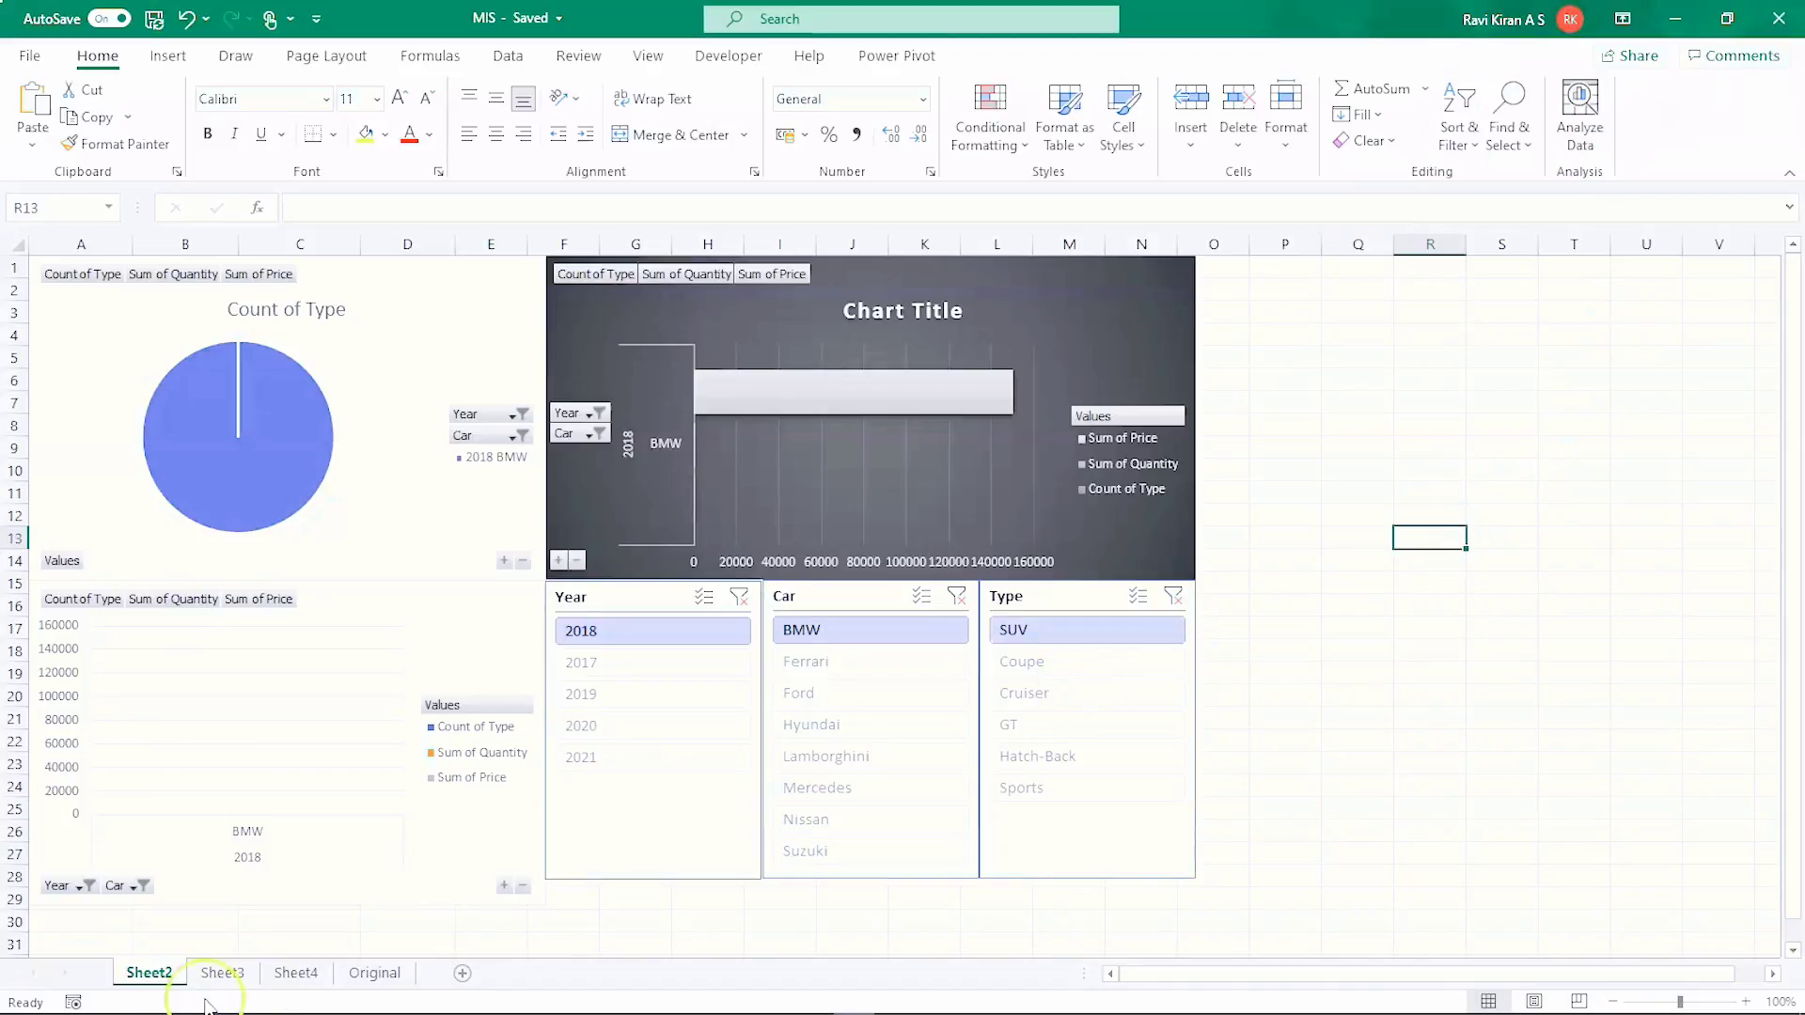
left_click(33, 965)
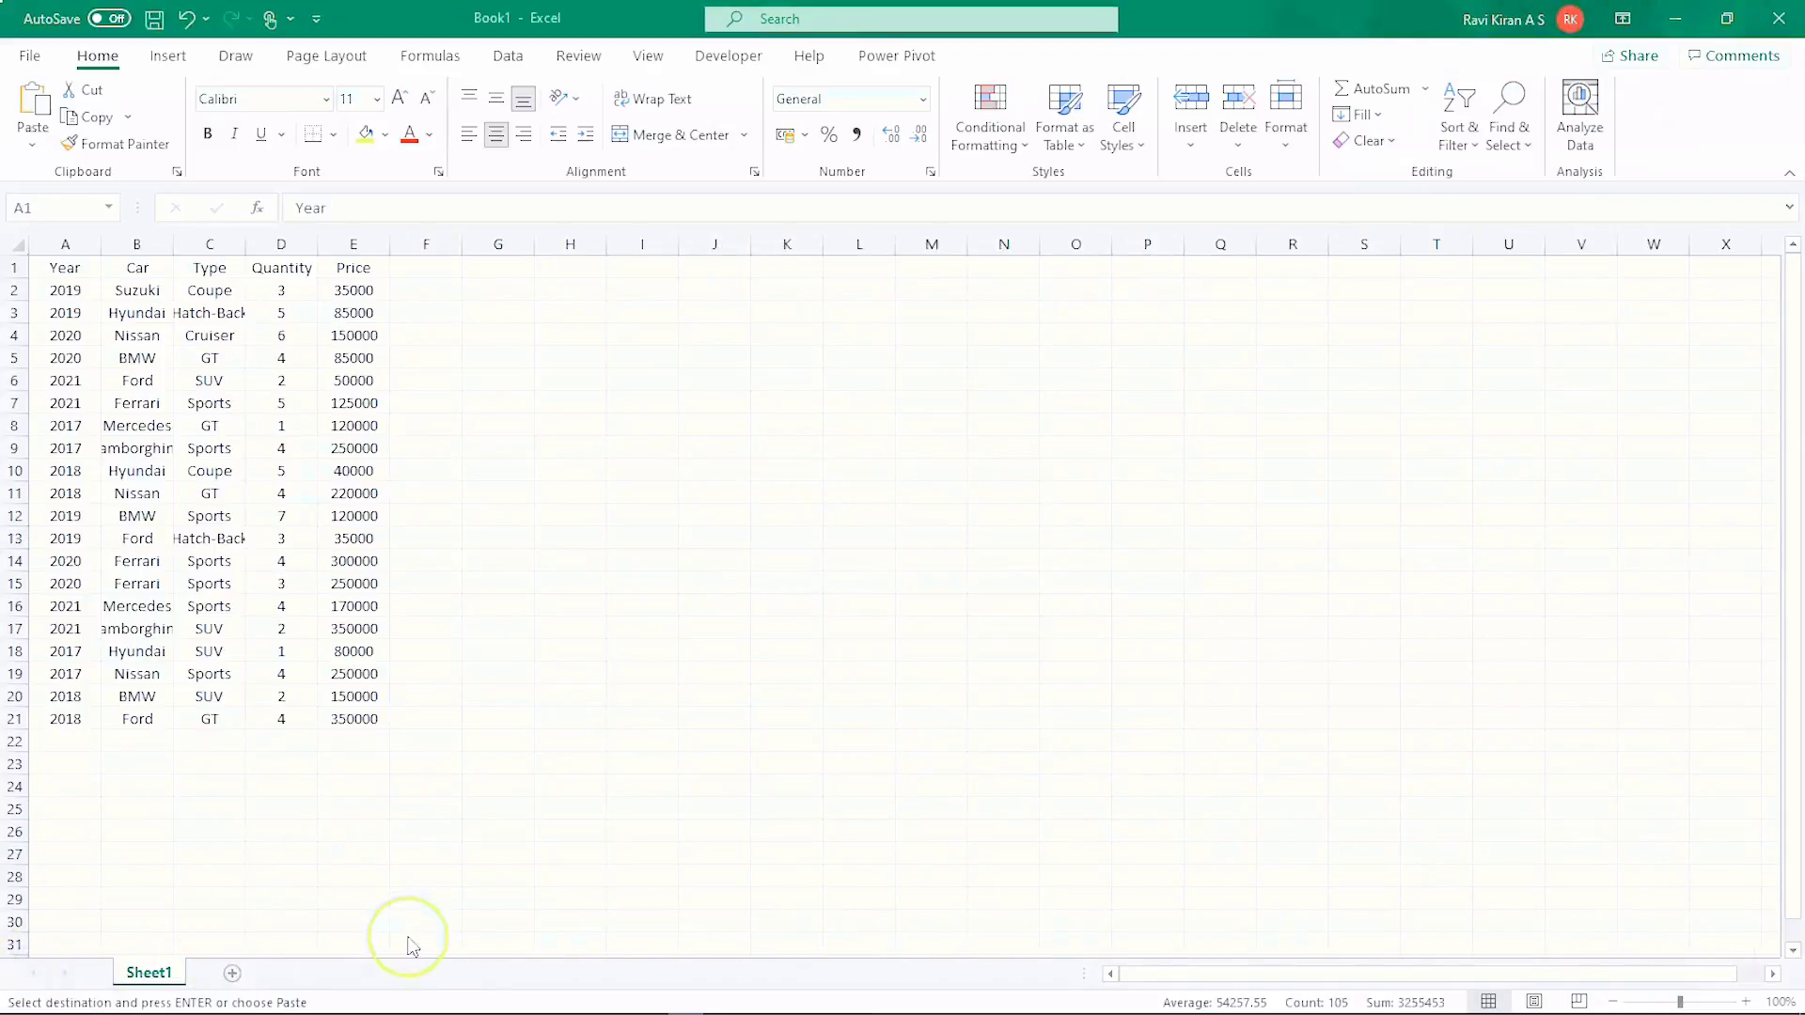
key("ctrl+v")
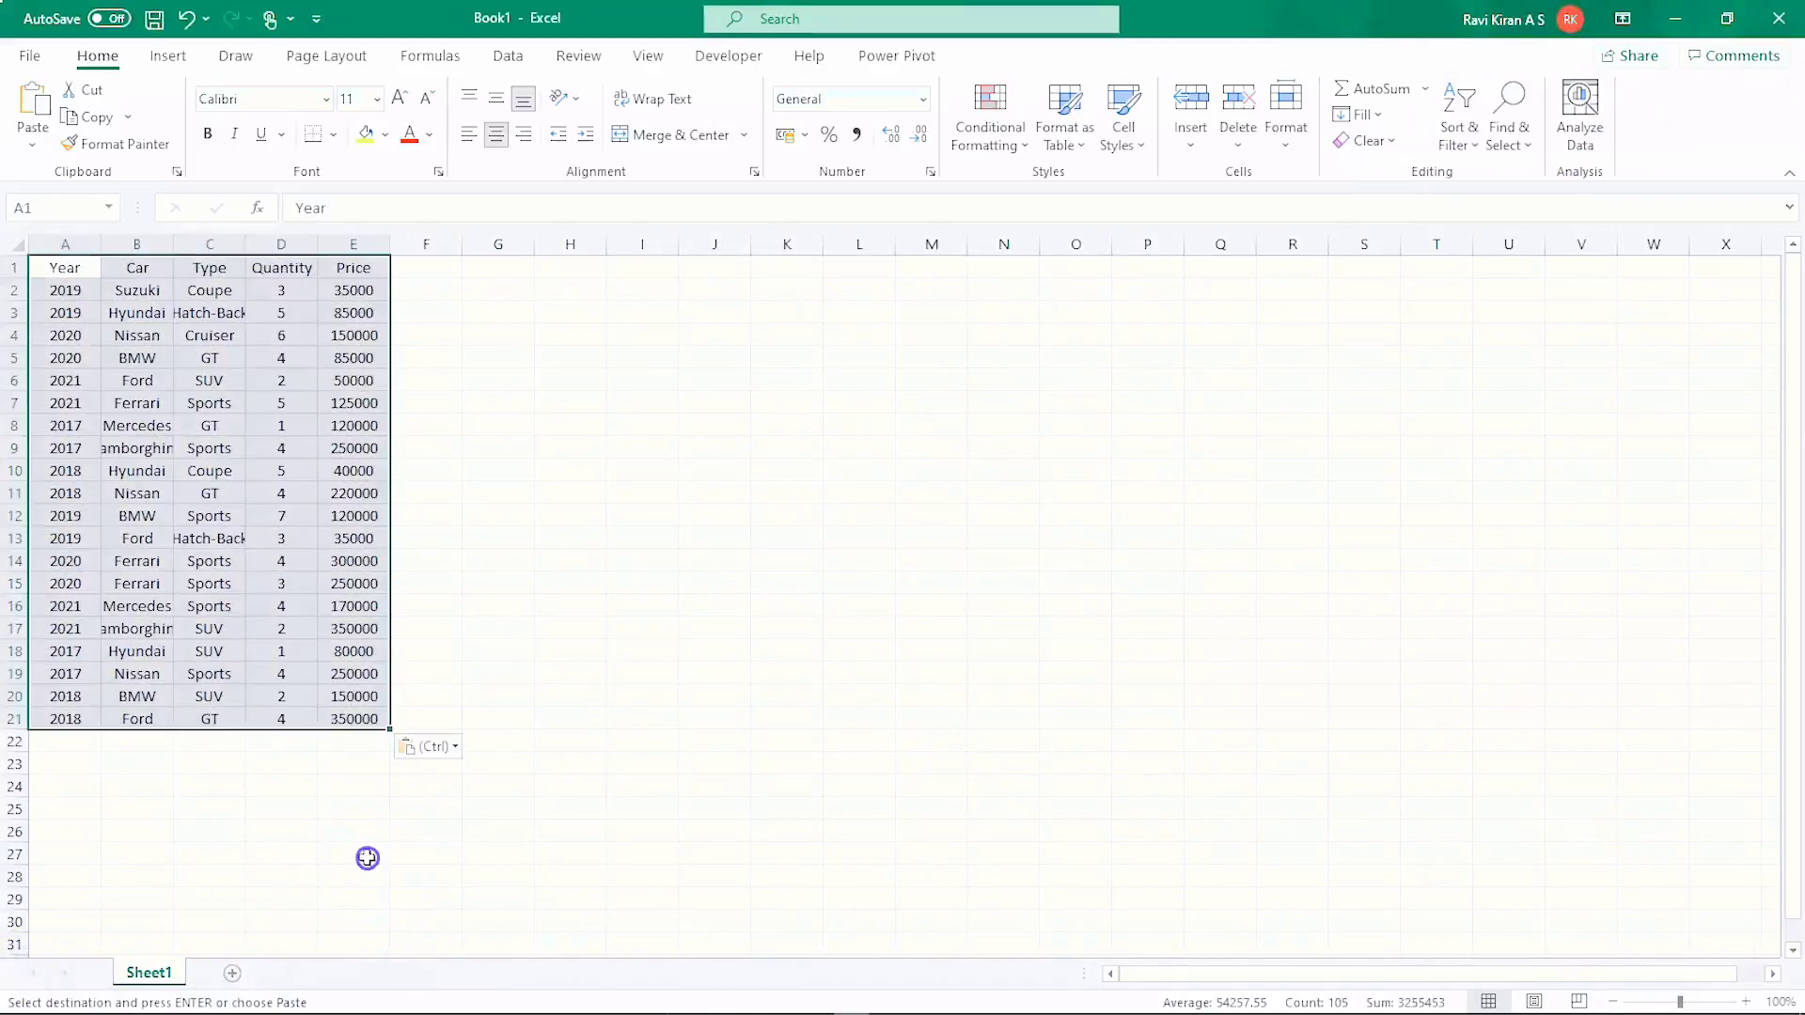
left_click(471, 834)
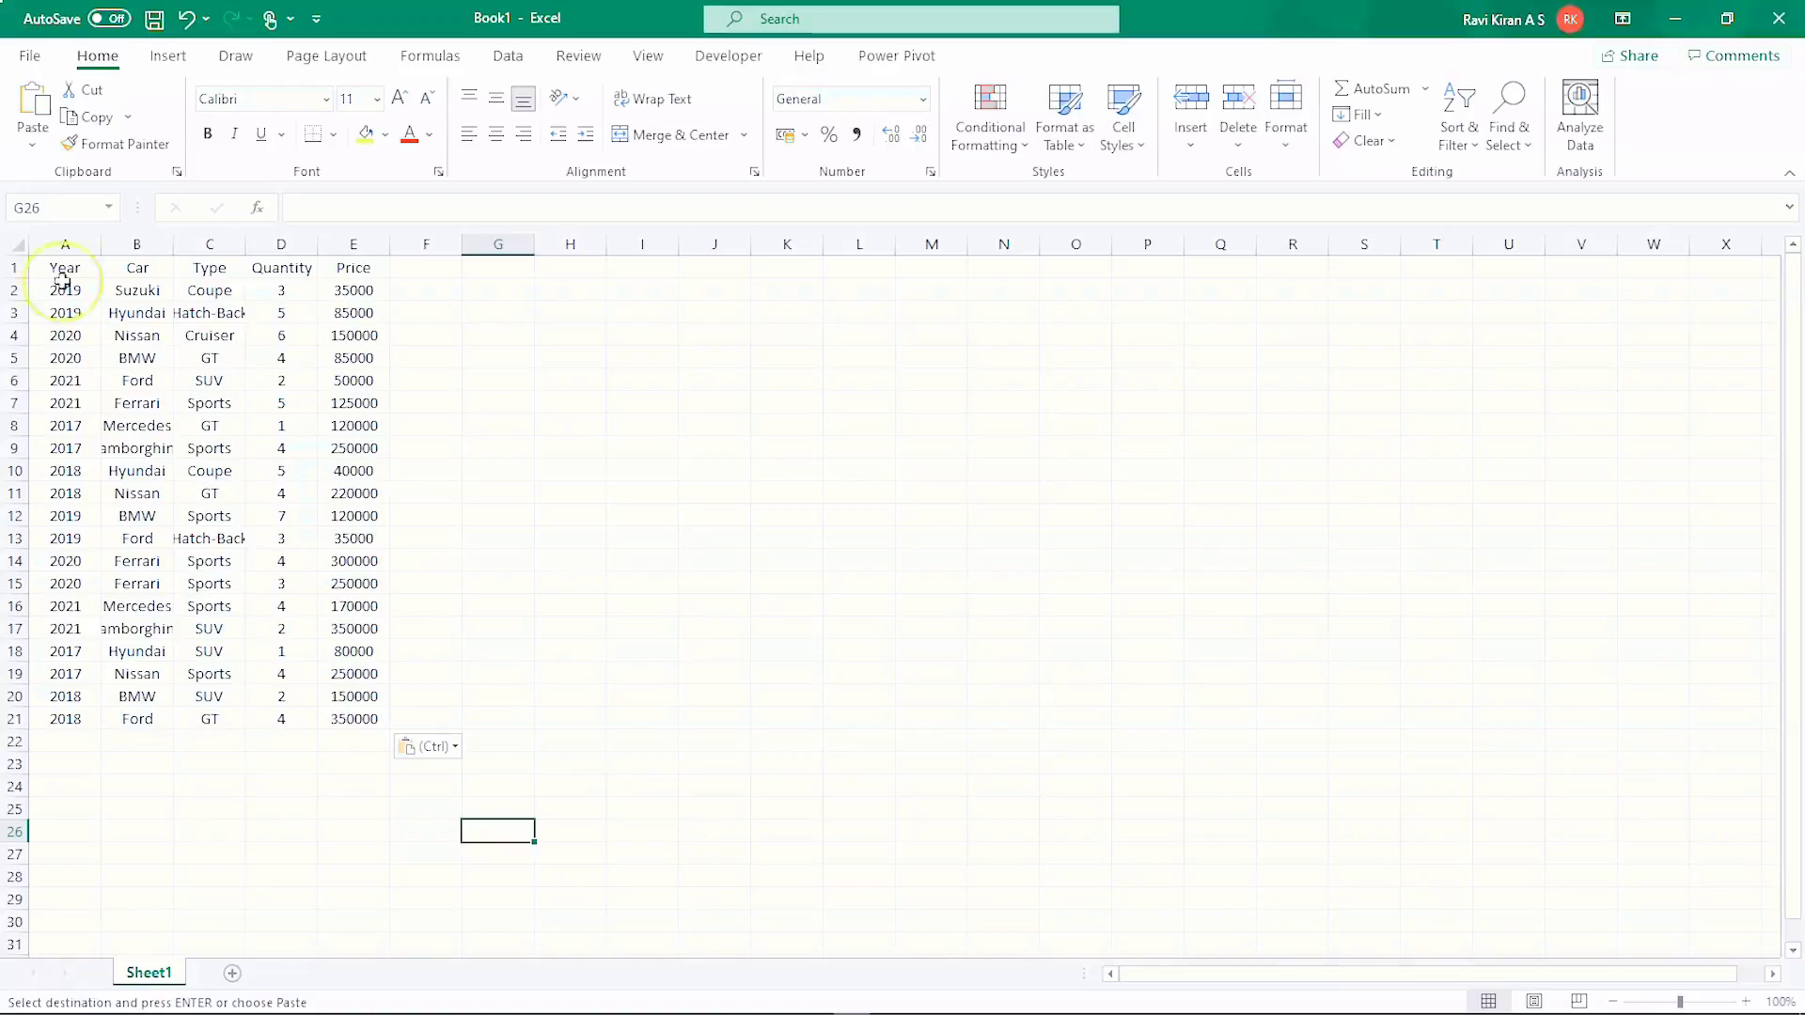
- Create a PivotTable on a new worksheet from the car sales data in Sheet1, range A1:E21
left_click_drag(60, 287, 336, 730)
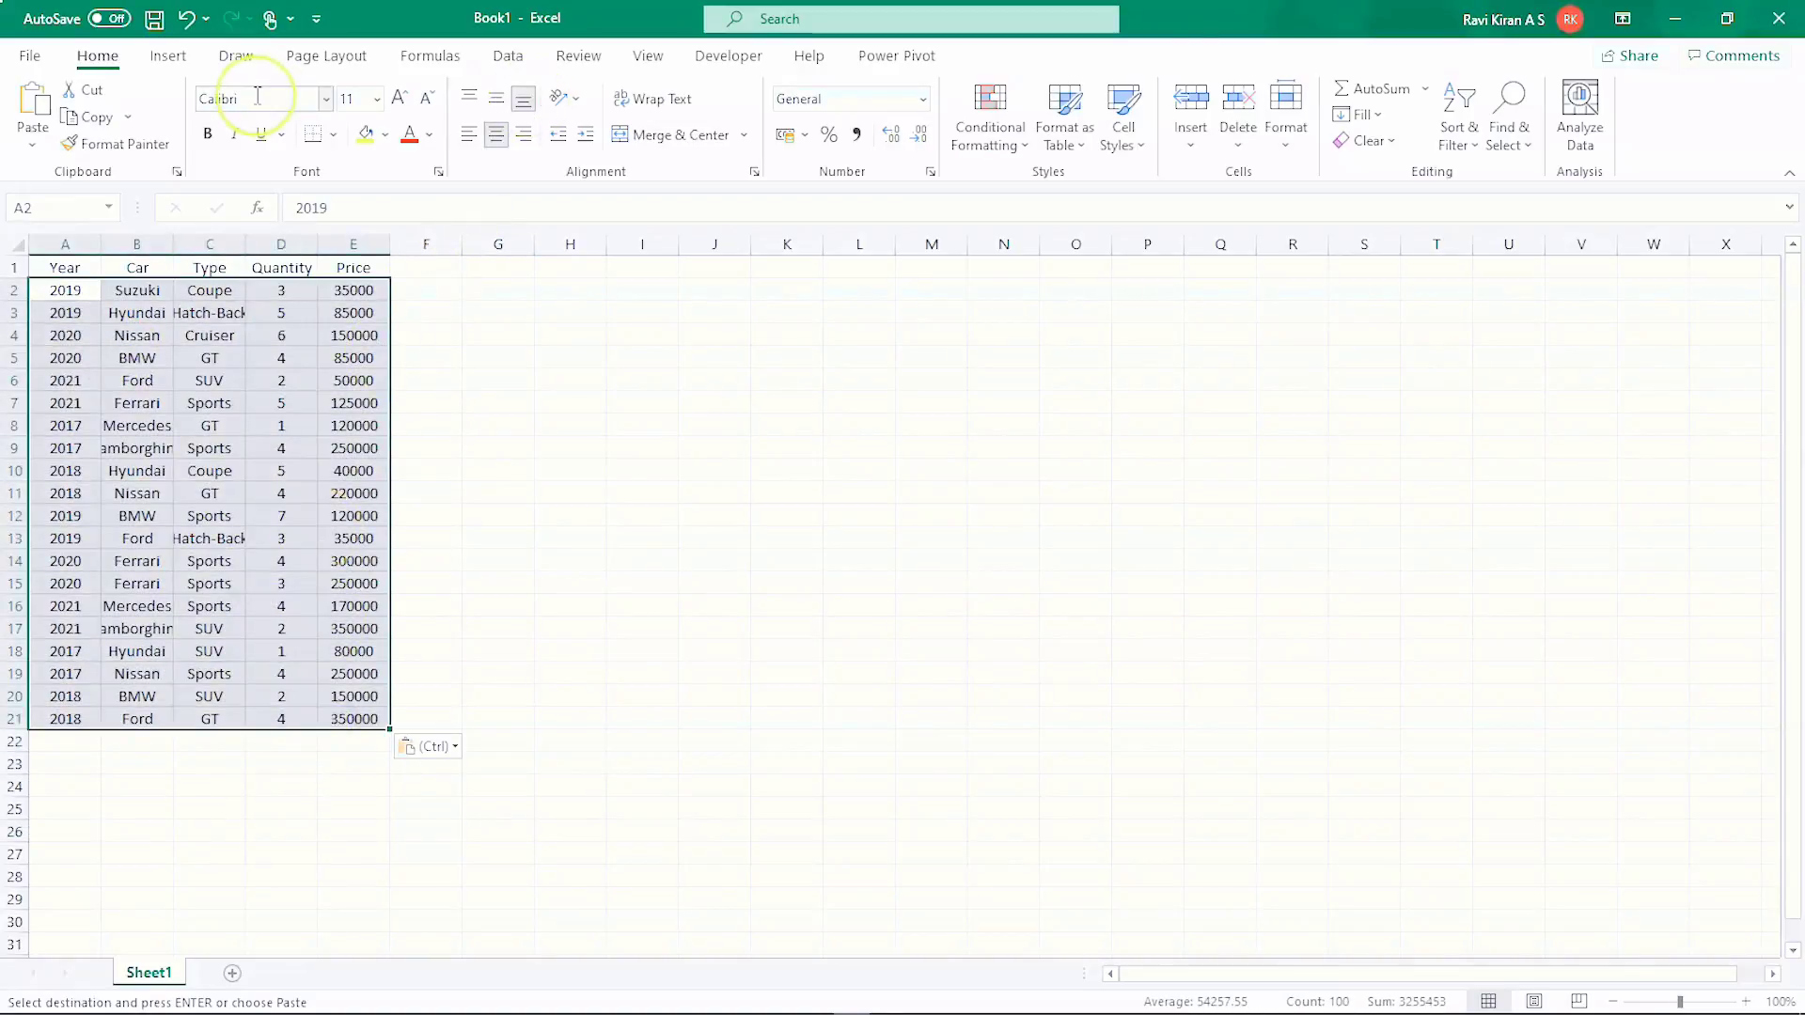
left_click(169, 58)
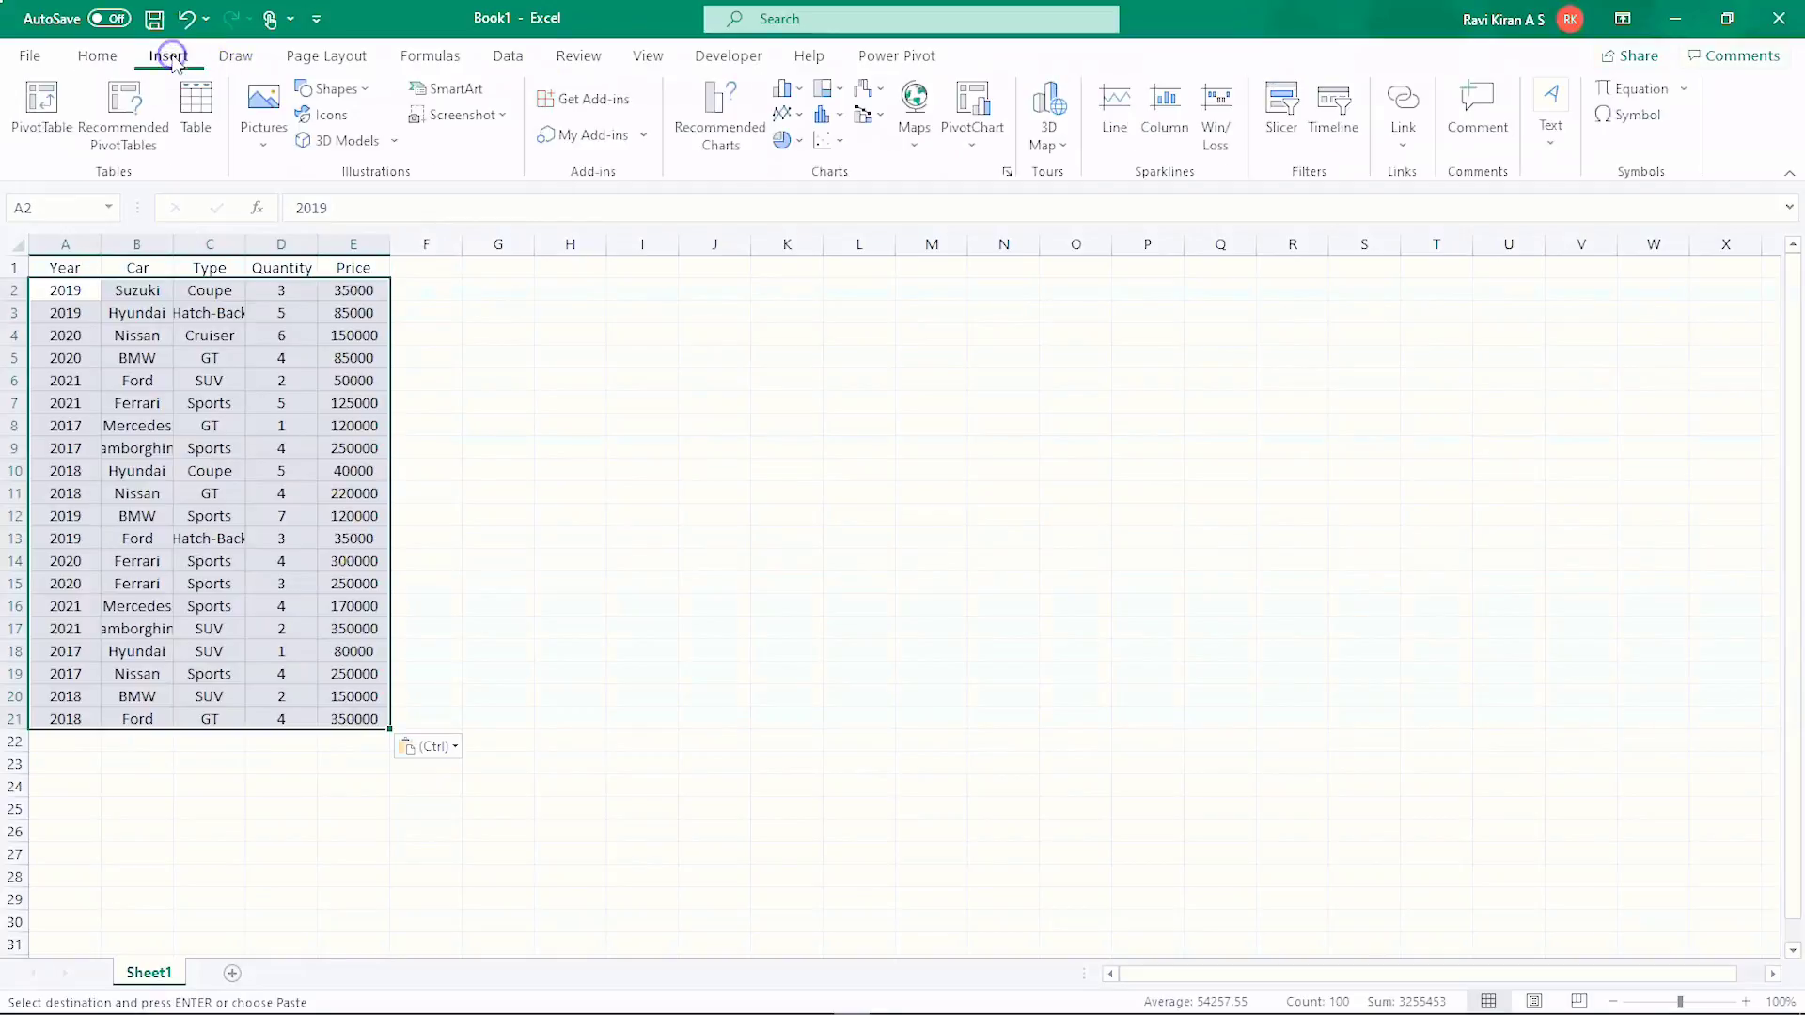
left_click(45, 125)
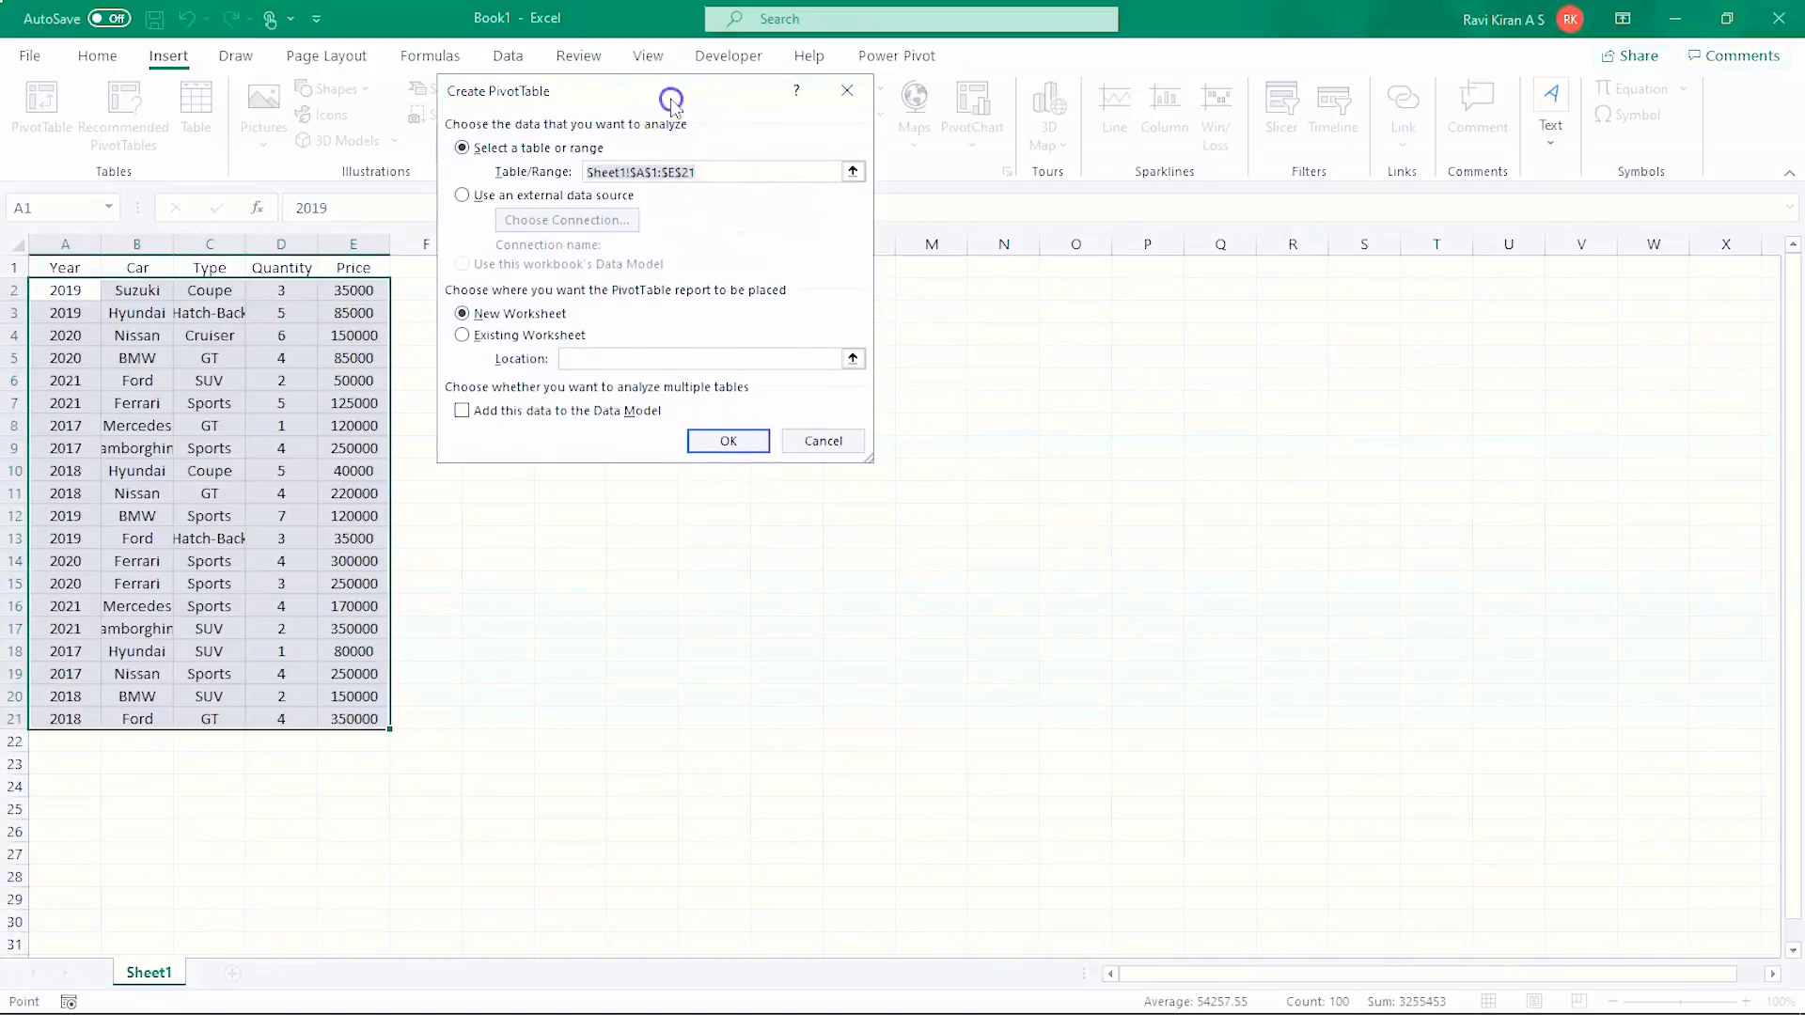
left_click_drag(671, 99, 714, 250)
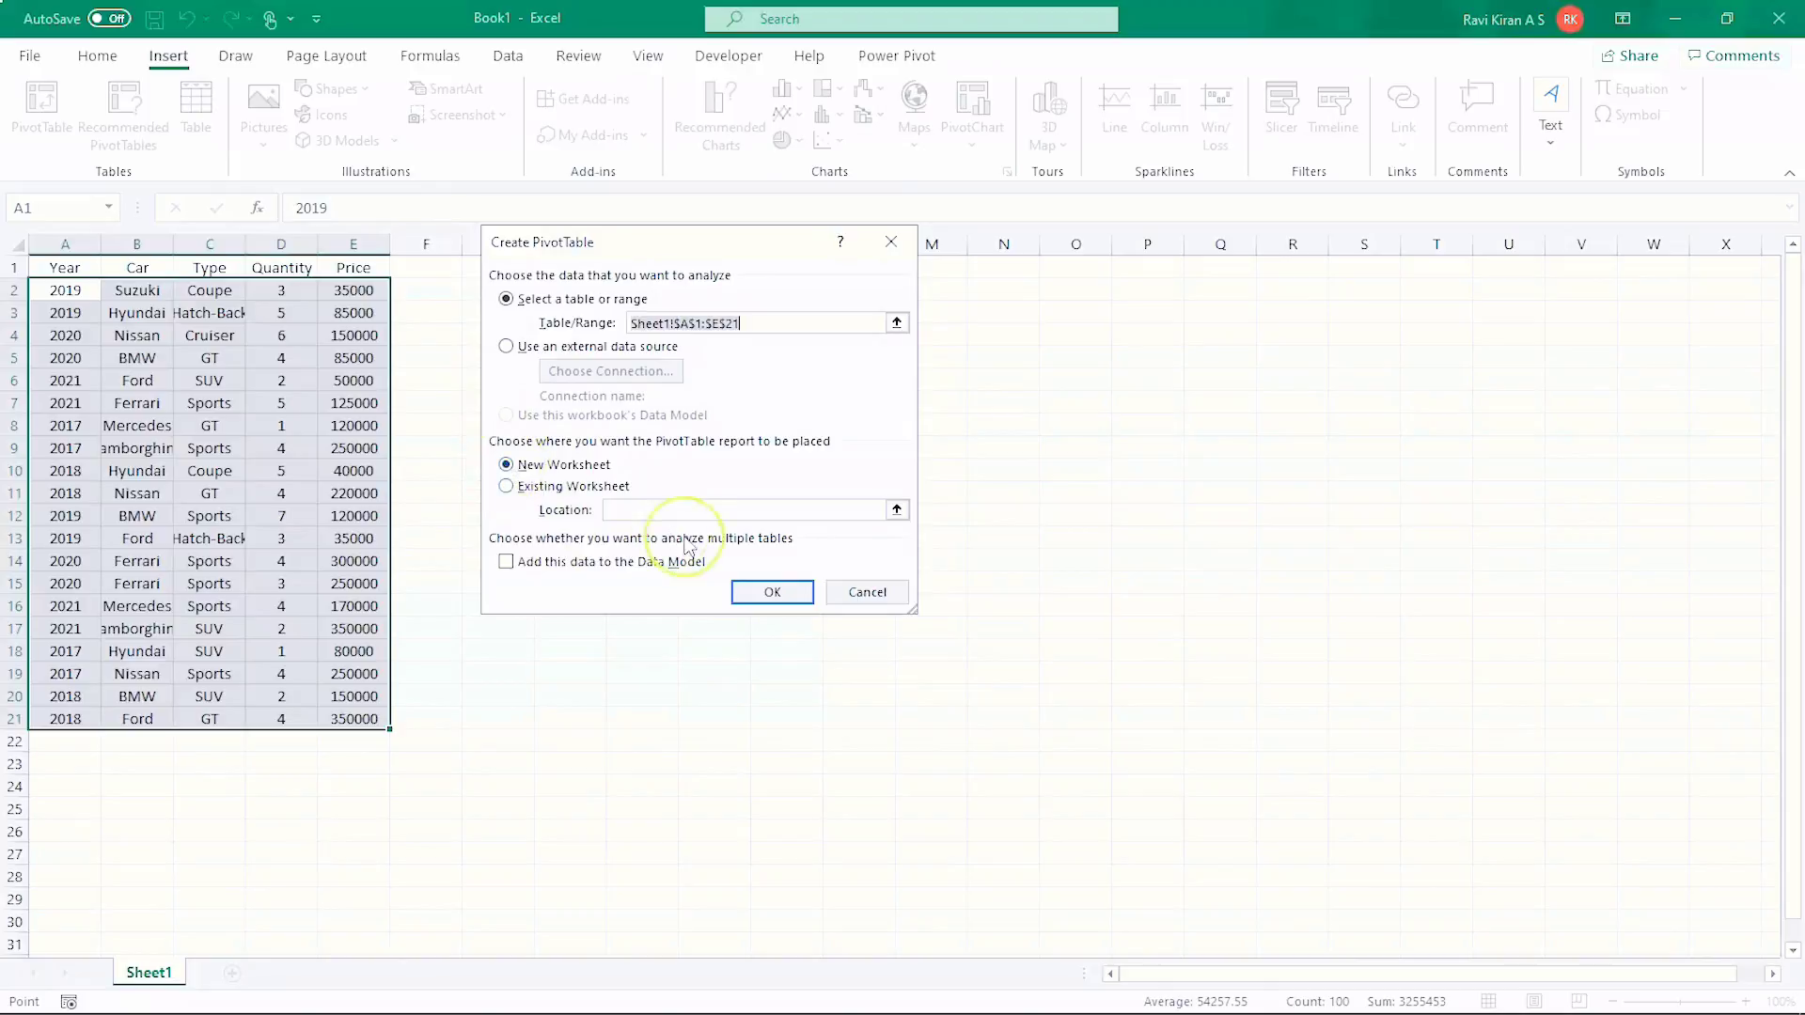
left_click(765, 592)
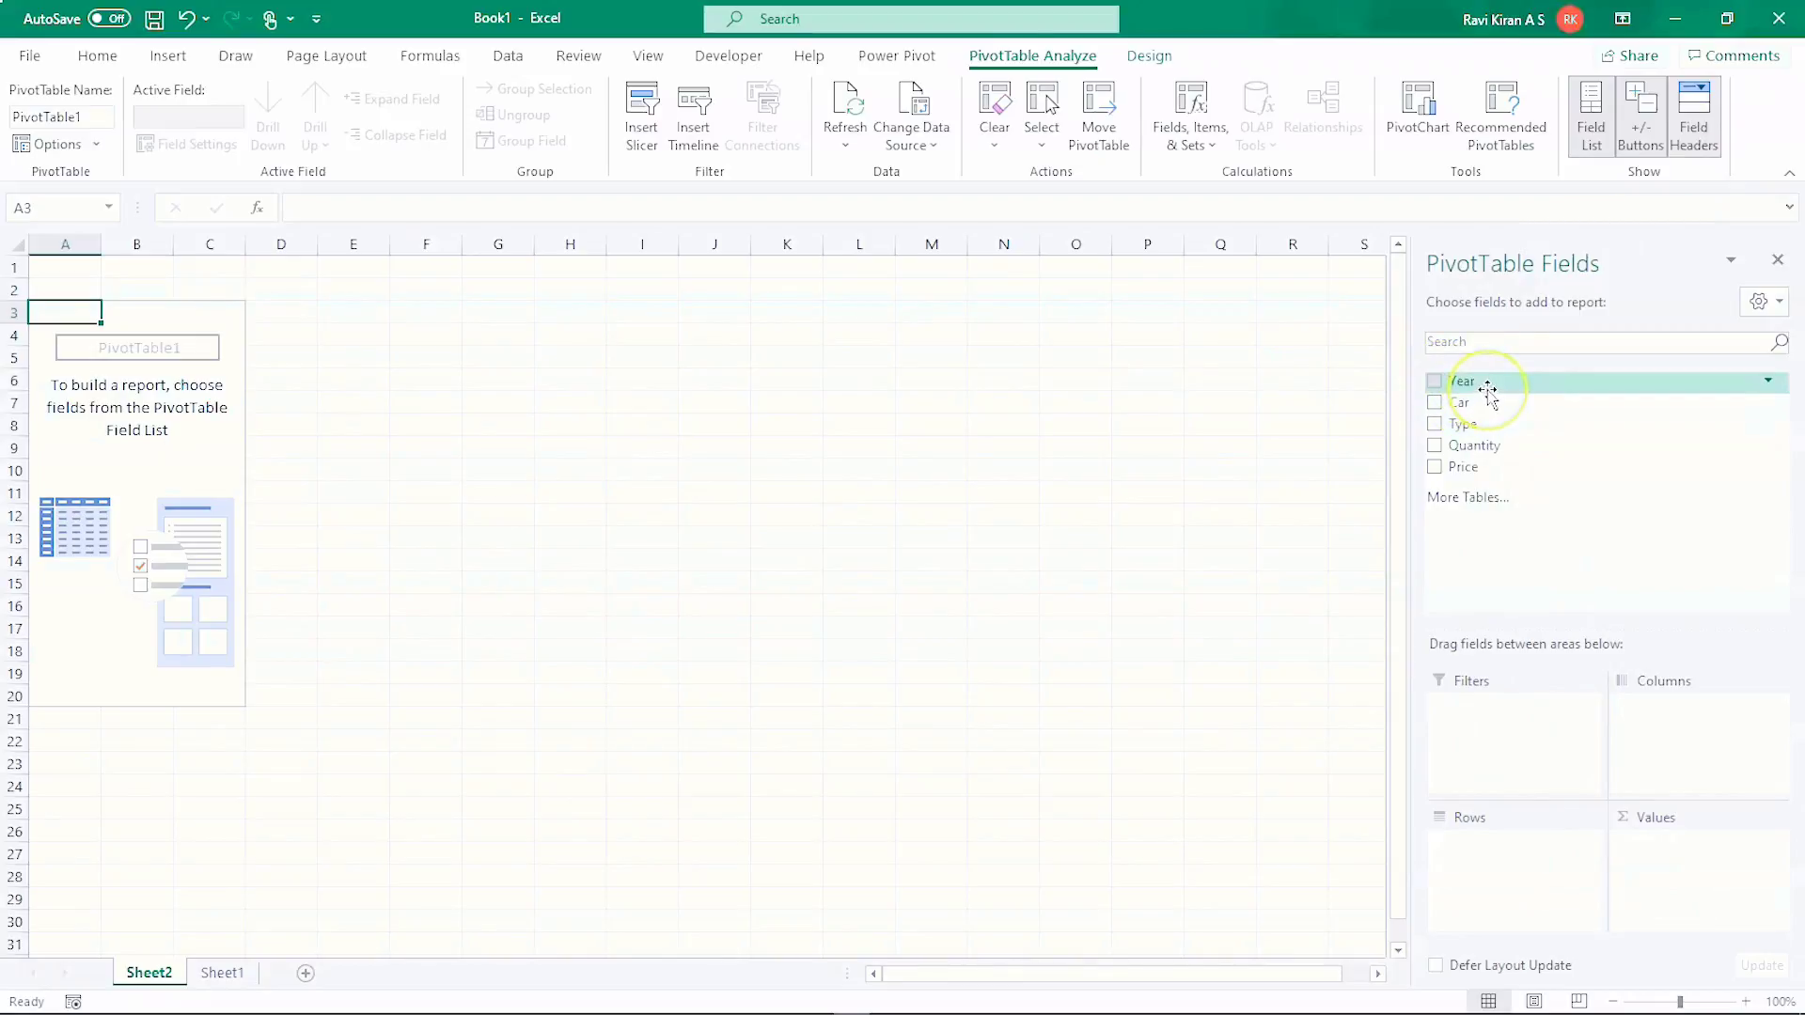
- Add Year and Car as rows, and Type, Quantity and Price as values in the first PivotTable
left_click_drag(1487, 390, 1510, 848)
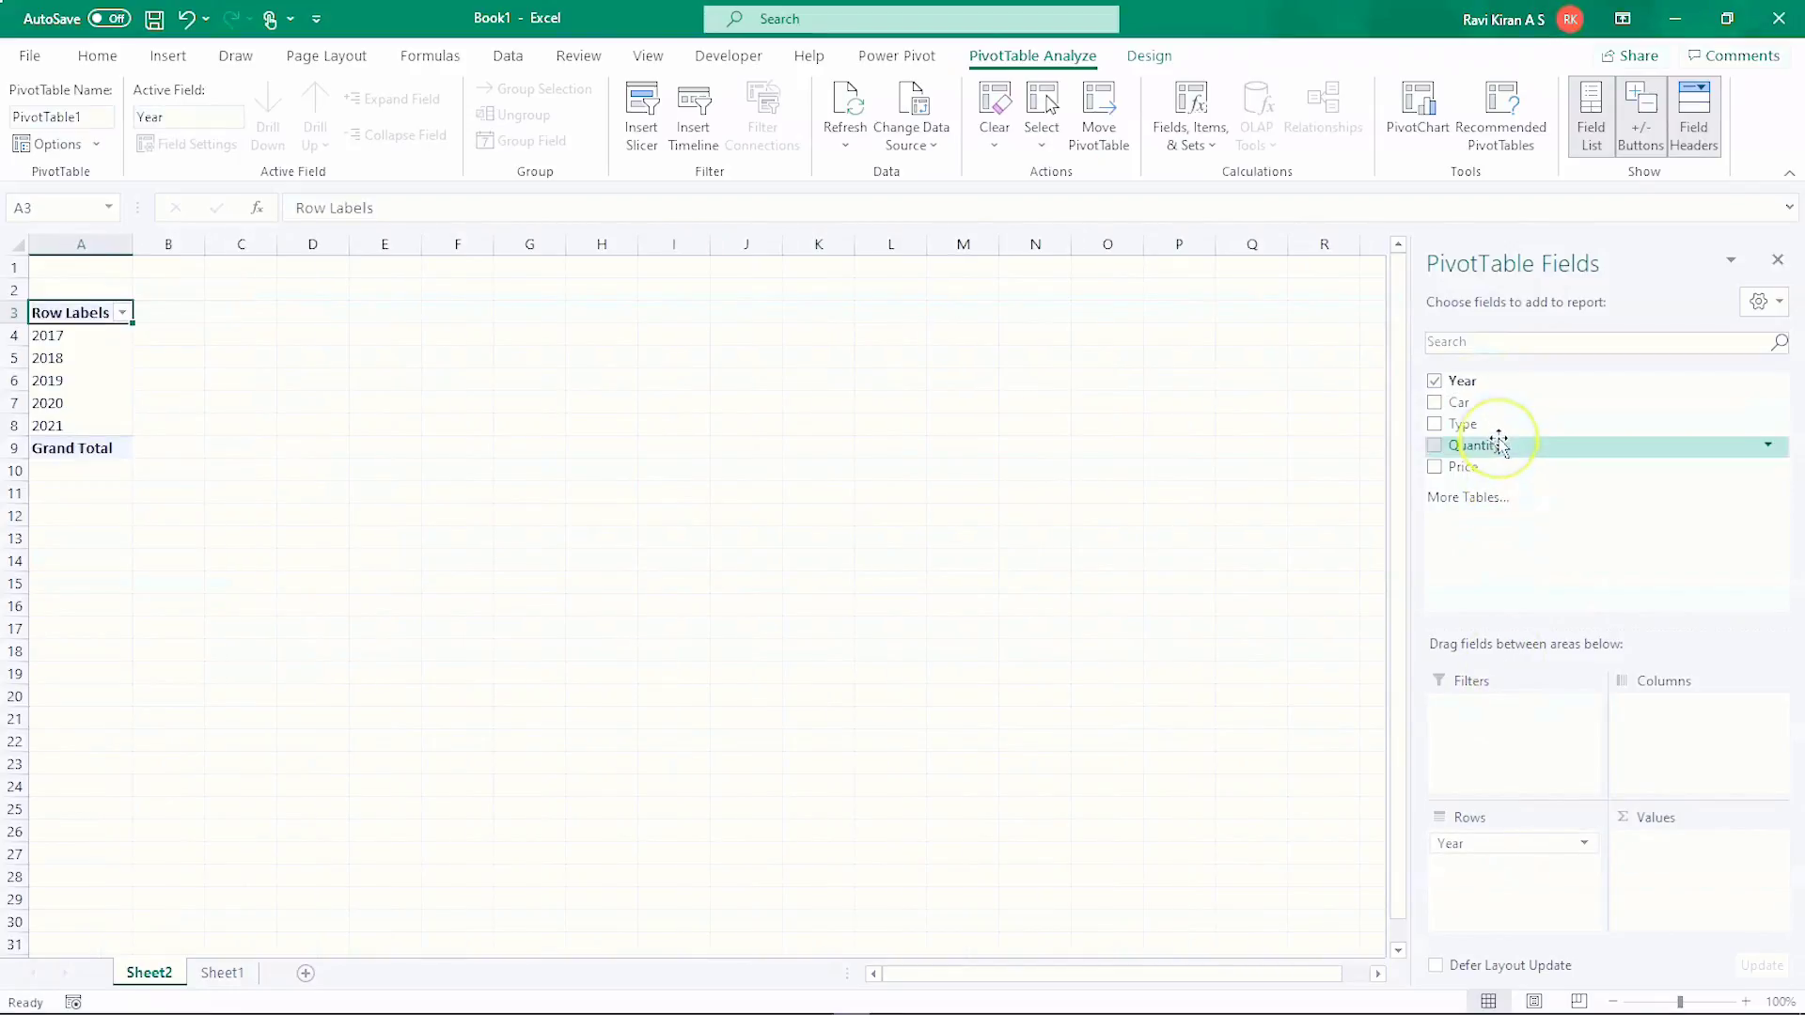
left_click_drag(1492, 404, 1513, 861)
left_click_drag(1496, 427, 1668, 860)
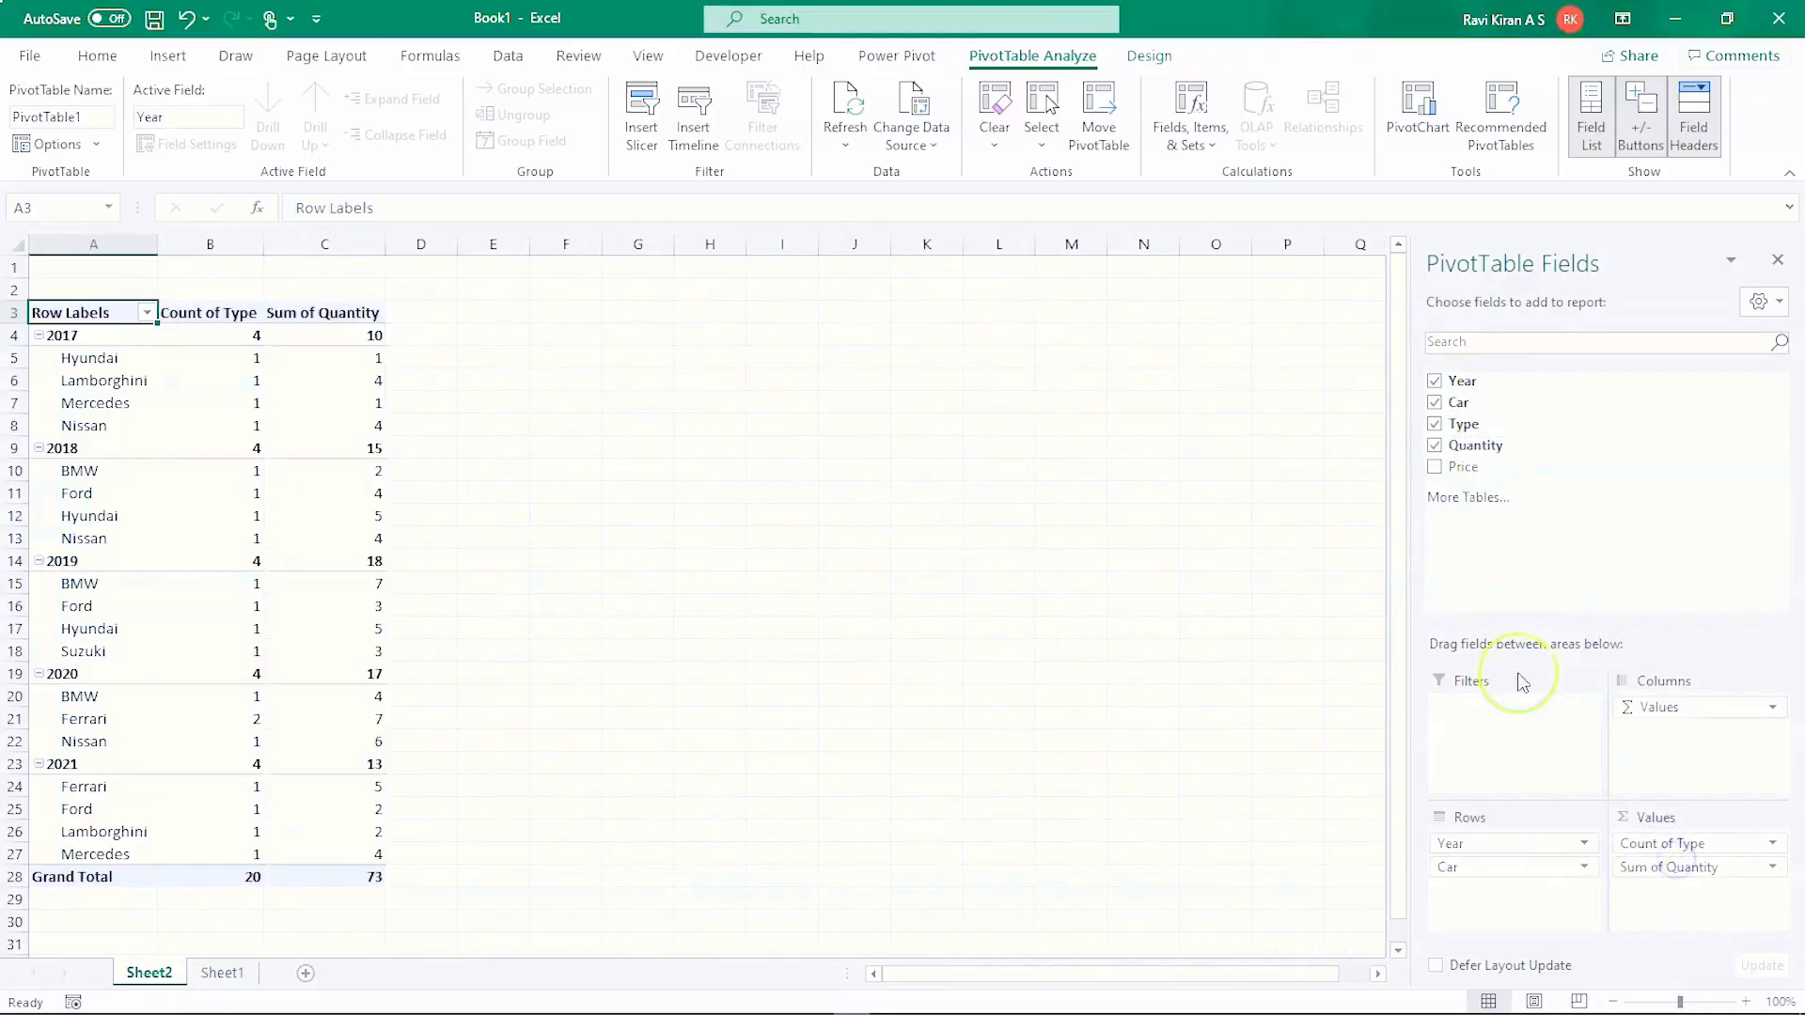
left_click_drag(1474, 467, 1673, 894)
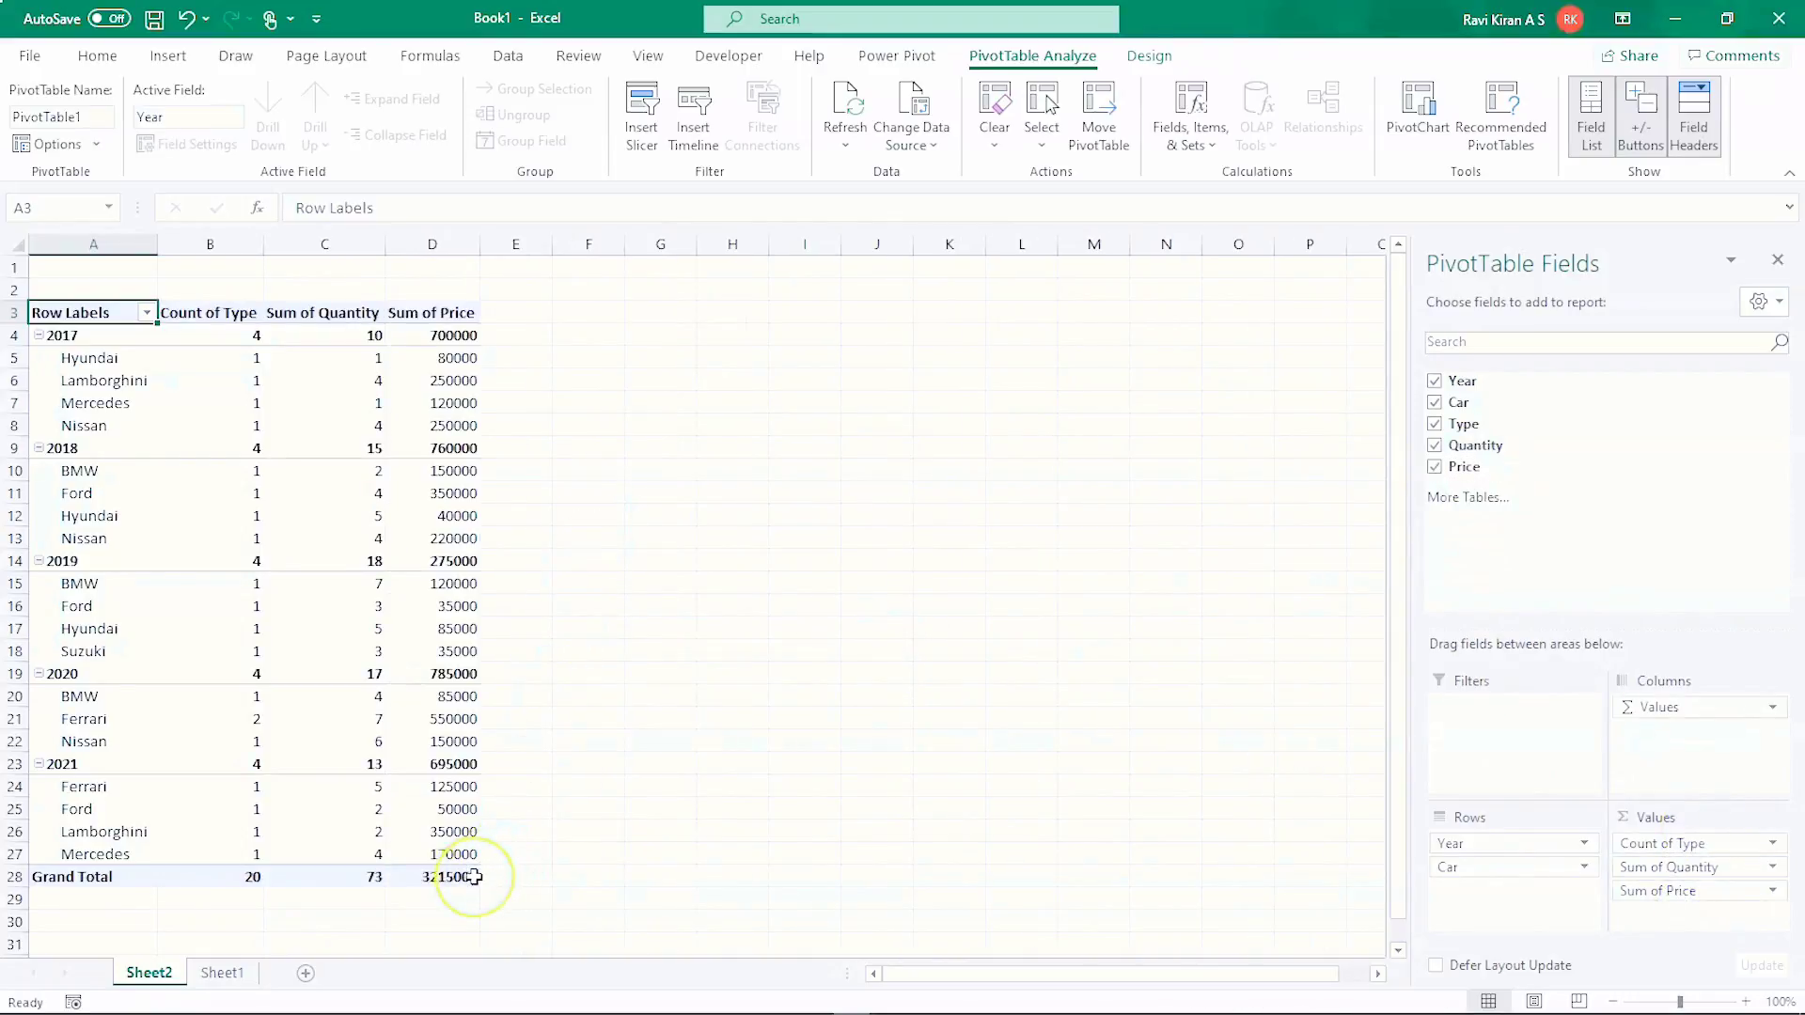
- Insert a Clustered Column PivotChart from the whole PivotTable on Sheet2 and move it clear of the table
left_click_drag(474, 876, 64, 310)
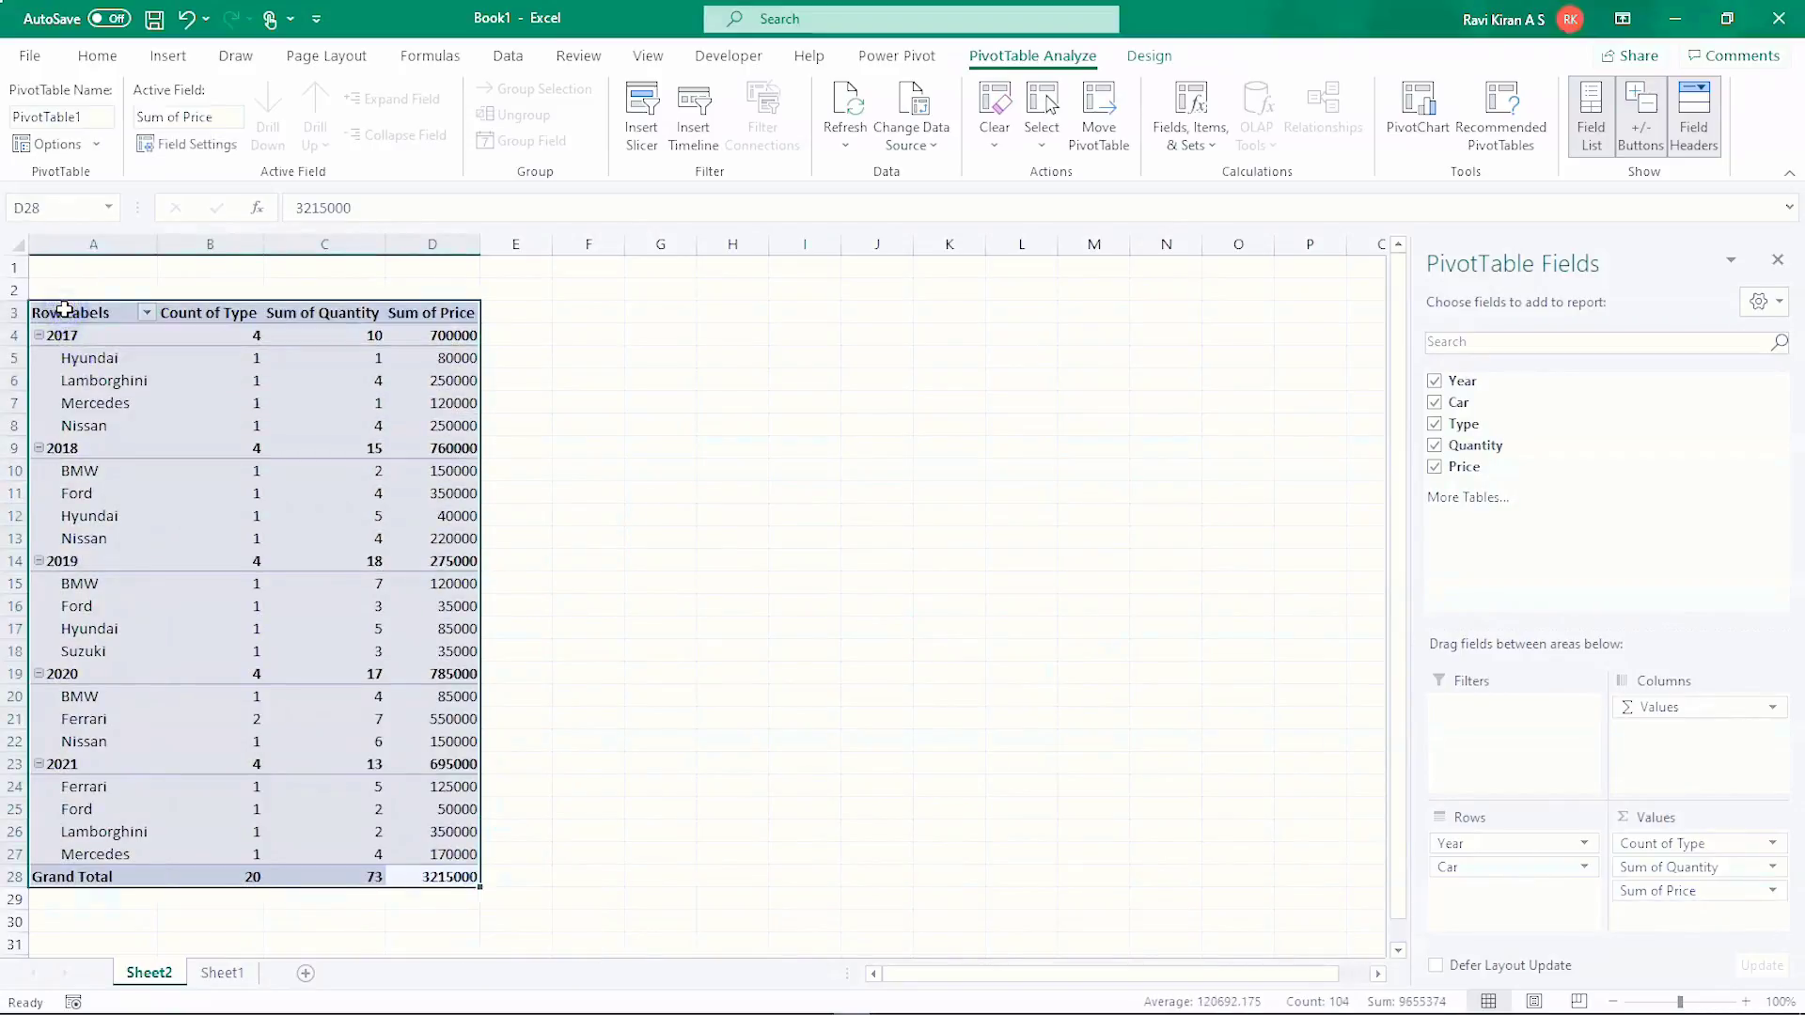
left_click(172, 53)
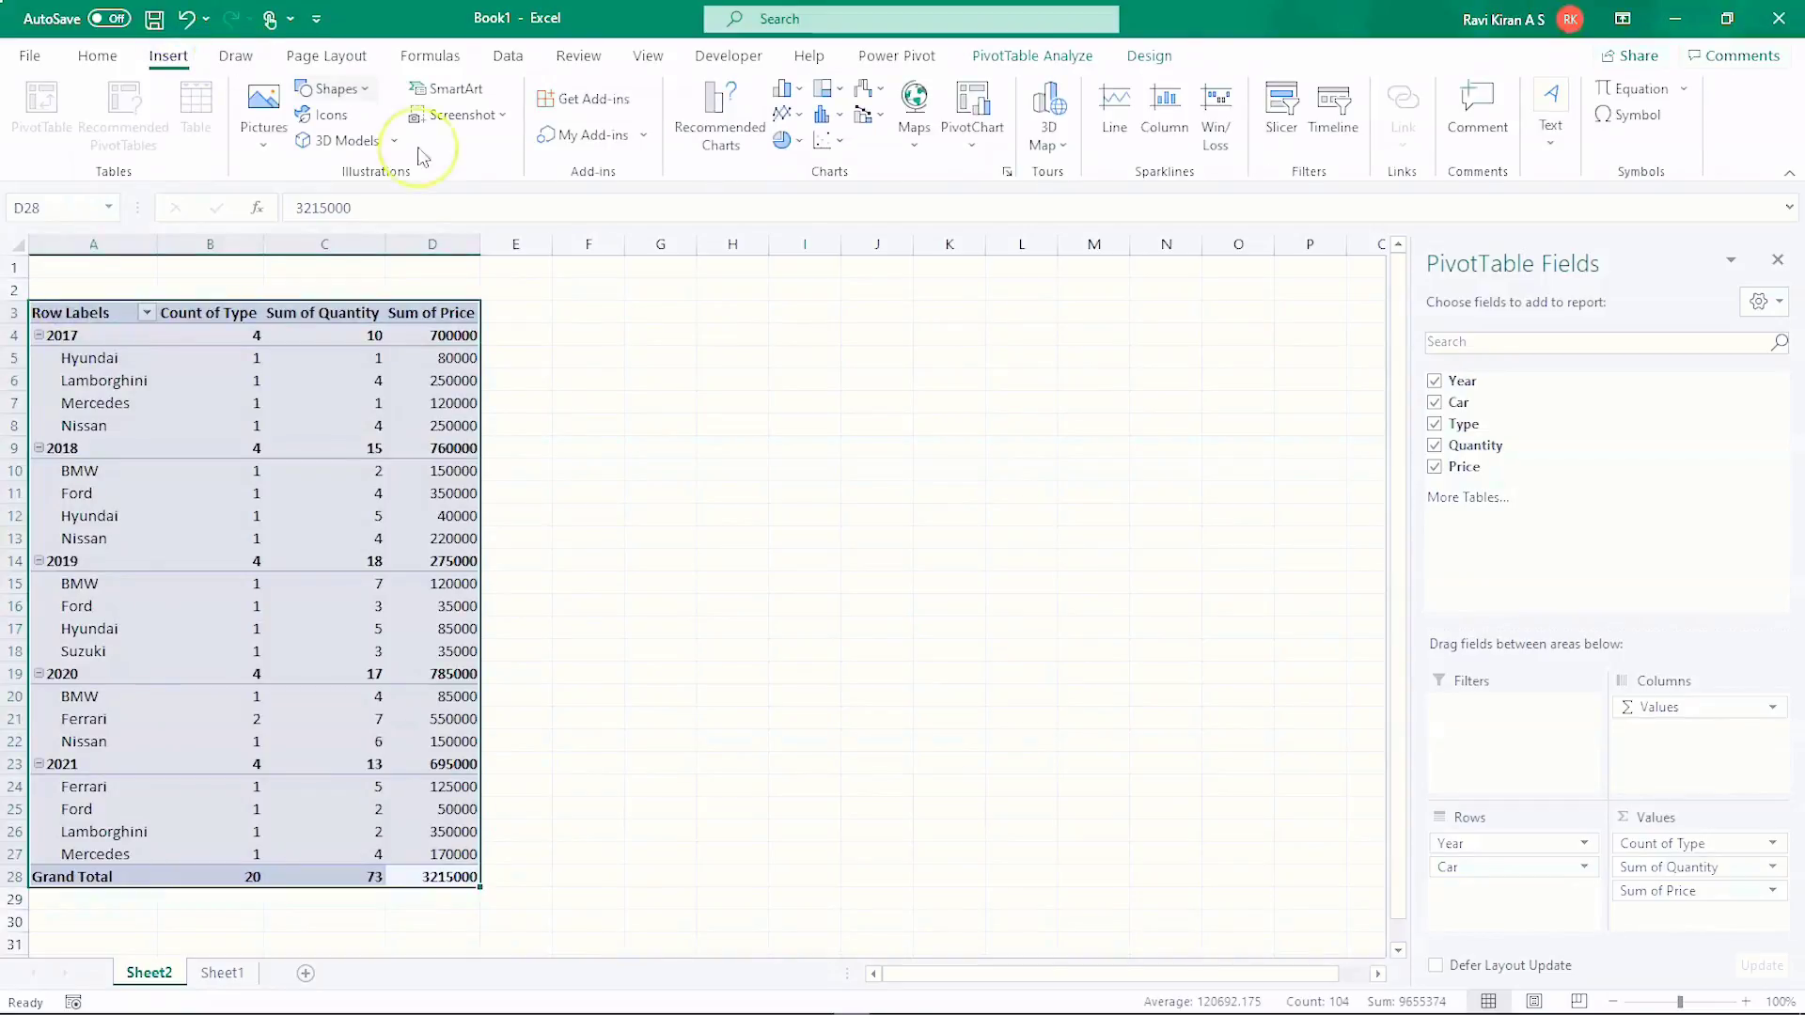
left_click(977, 115)
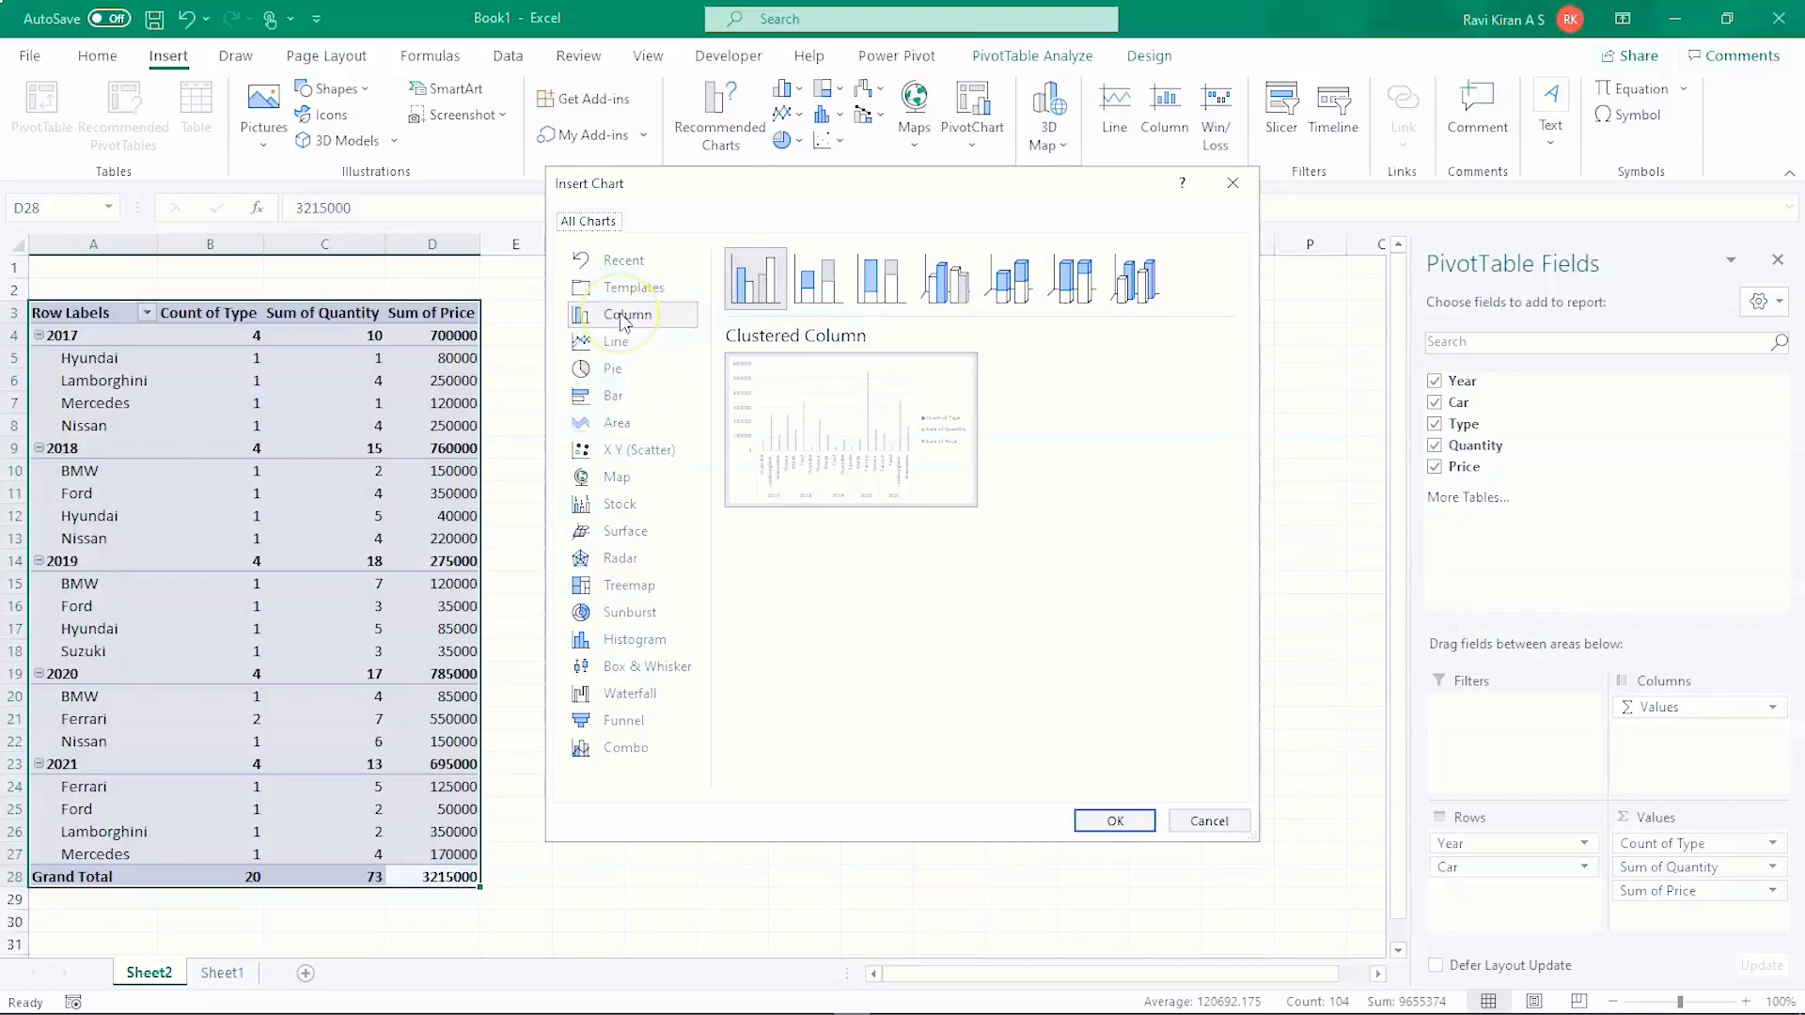
left_click(1090, 824)
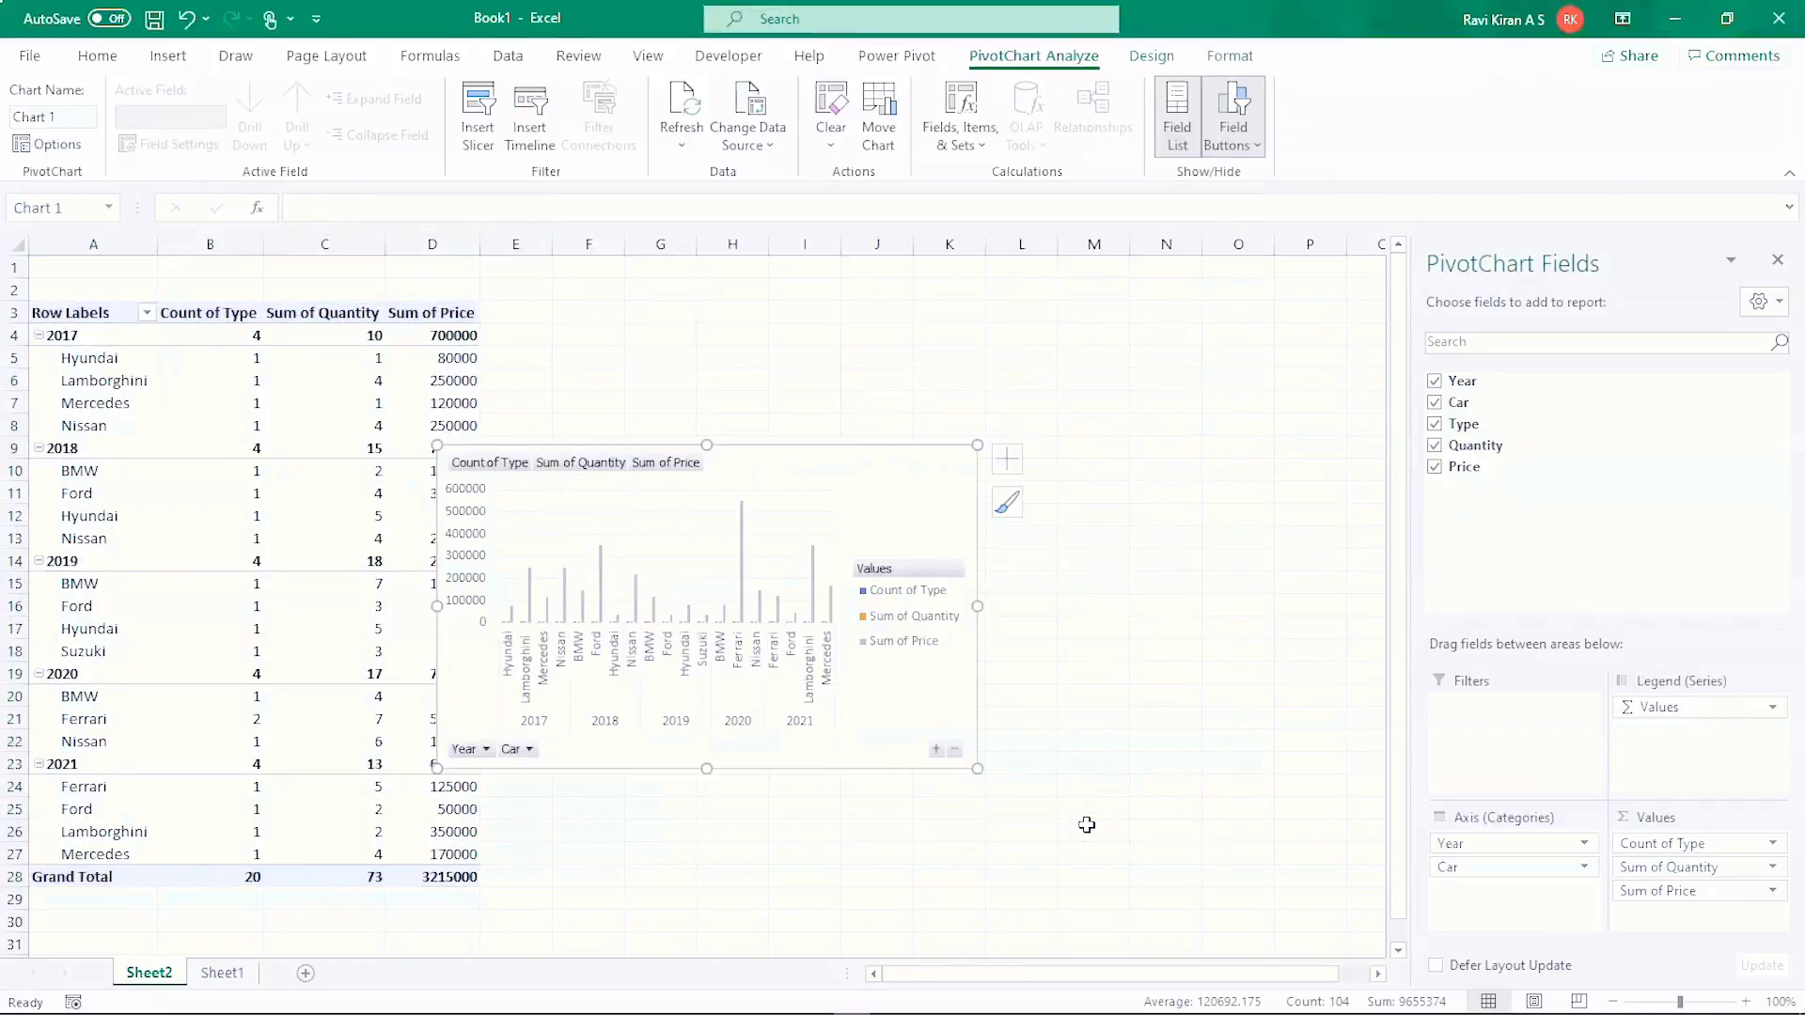
left_click_drag(861, 475, 992, 386)
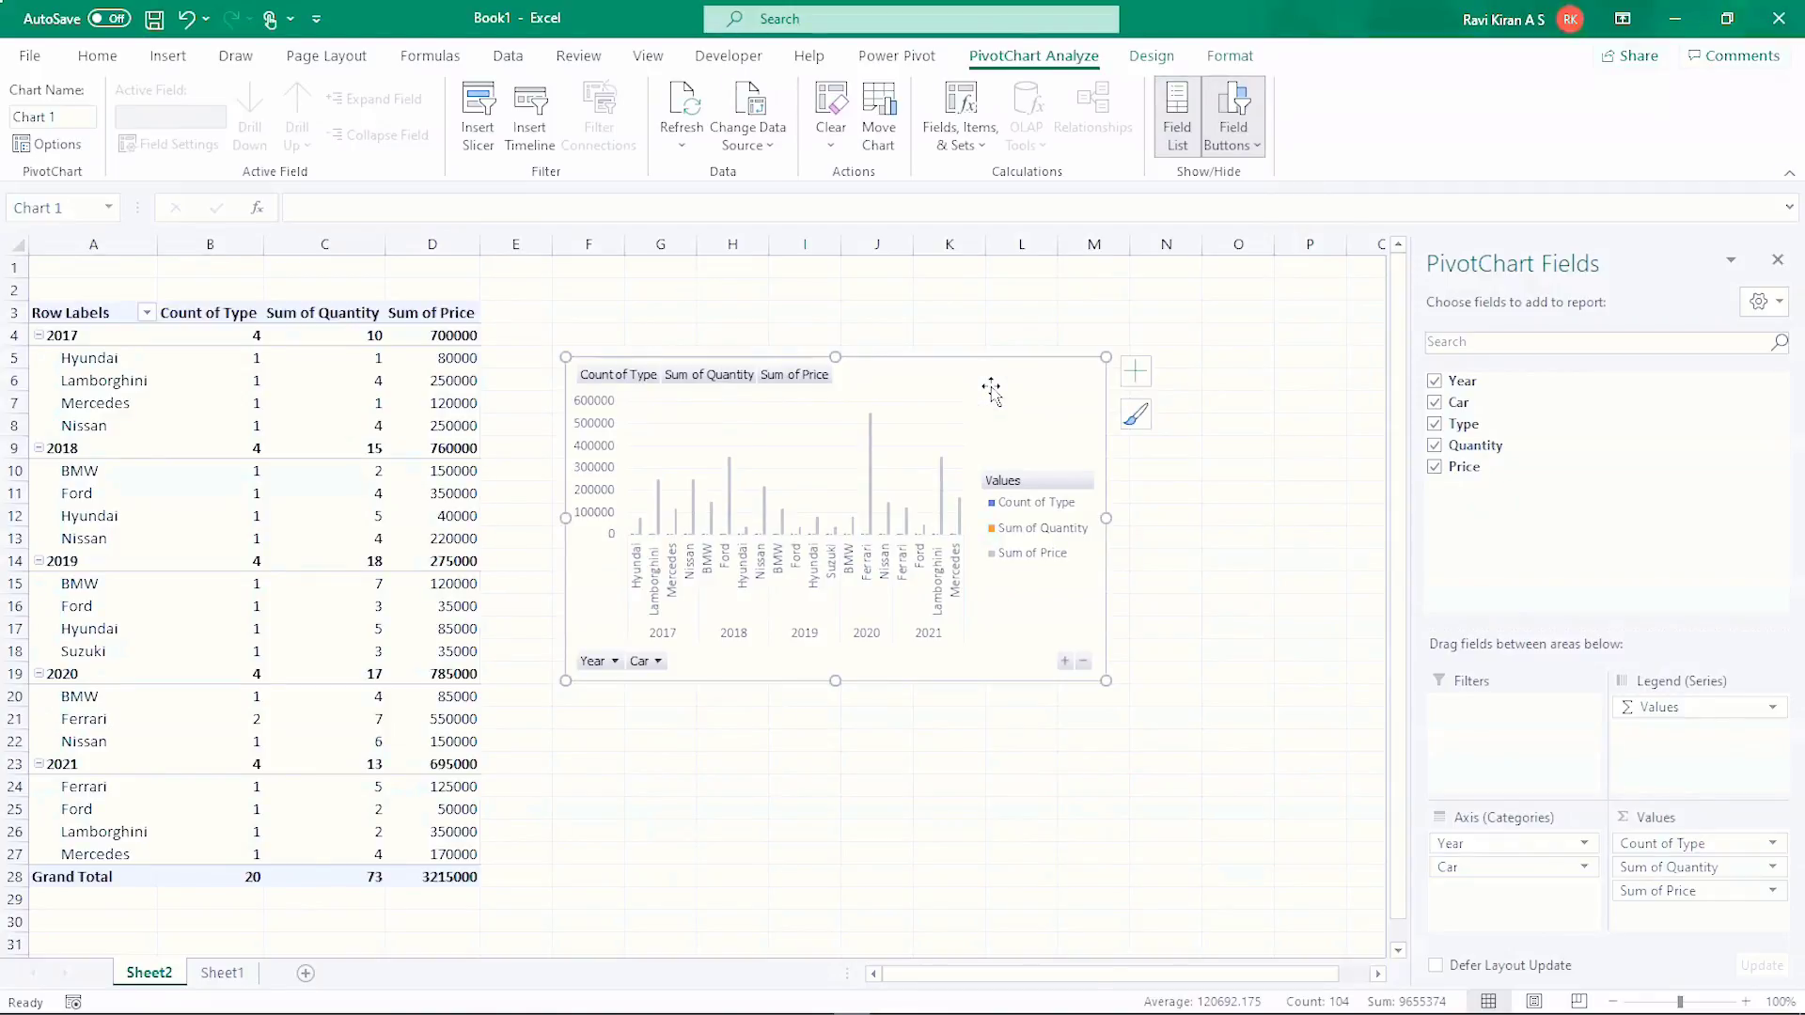
- Return to Sheet1 and create a second PivotTable from A1:E21 on a new worksheet
left_click(222, 973)
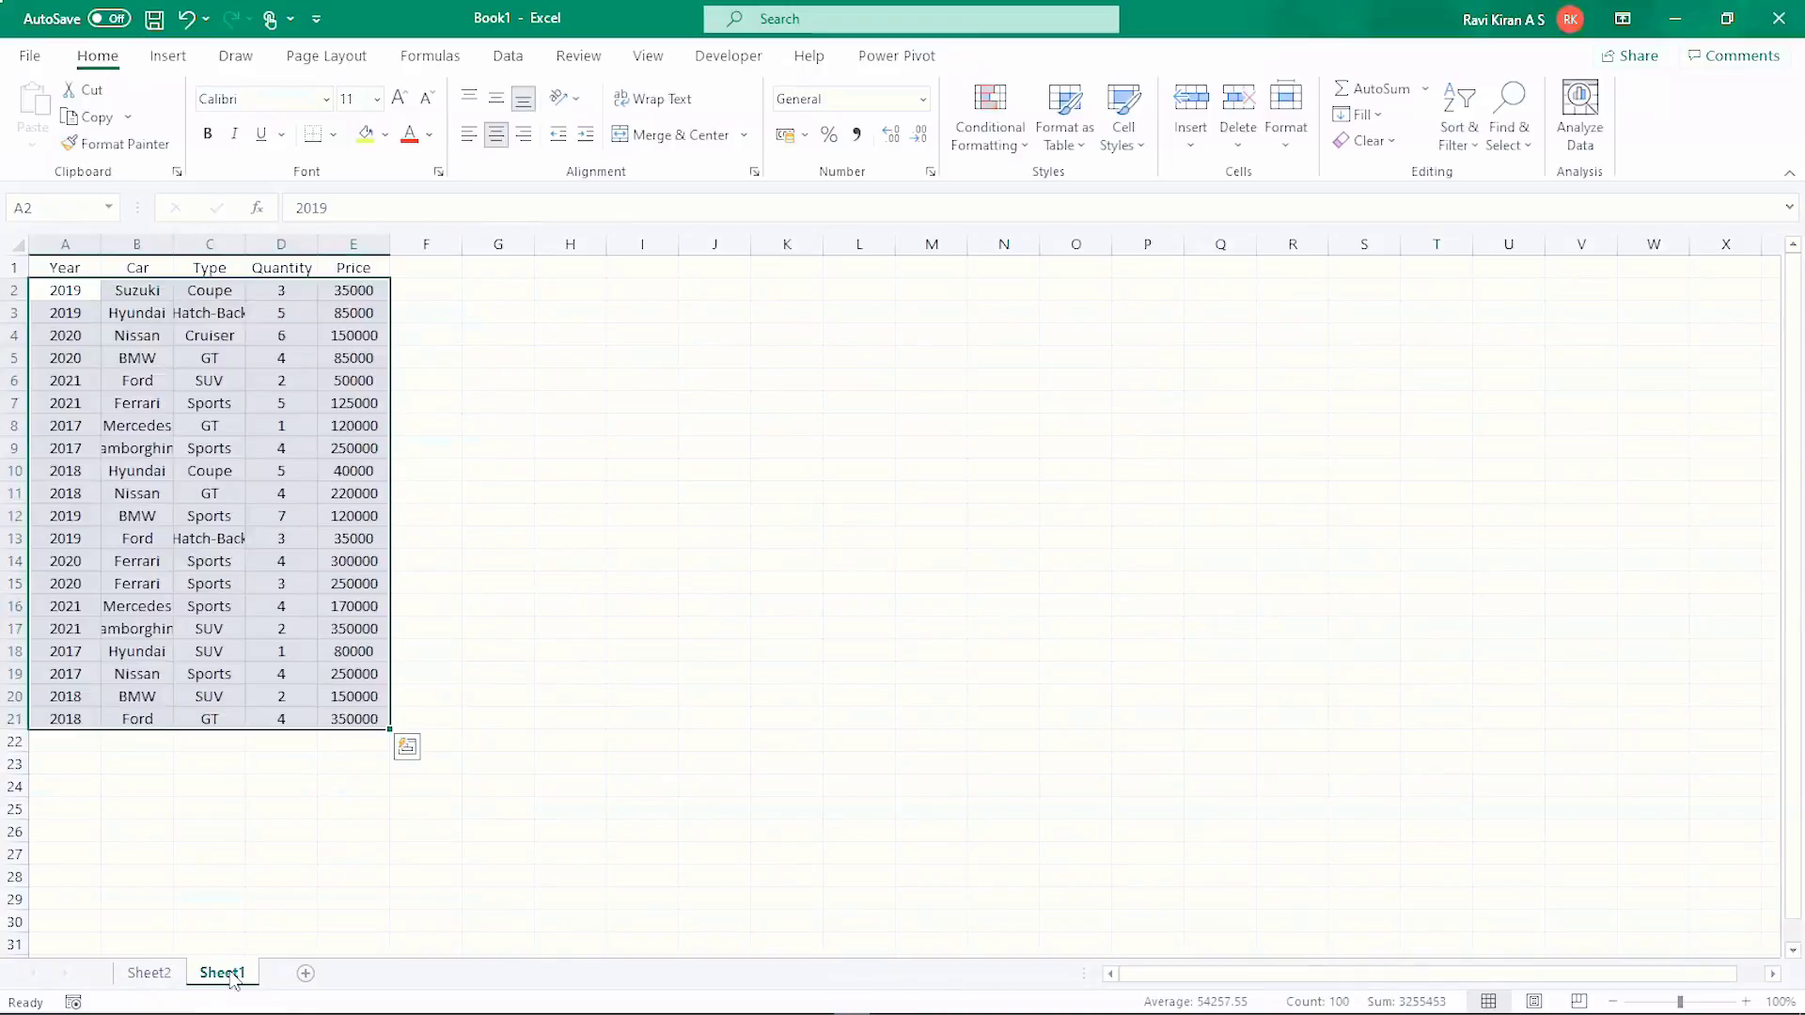
left_click(178, 58)
left_click(47, 117)
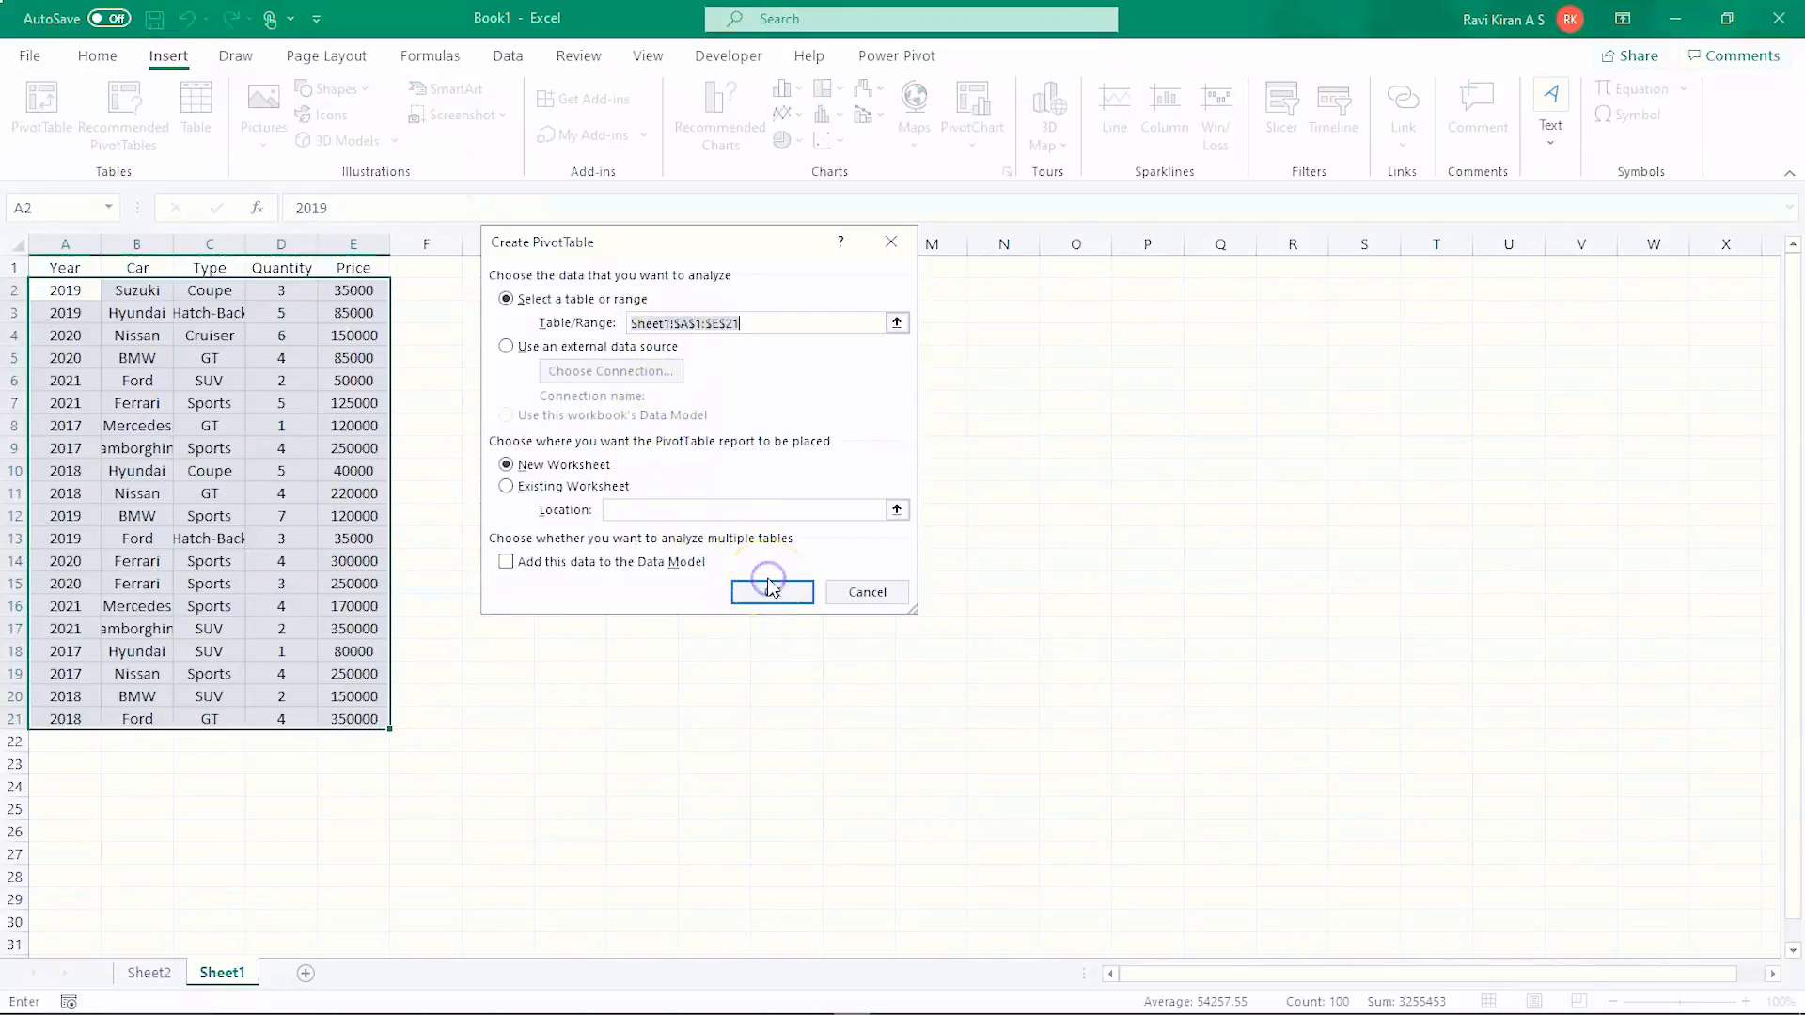
left_click(771, 591)
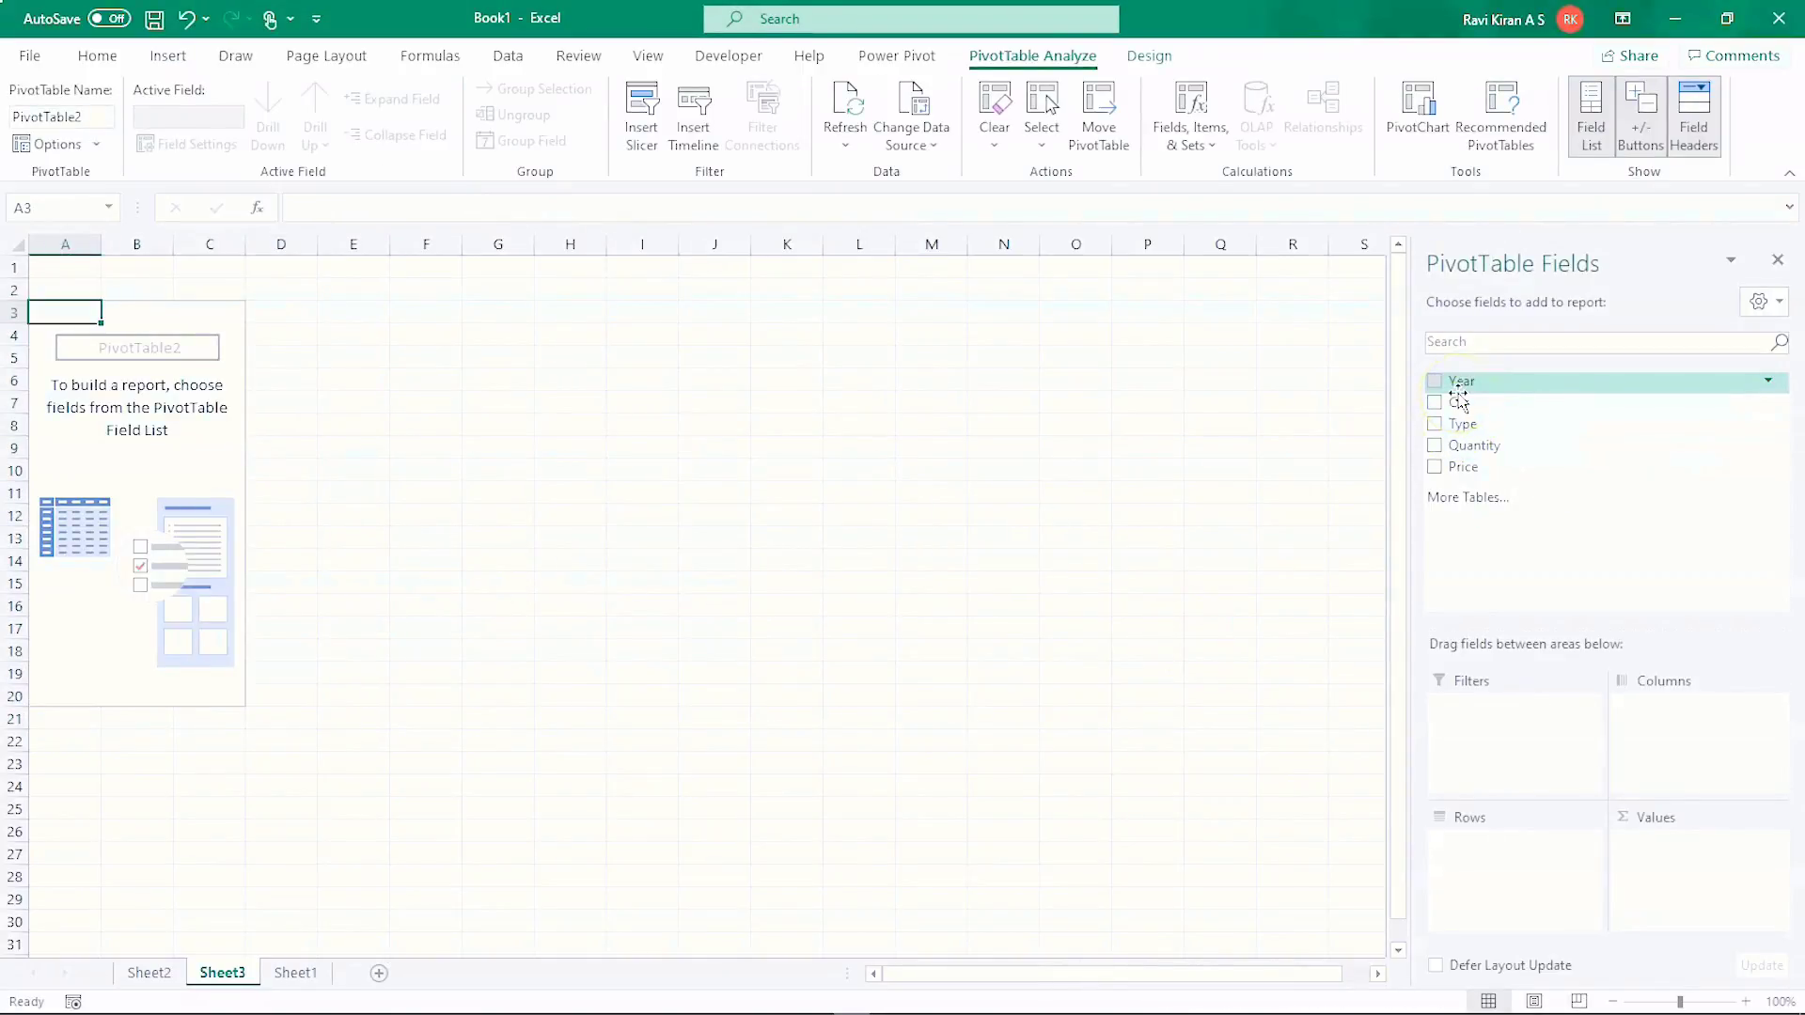
- Lay out the second PivotTable with Year and Car as rows and Type, Quantity and Price as values
left_click_drag(1457, 398, 1468, 839)
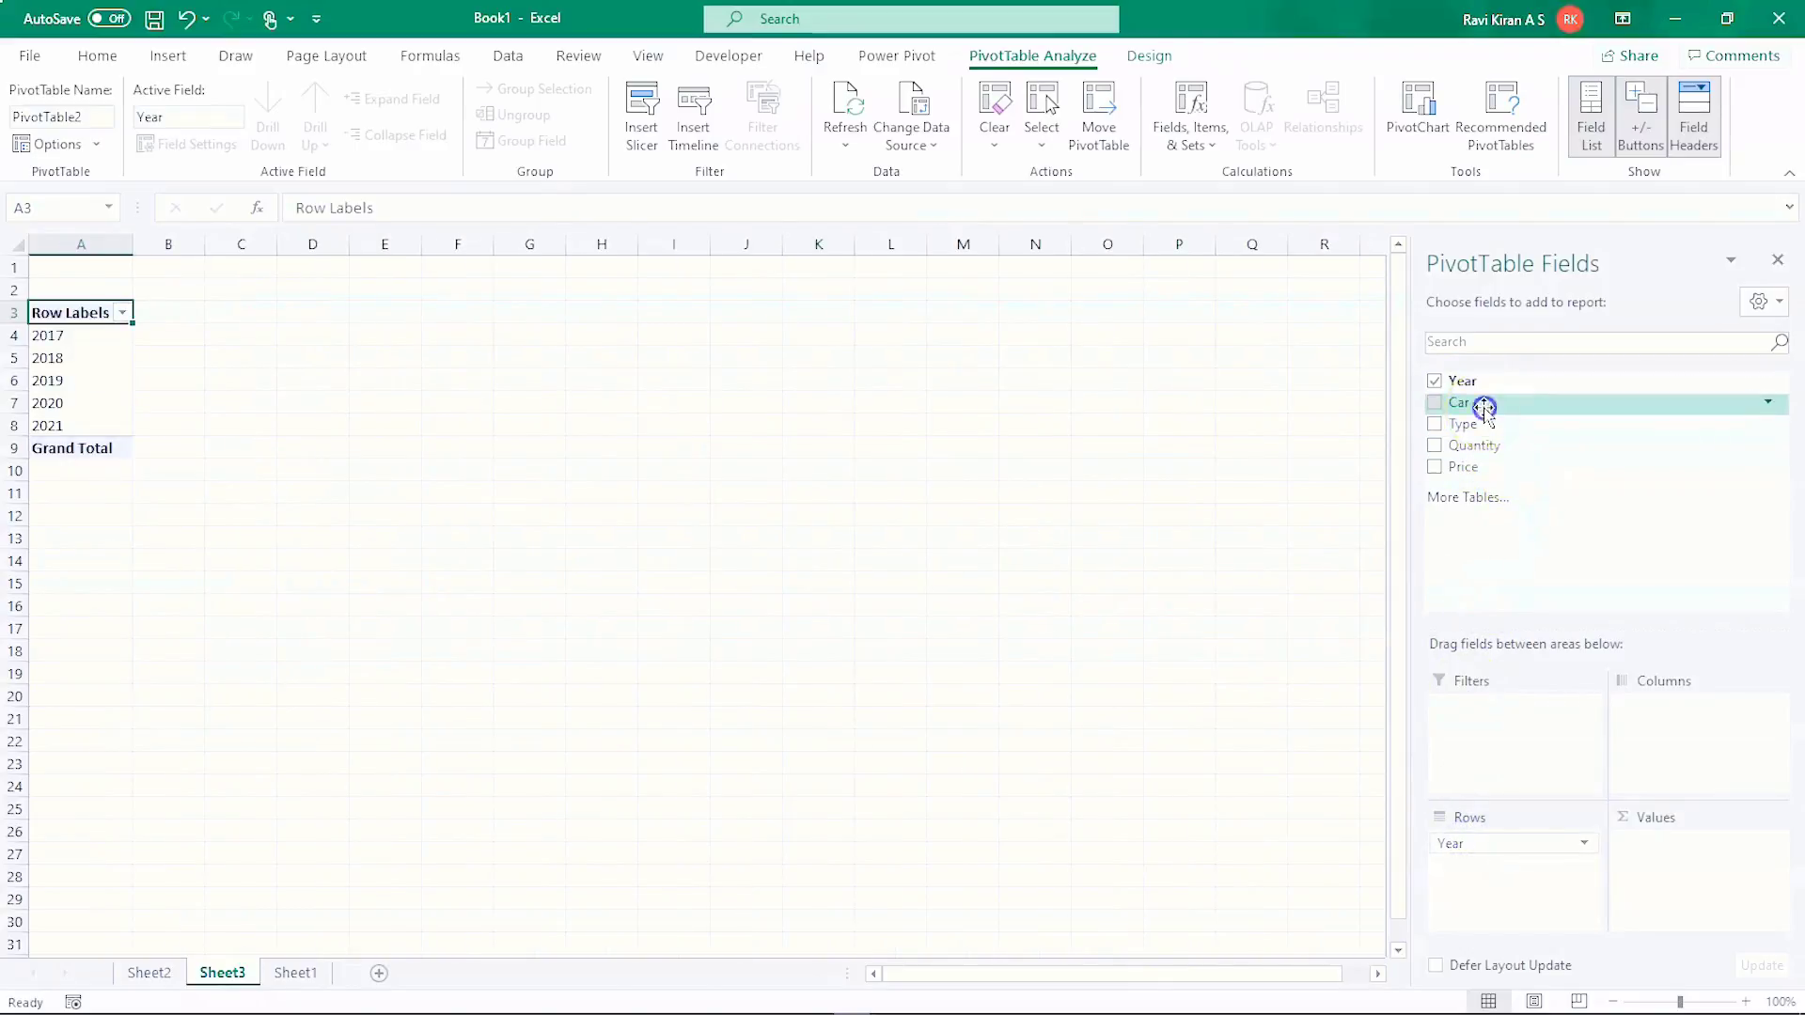
left_click_drag(1482, 402, 1504, 865)
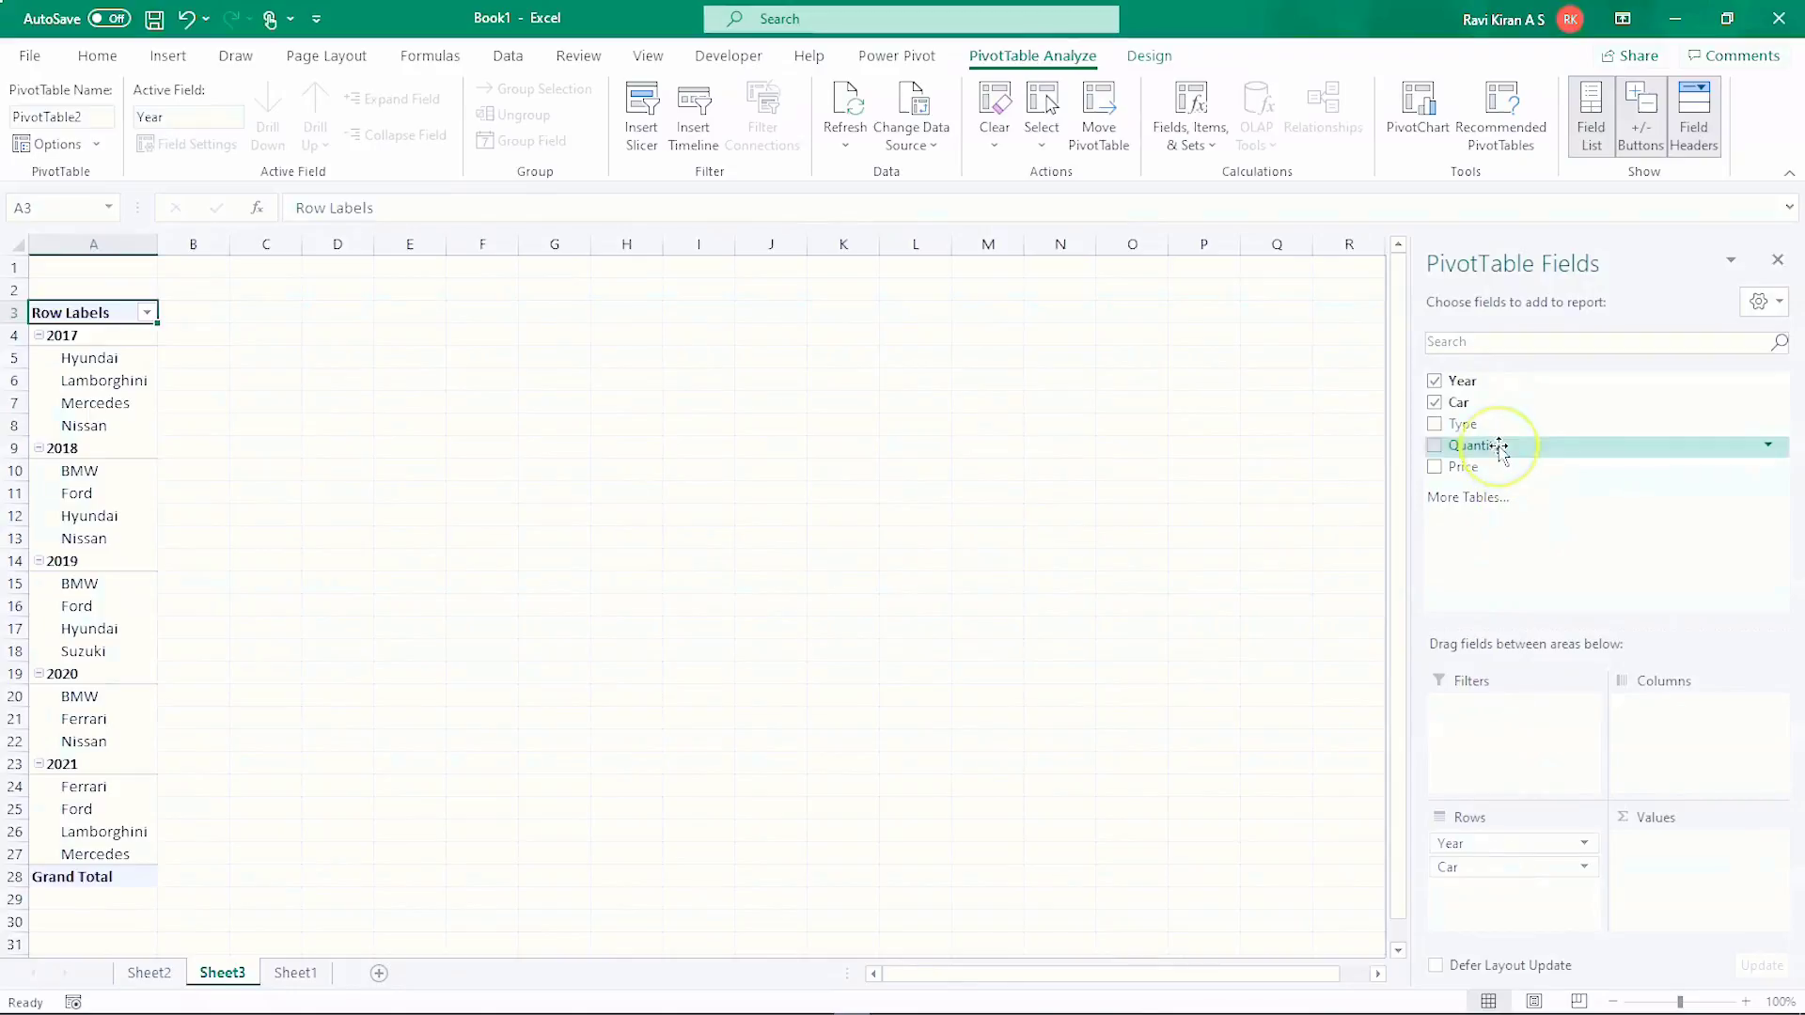
left_click_drag(1498, 435, 1676, 847)
left_click_drag(1481, 446, 1645, 863)
left_click_drag(1441, 467, 1681, 898)
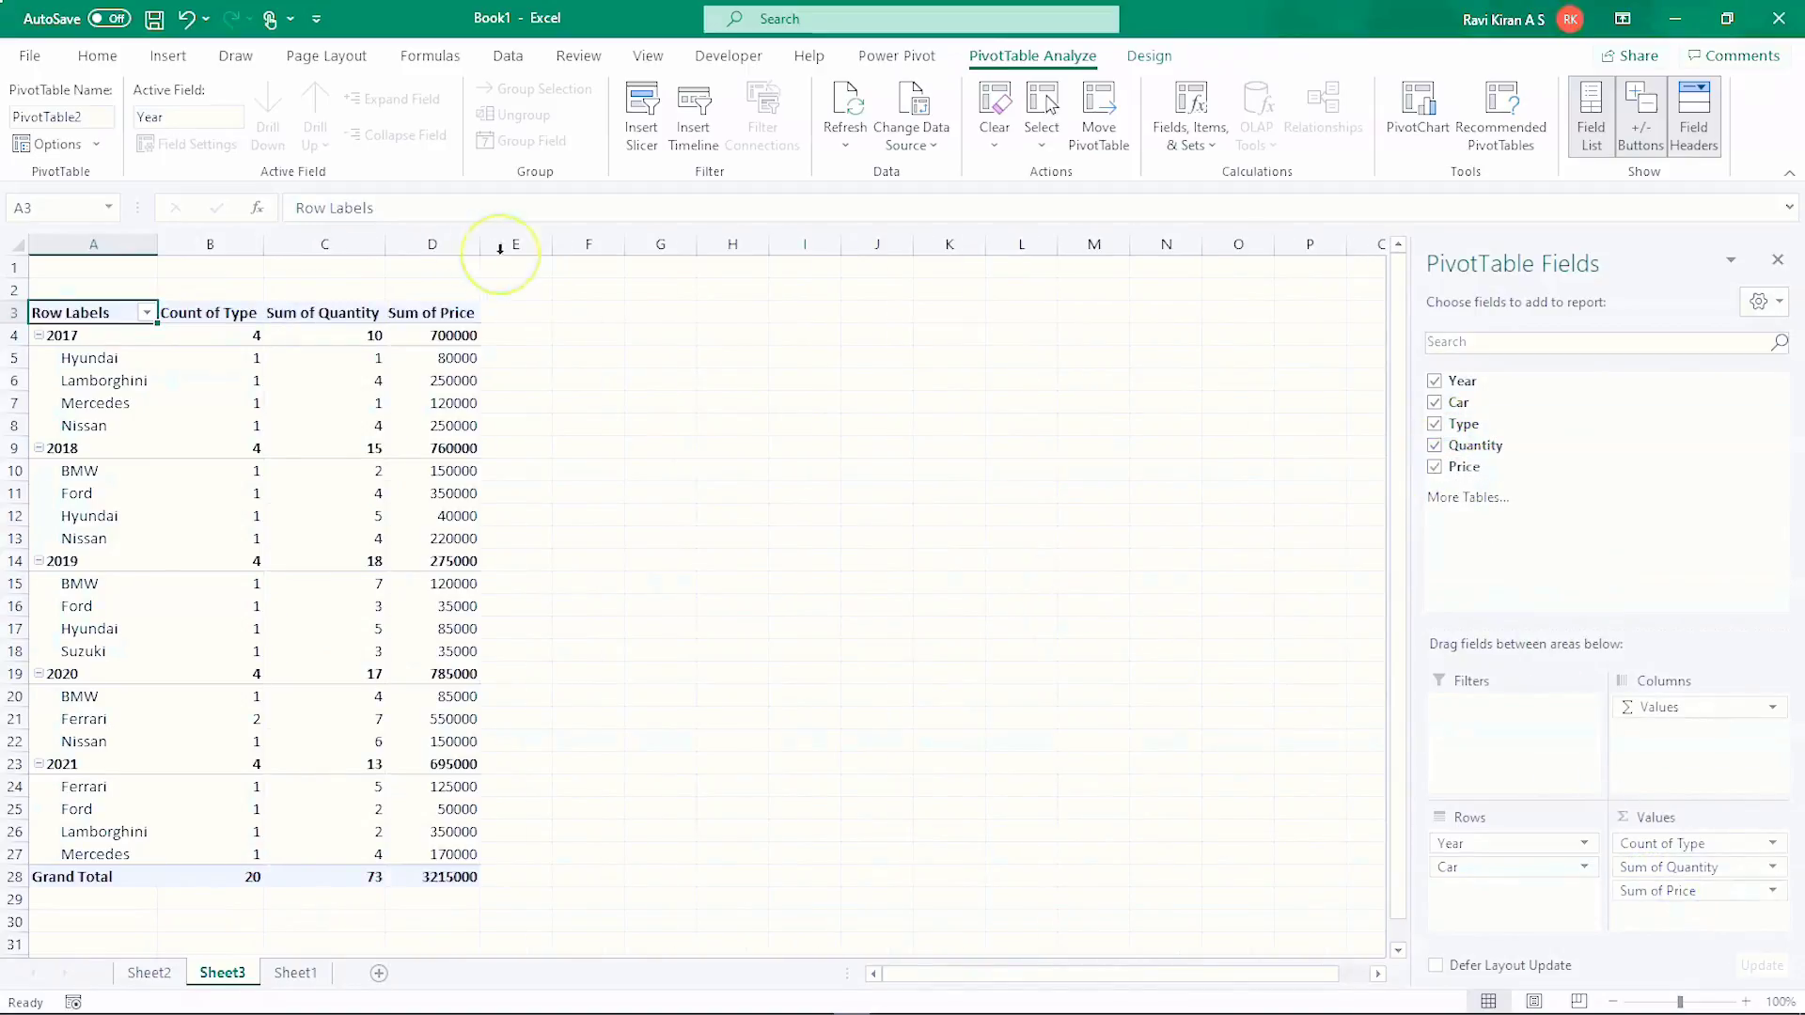
- Insert a Pie PivotChart from the whole PivotTable on Sheet3
left_click_drag(450, 866, 55, 311)
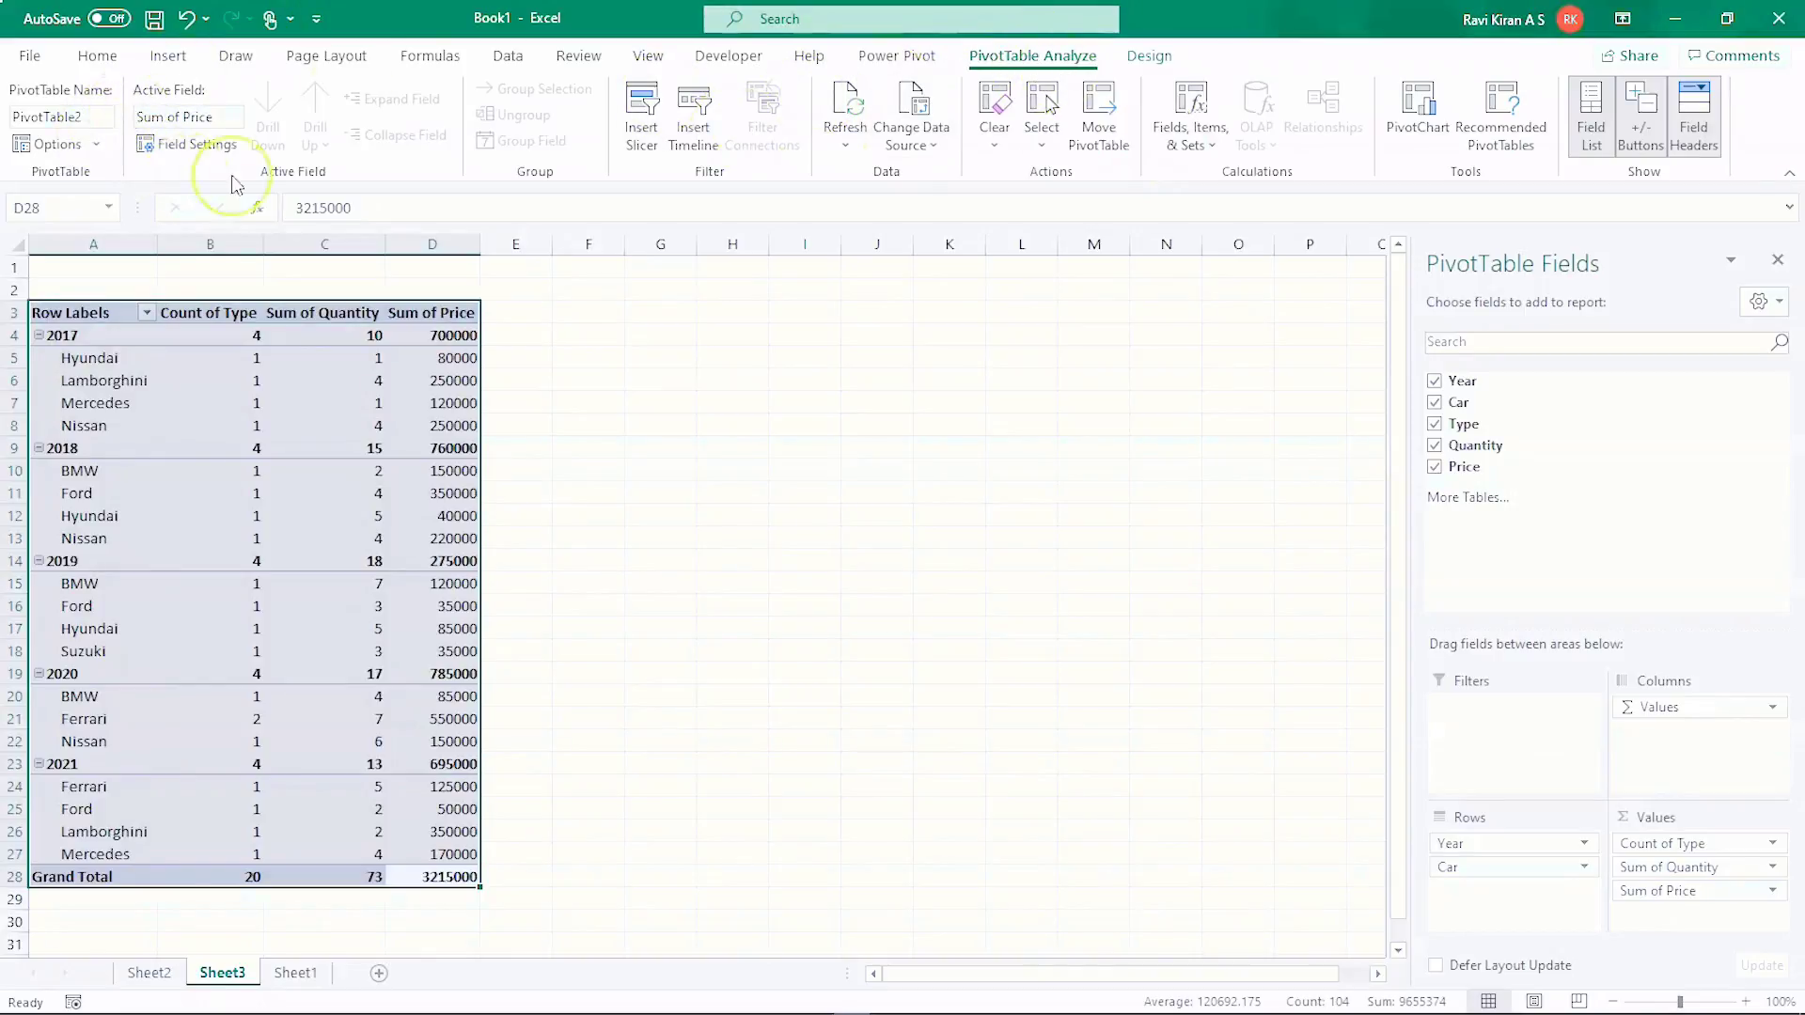
left_click(179, 55)
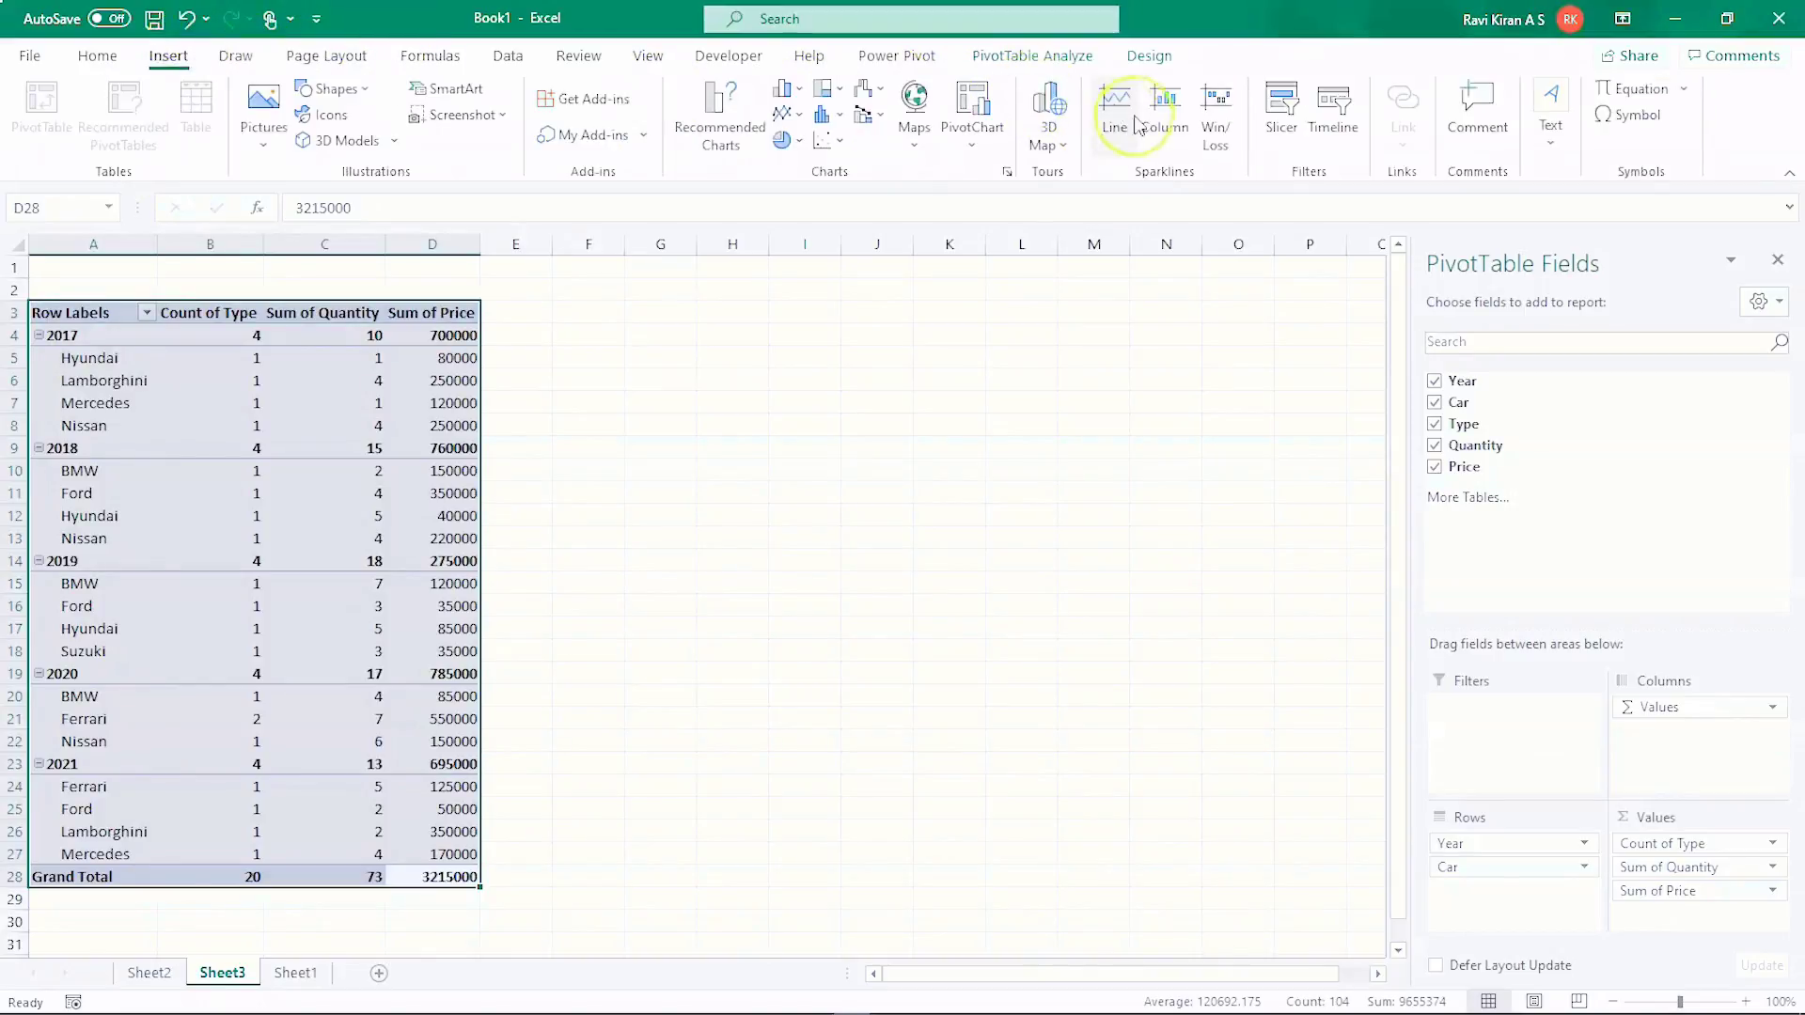
left_click(984, 110)
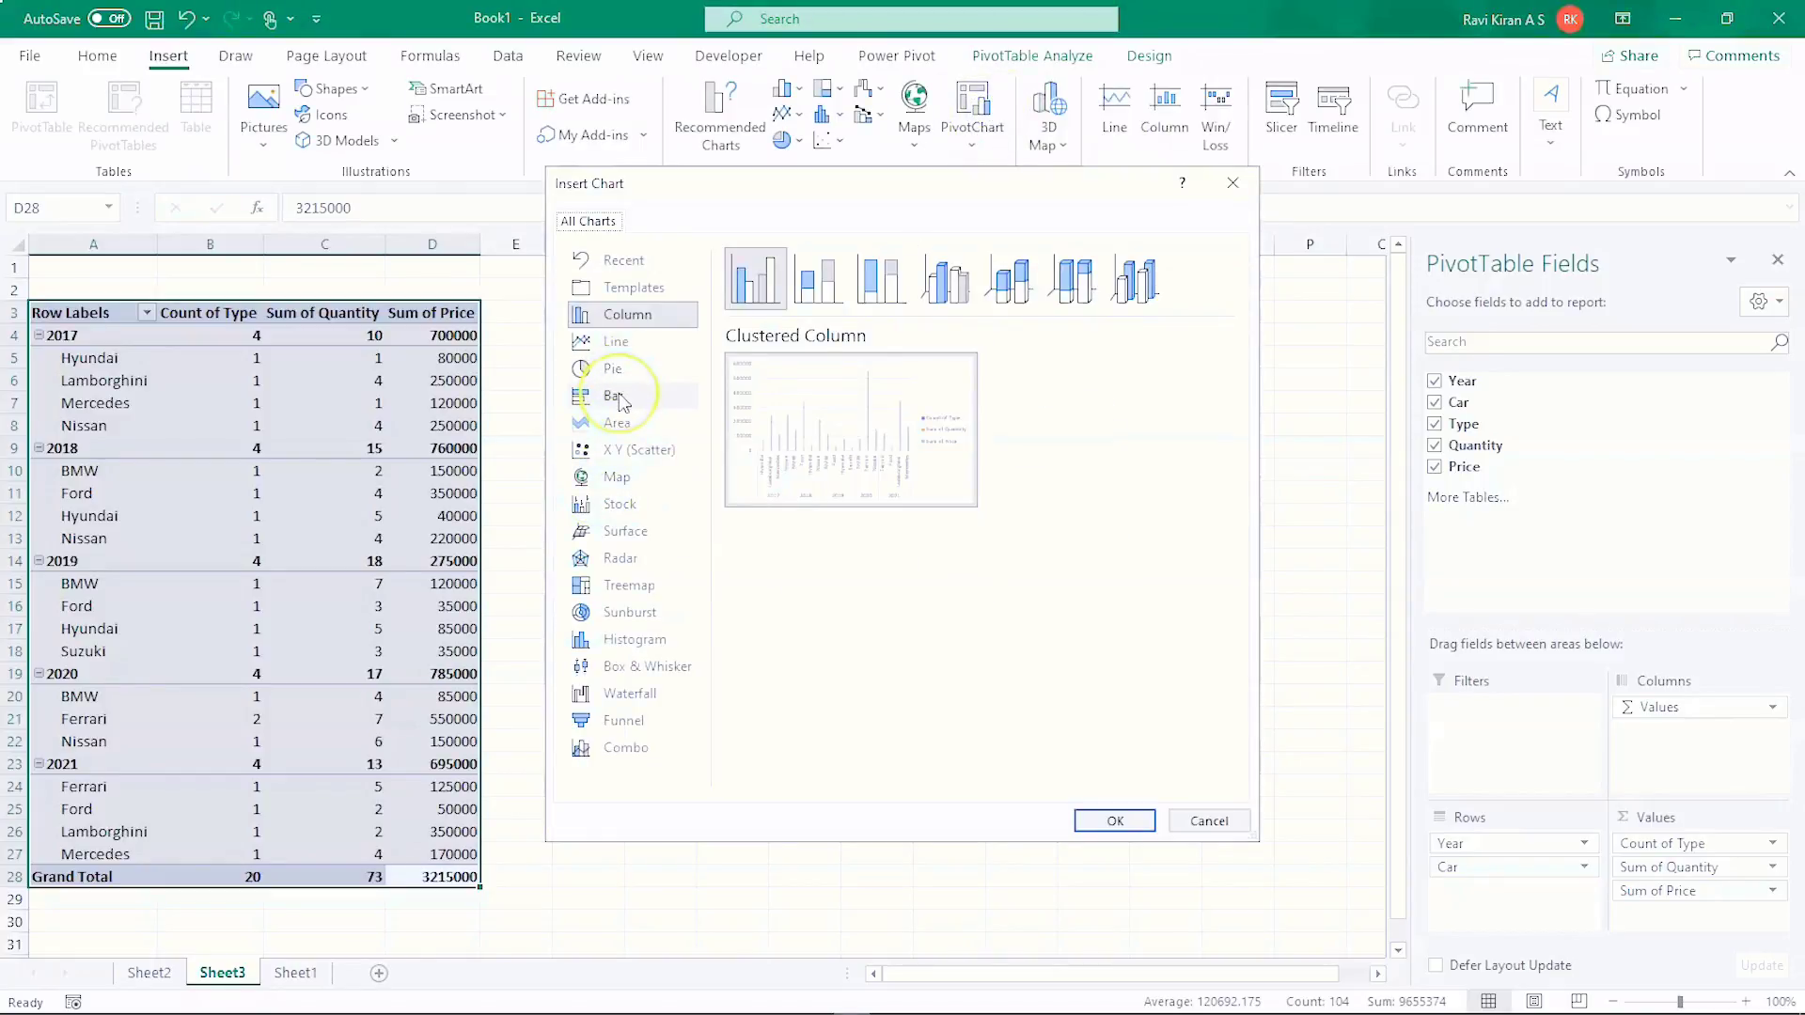
left_click(618, 371)
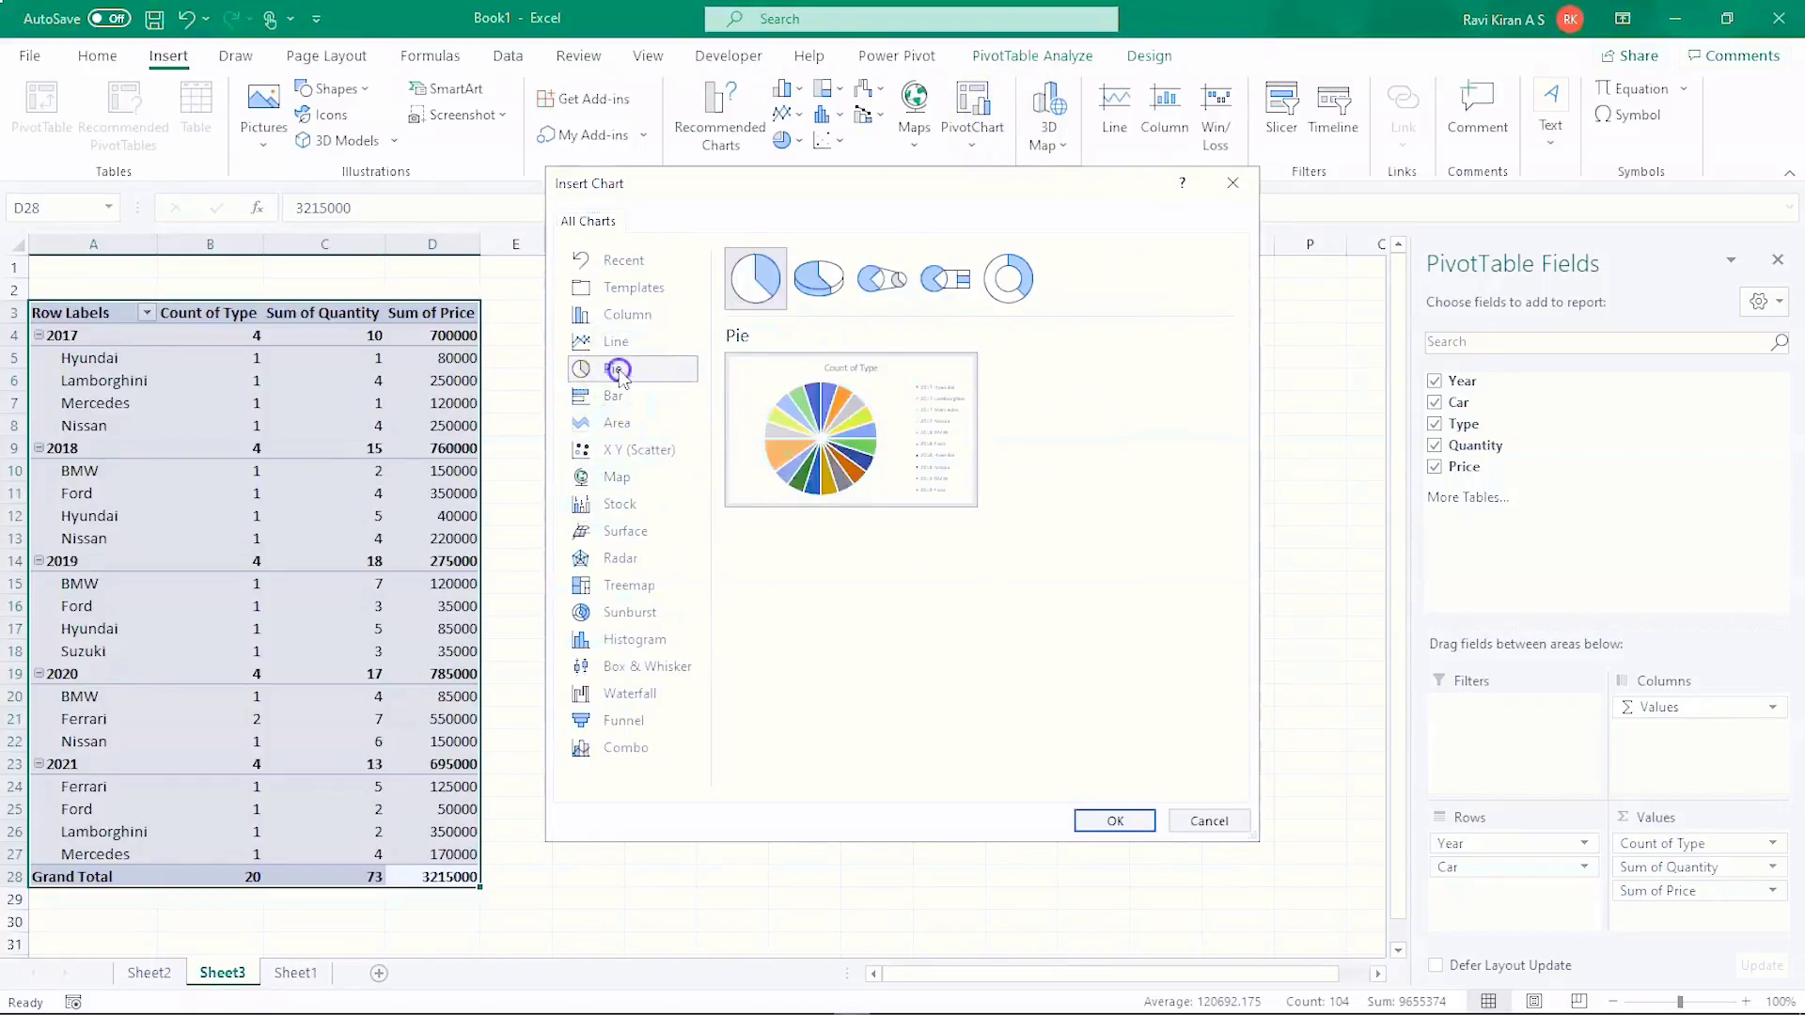
left_click(1115, 819)
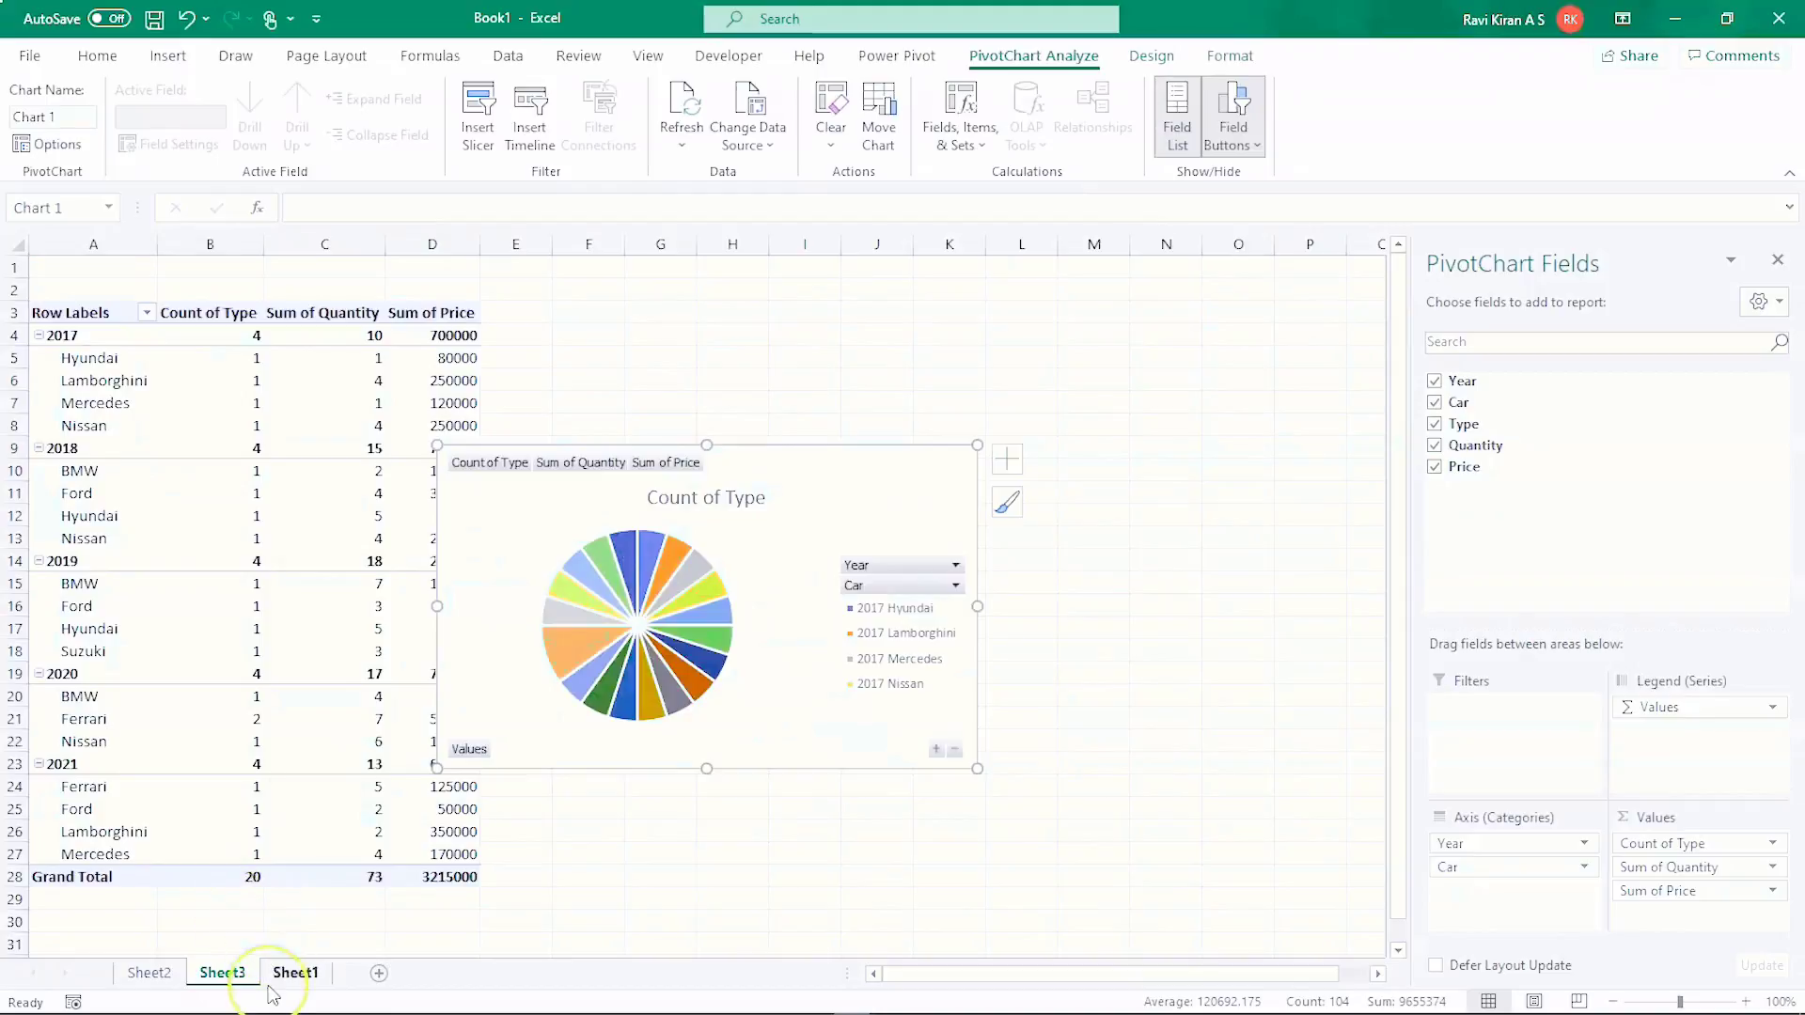
- Create a third PivotTable on another new worksheet from the Sheet1 data range A1:E21
left_click(294, 974)
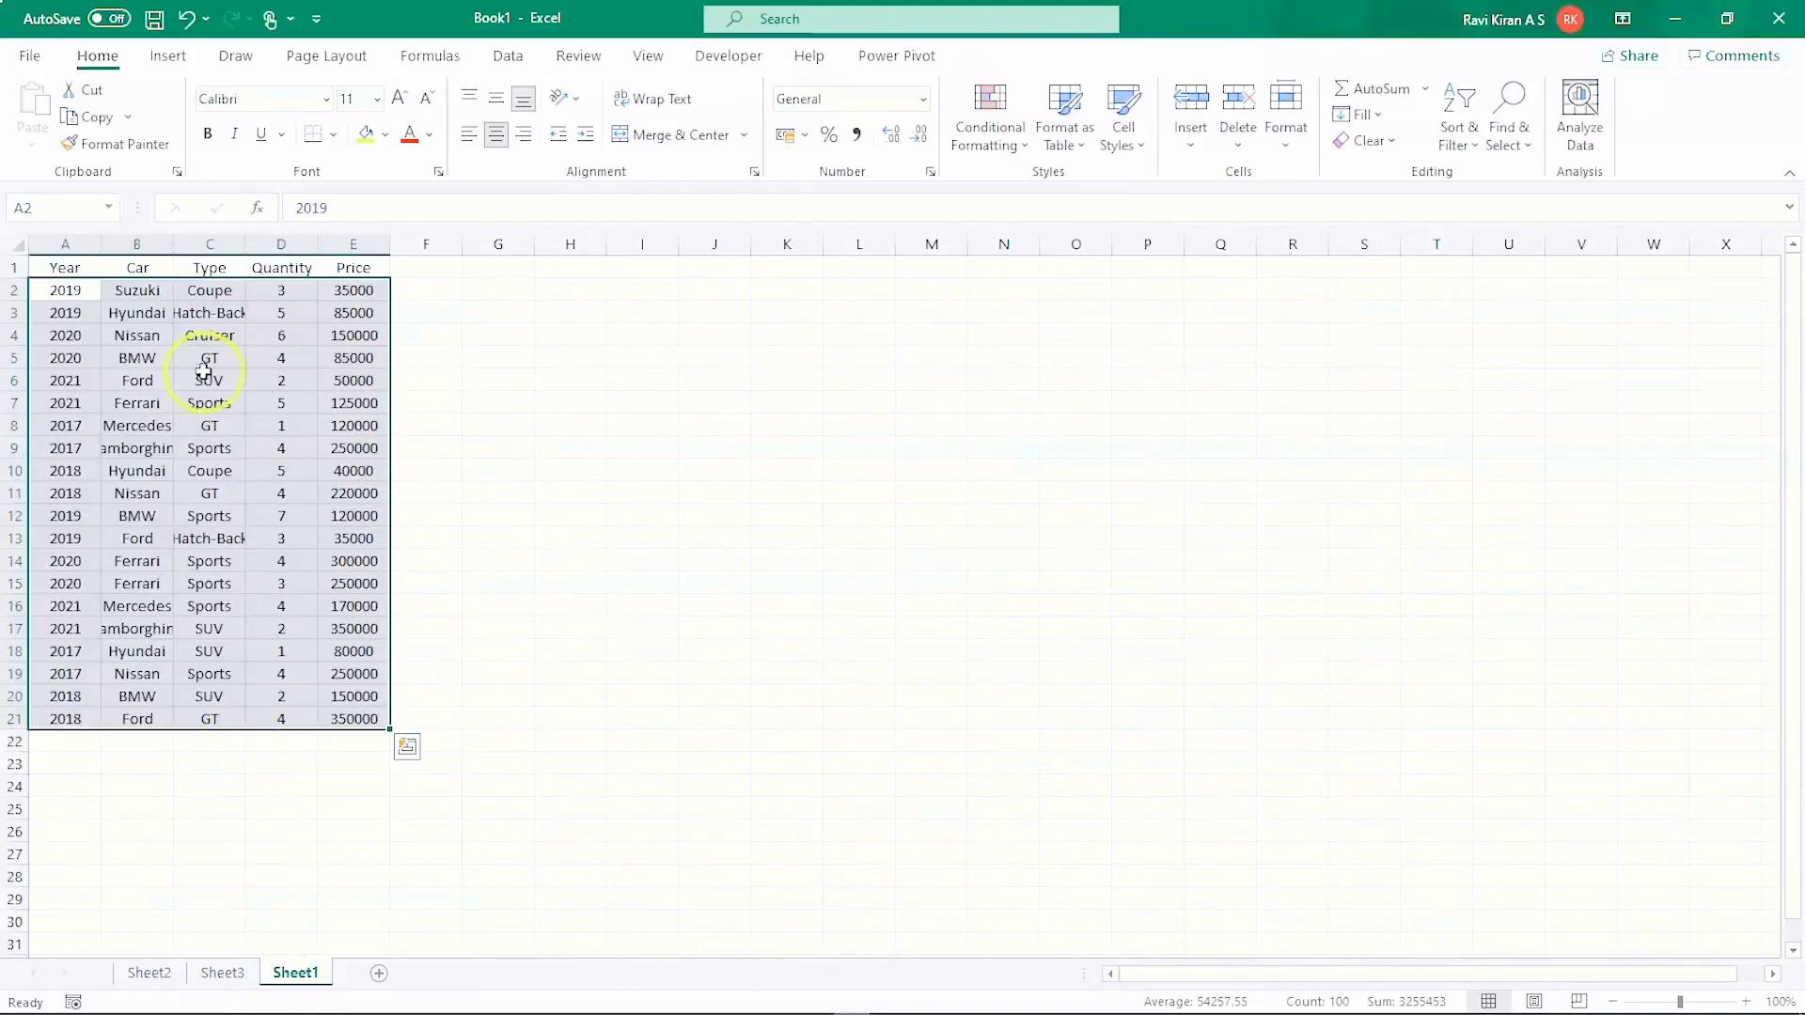
left_click(169, 56)
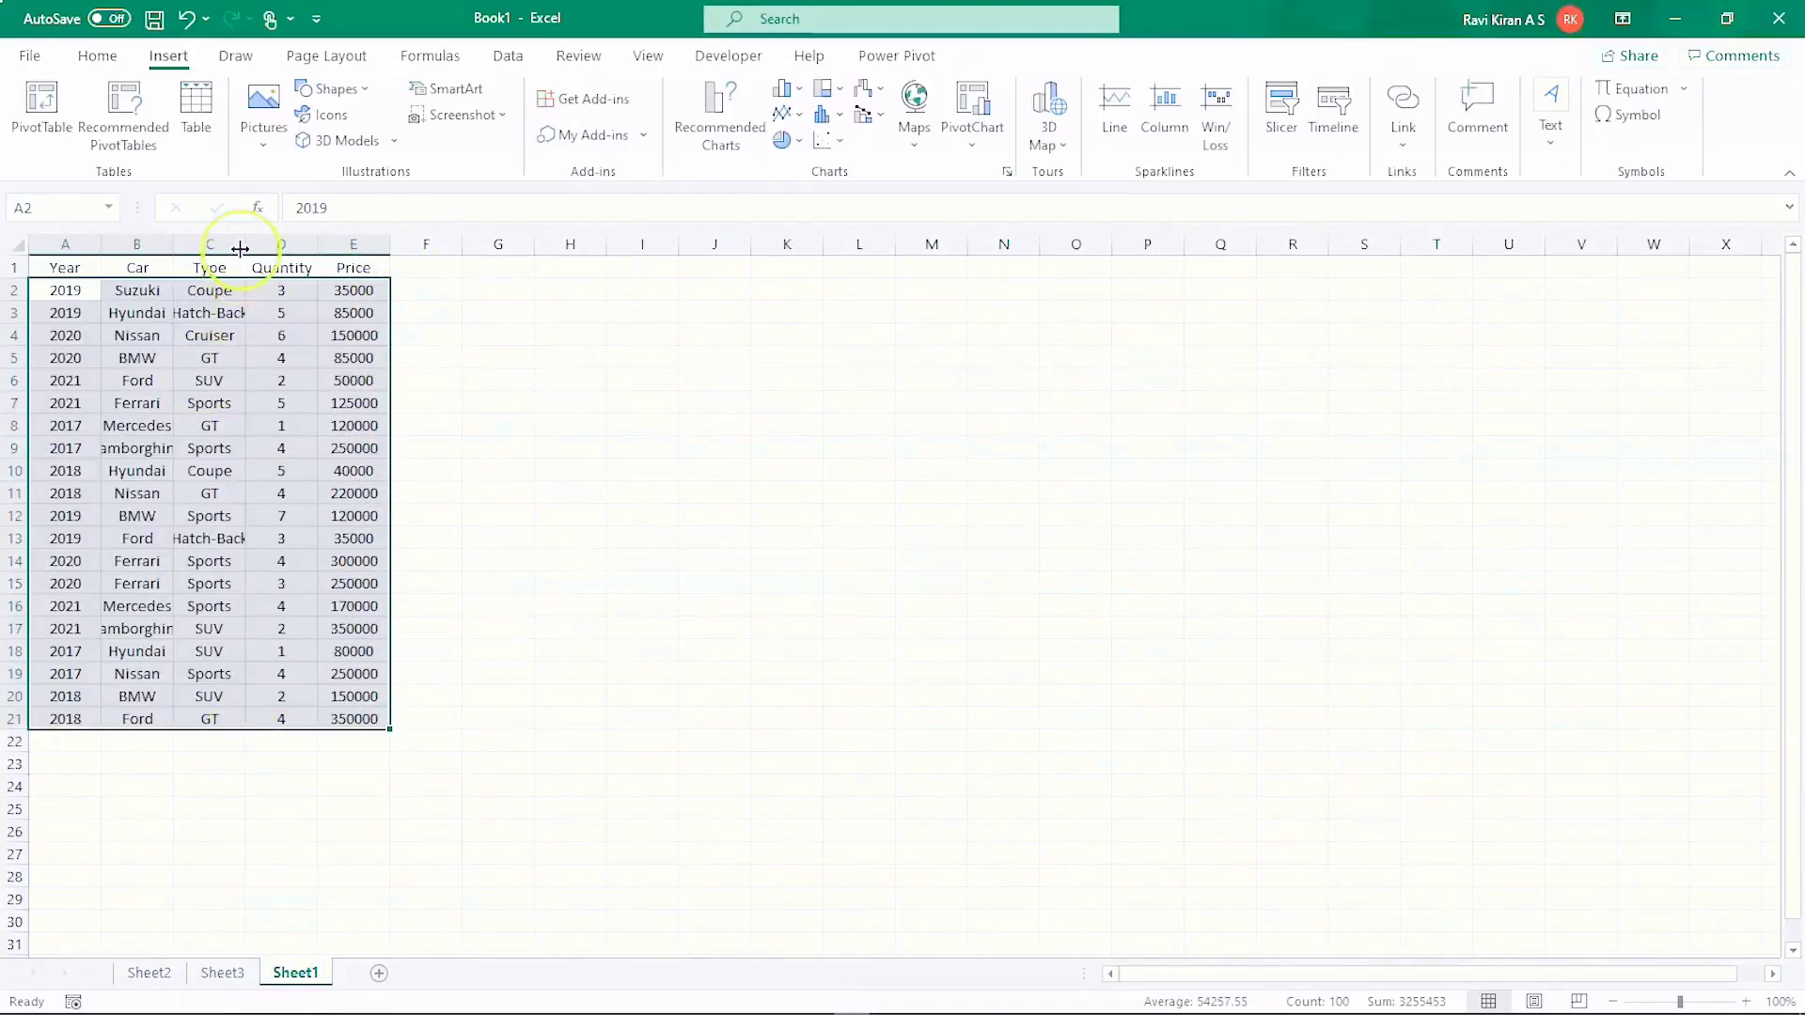
left_click(44, 123)
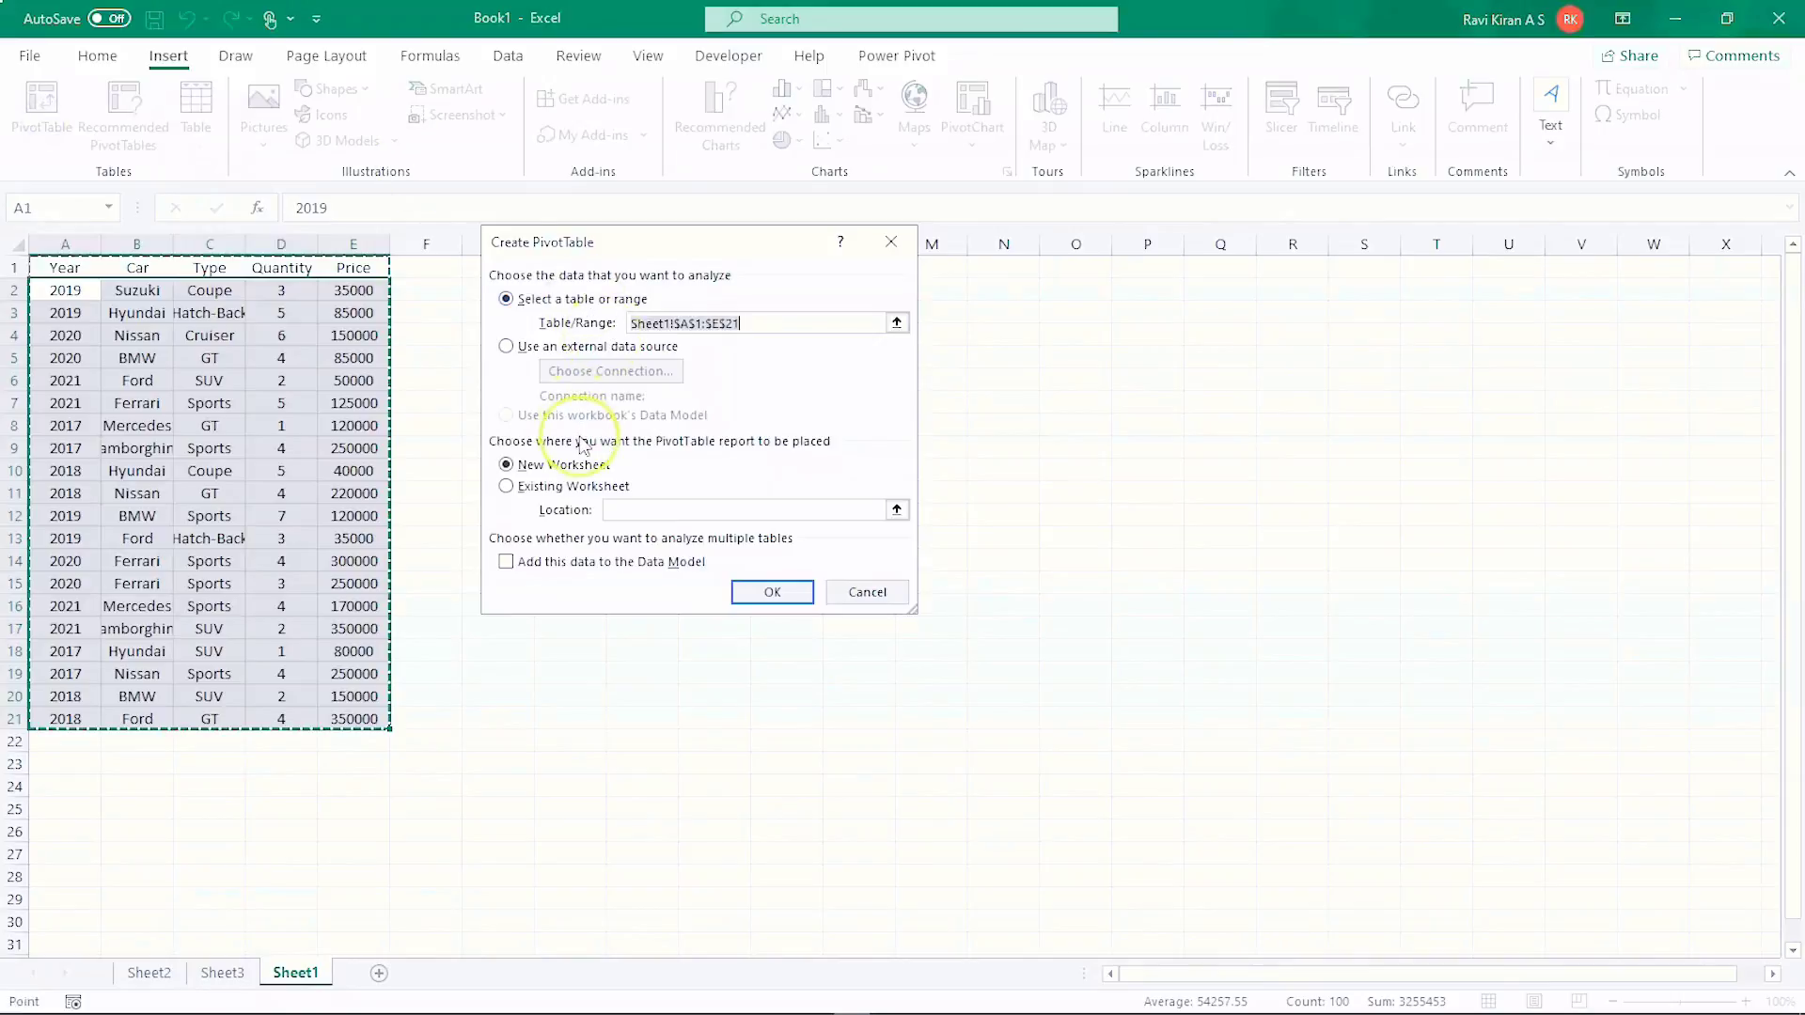
left_click(772, 593)
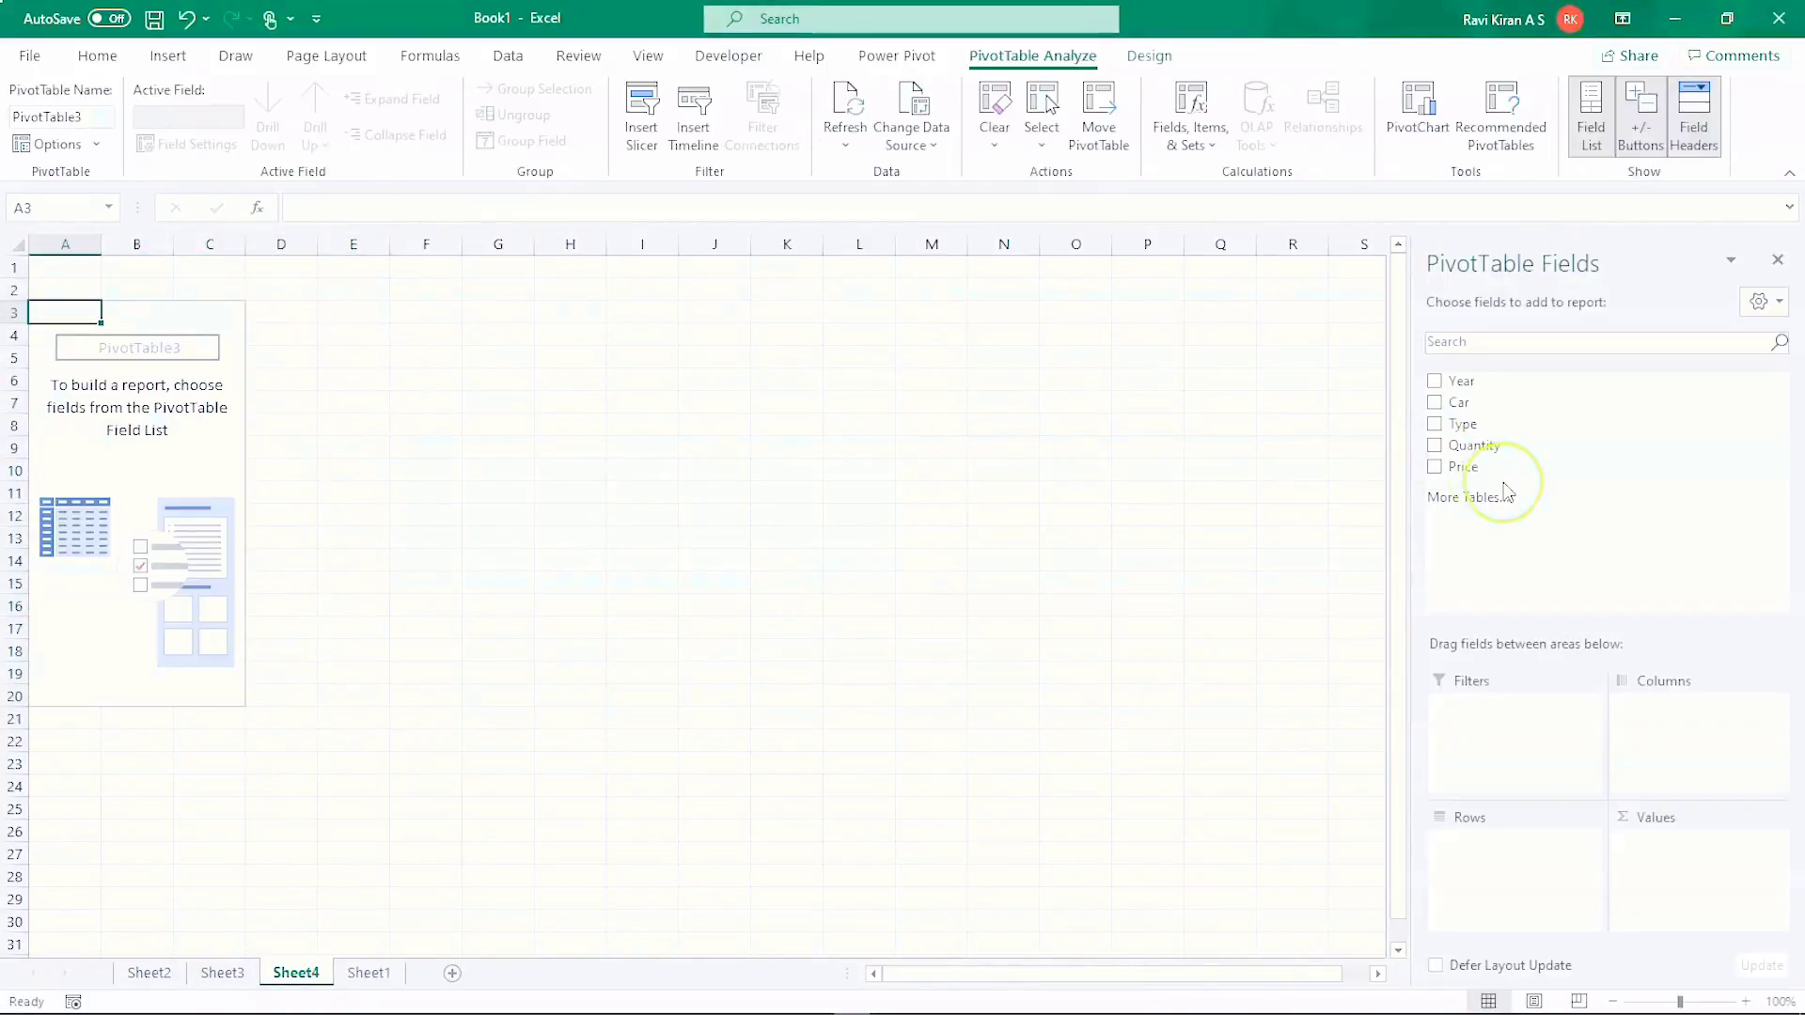
- Lay out the third PivotTable with Year and Car as rows and Type, Quantity and Price as values
left_click_drag(1472, 380, 1504, 863)
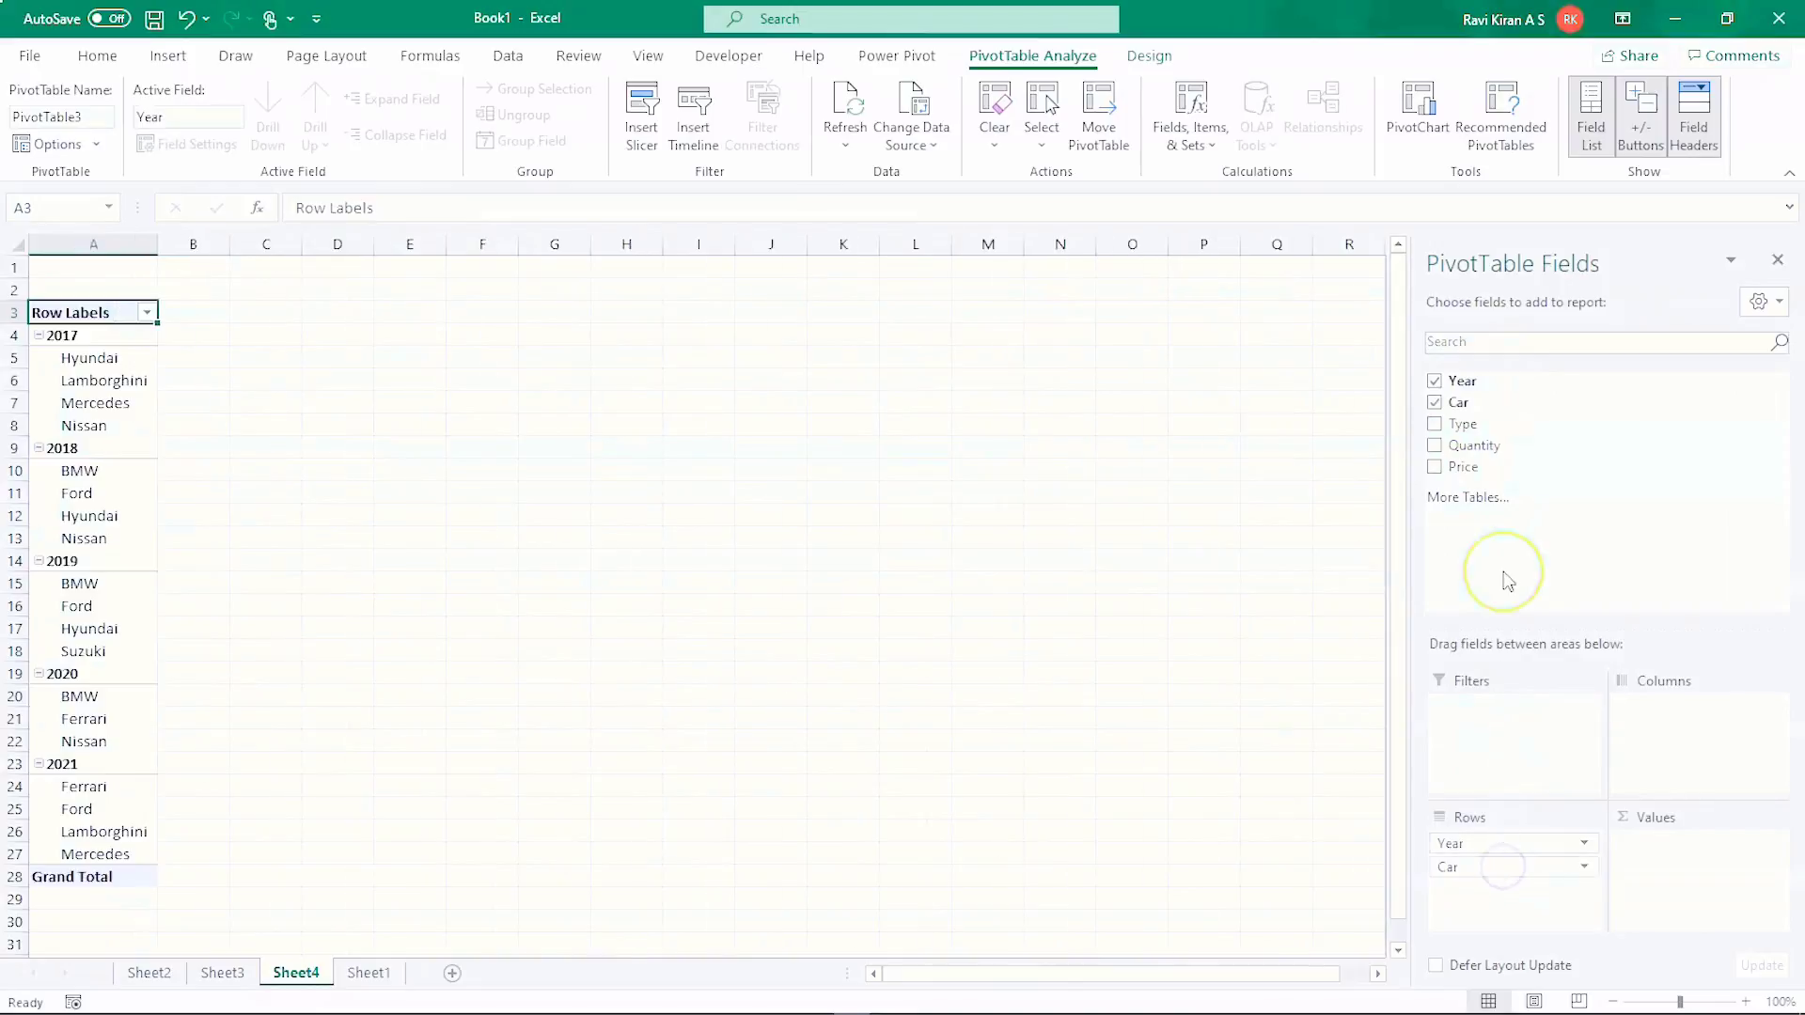
left_click_drag(1472, 423, 1683, 842)
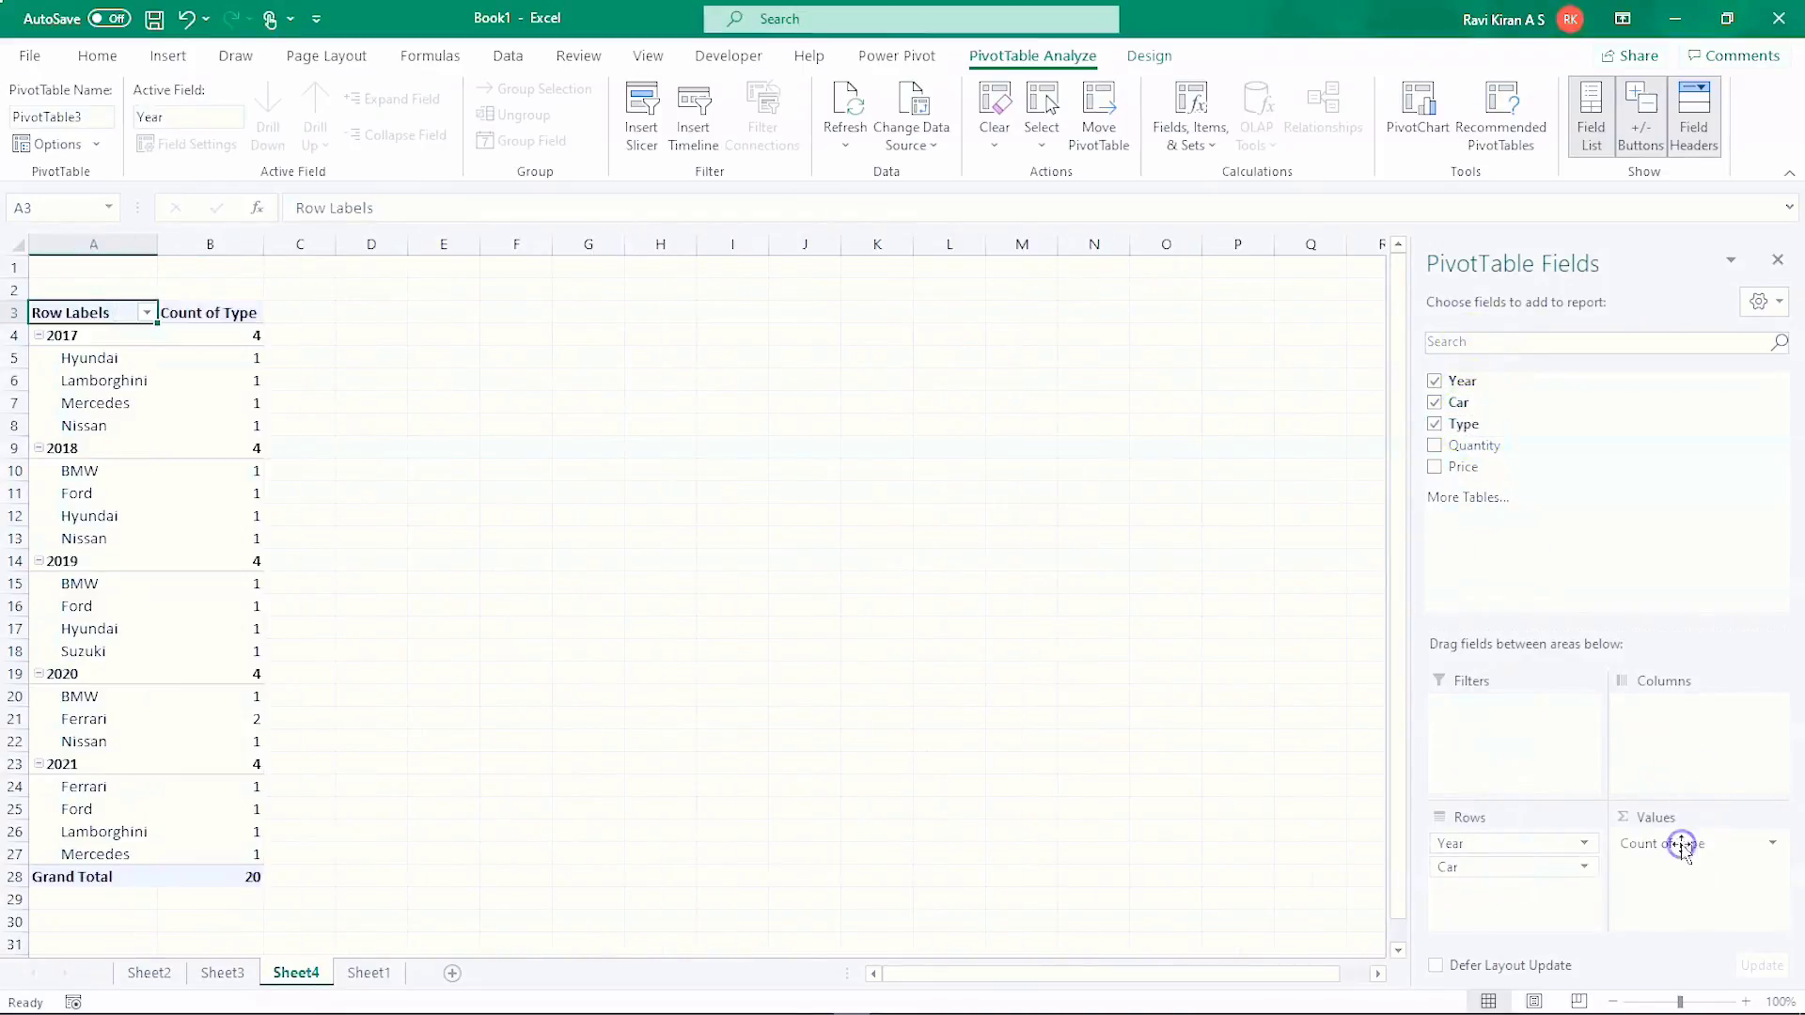
left_click_drag(1474, 446, 1682, 874)
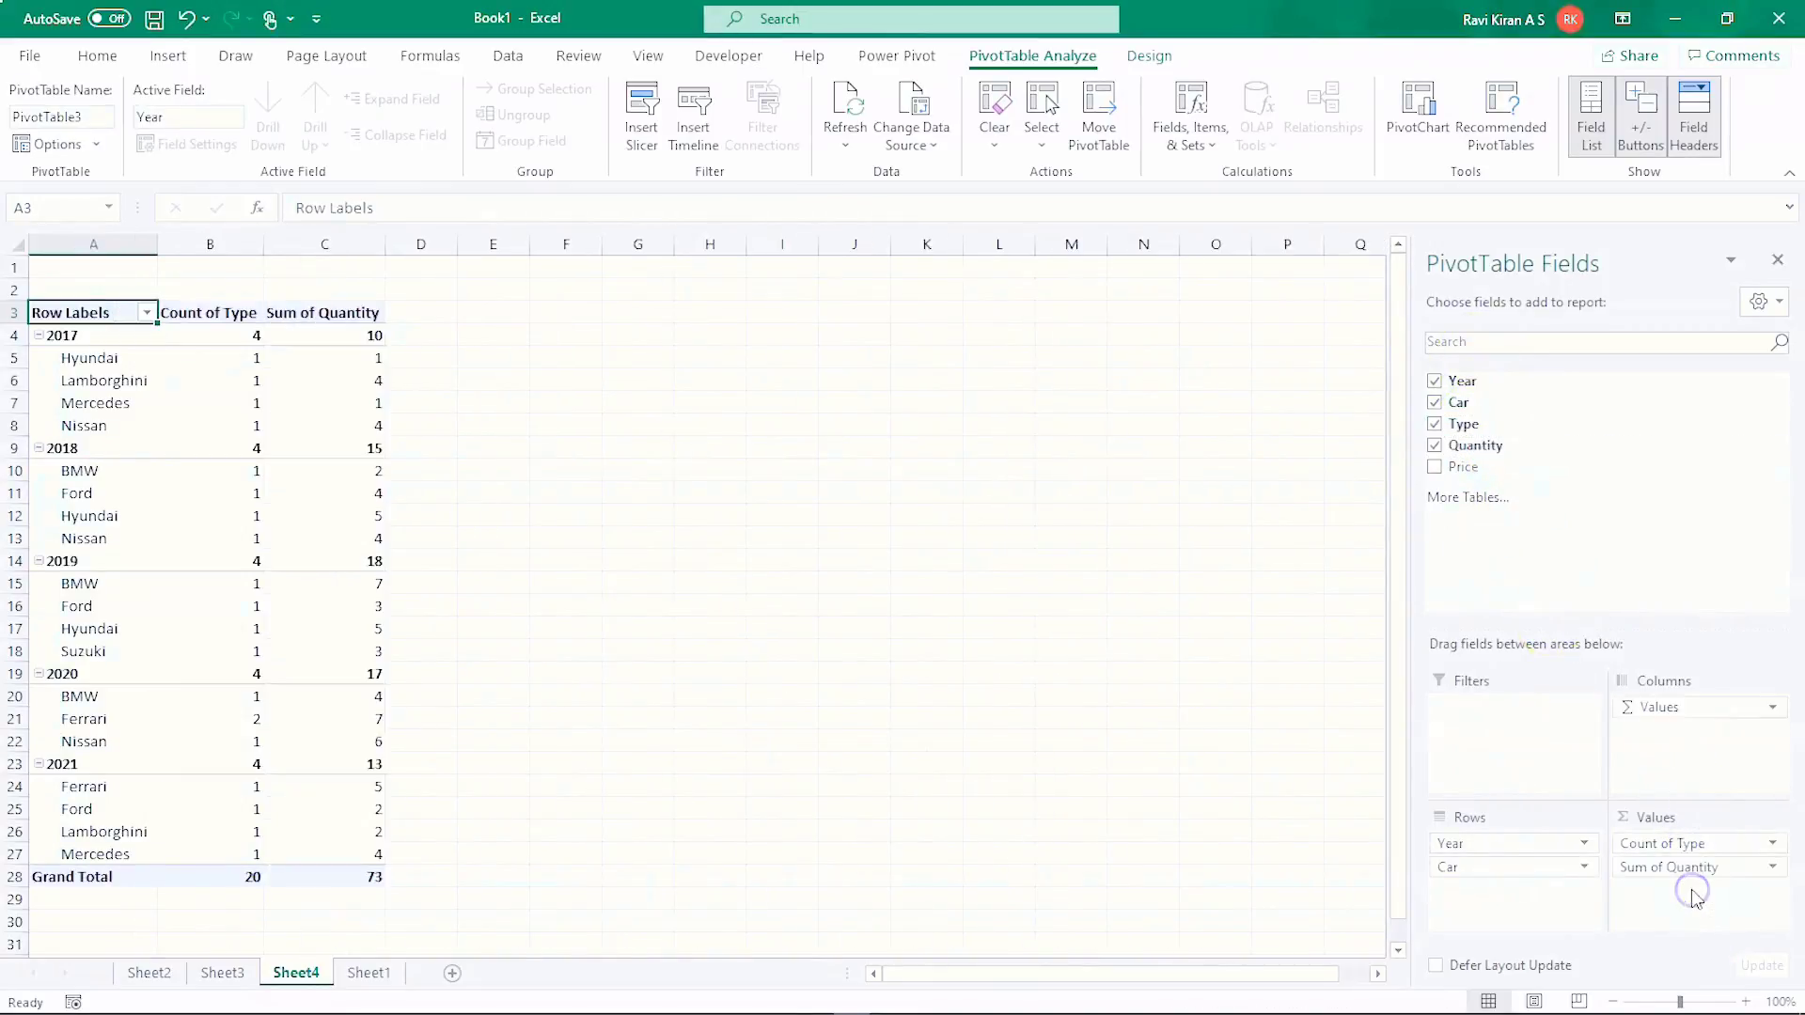
left_click_drag(1462, 467, 1656, 901)
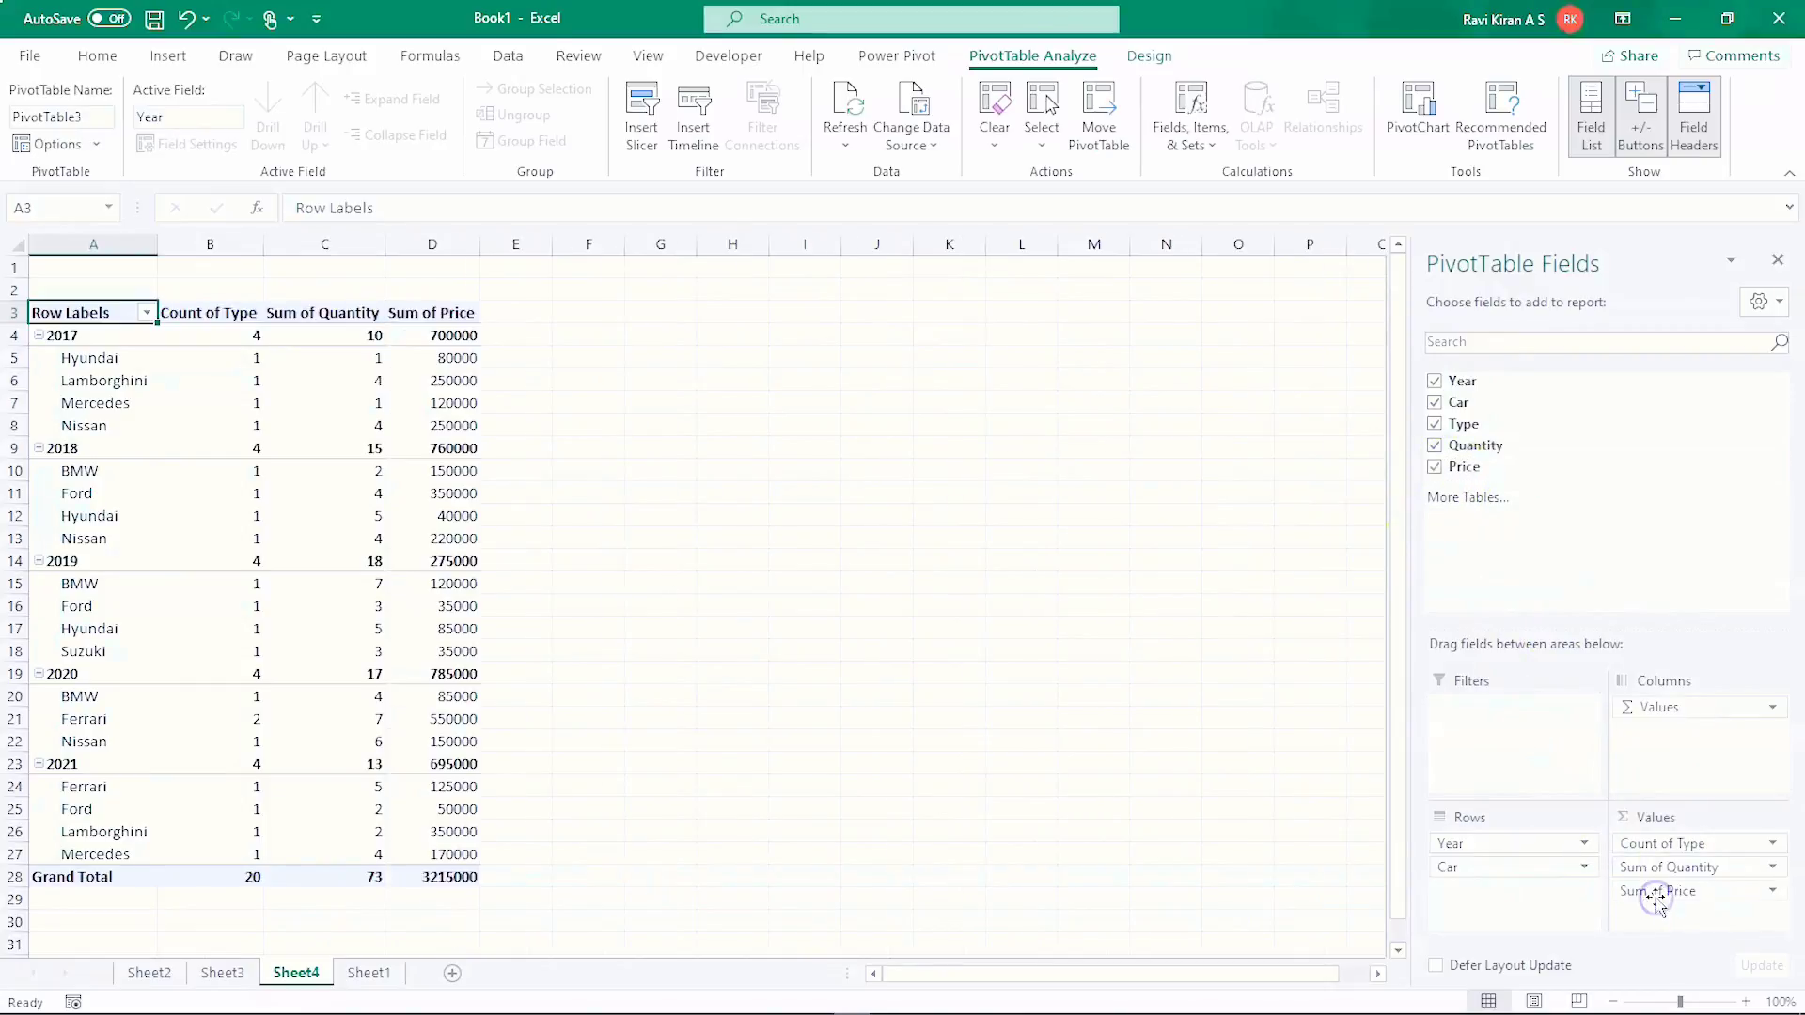
- Insert a Bar PivotChart from the whole PivotTable on Sheet4 and place it beside the table
left_click(184, 59)
left_click(691, 151)
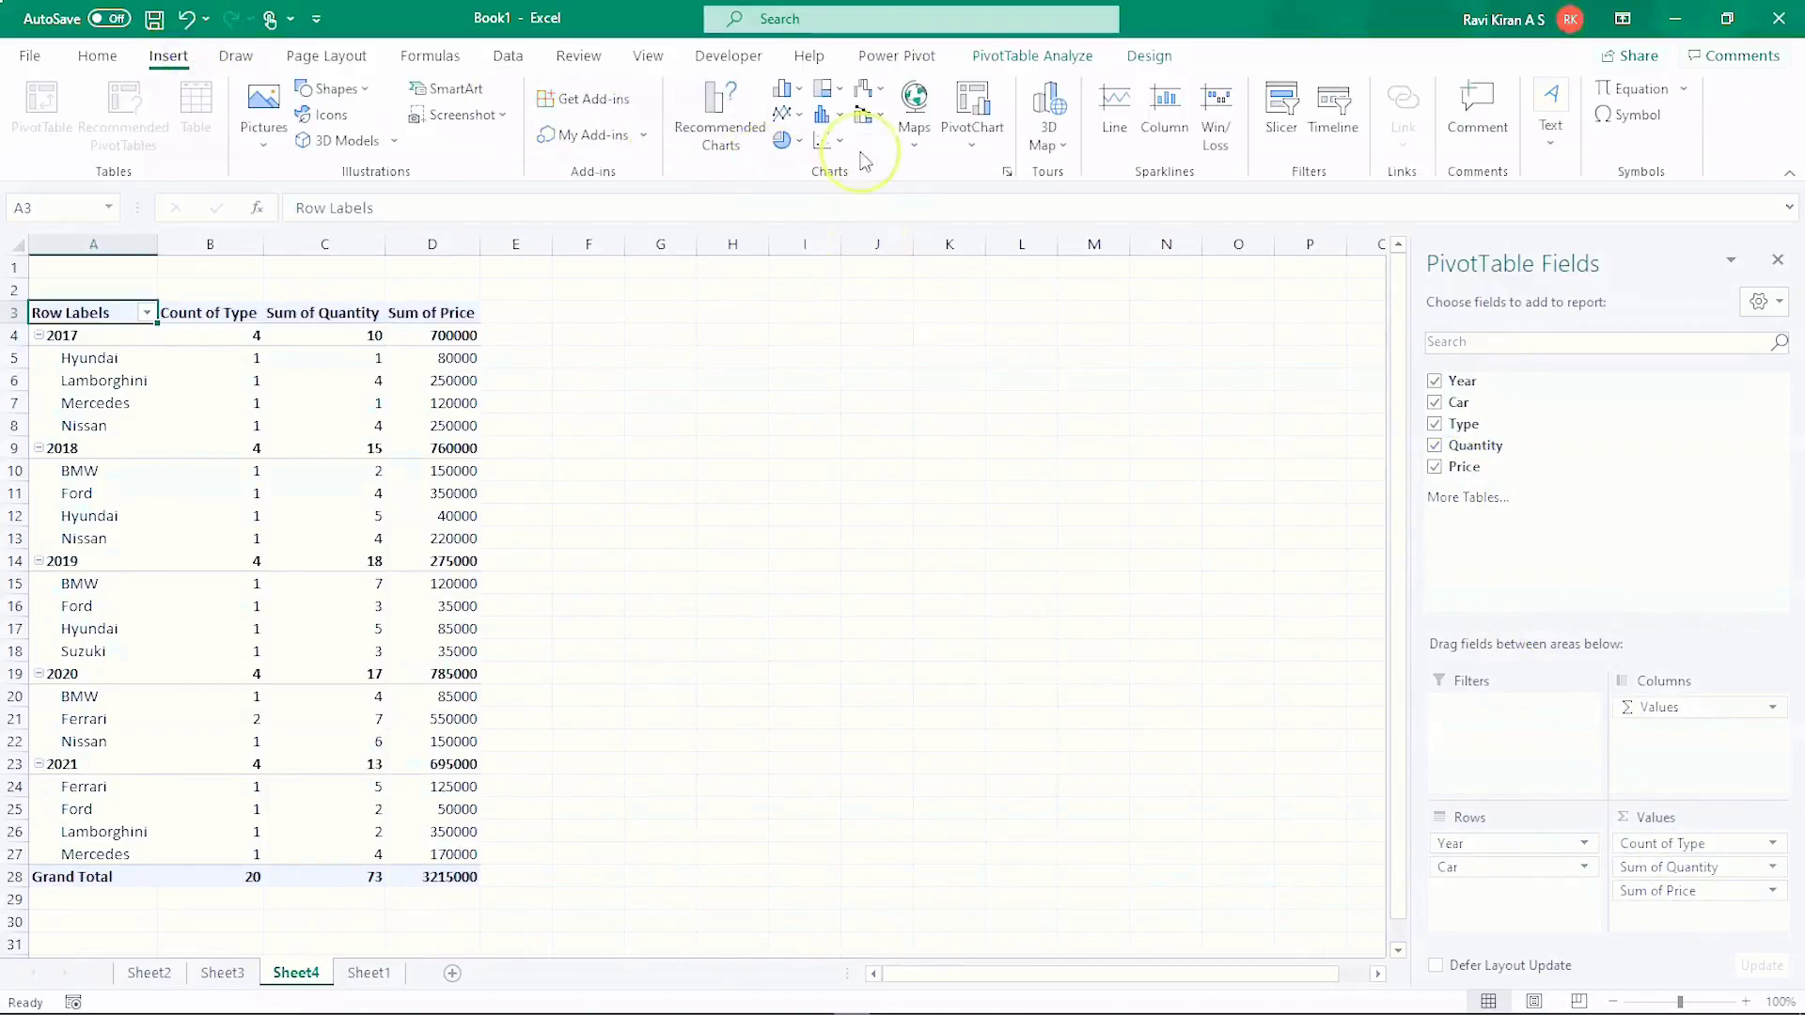
left_click_drag(435, 877, 92, 314)
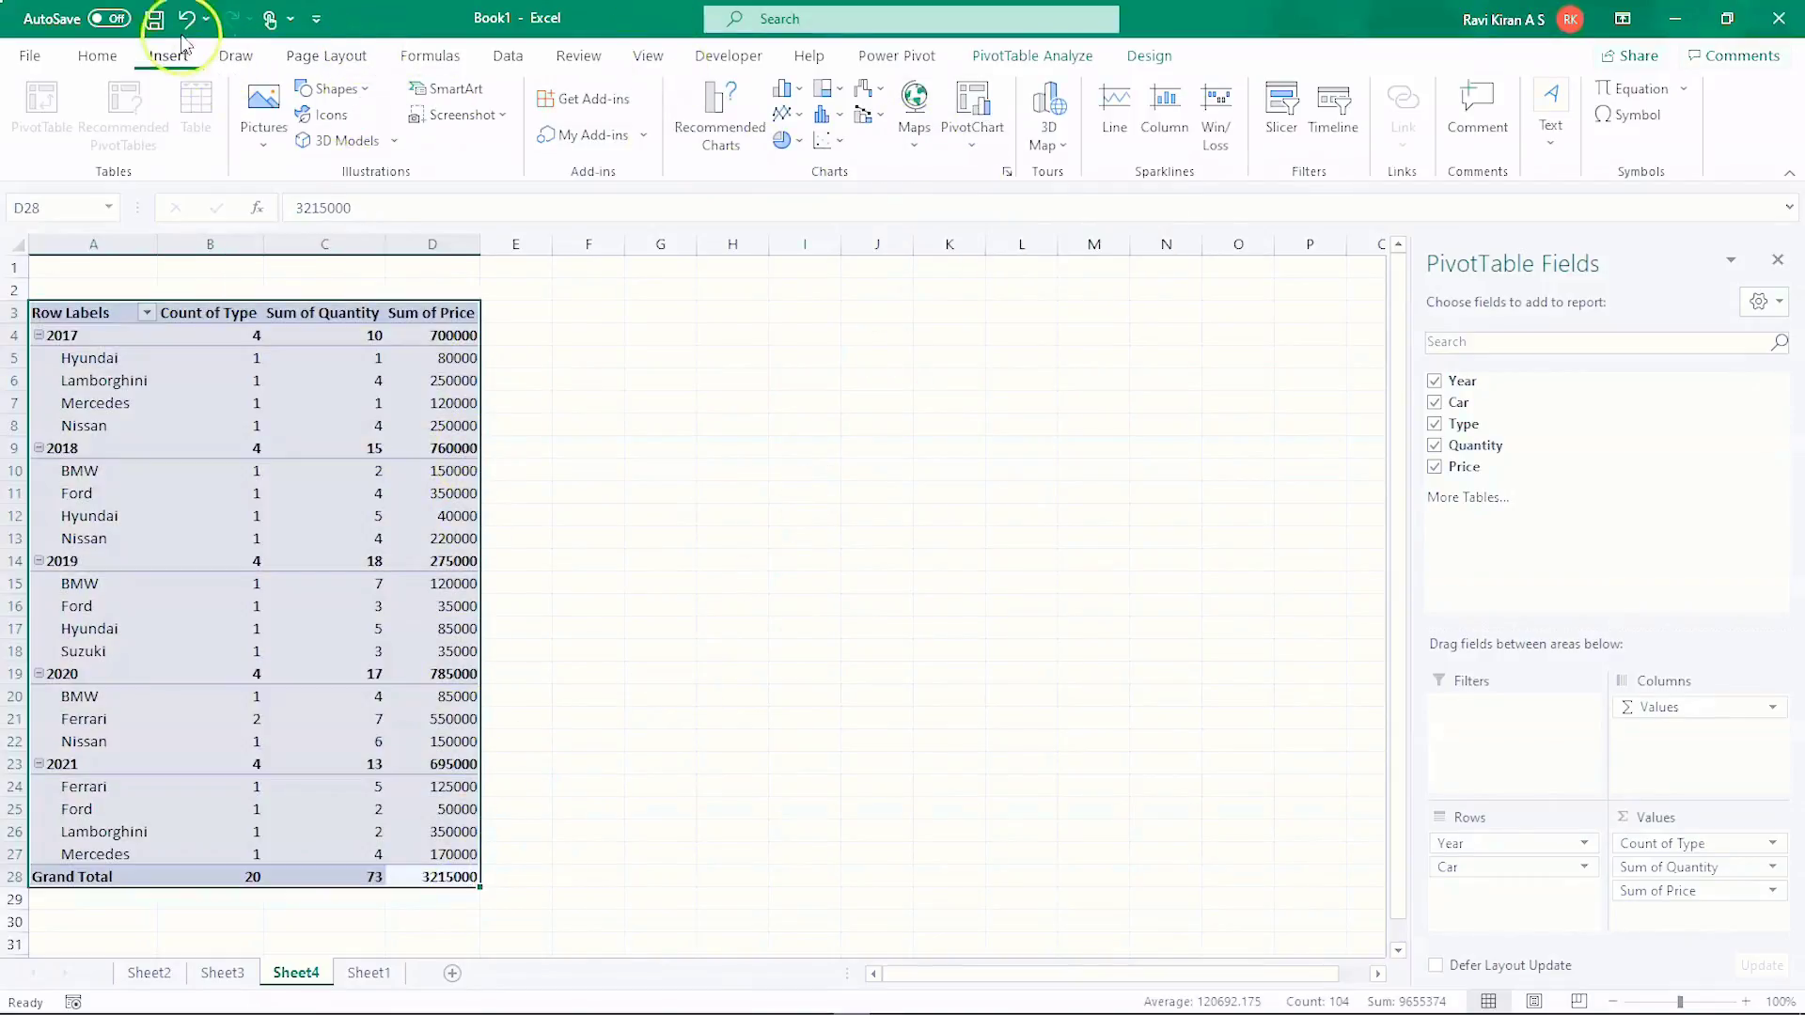
left_click(959, 117)
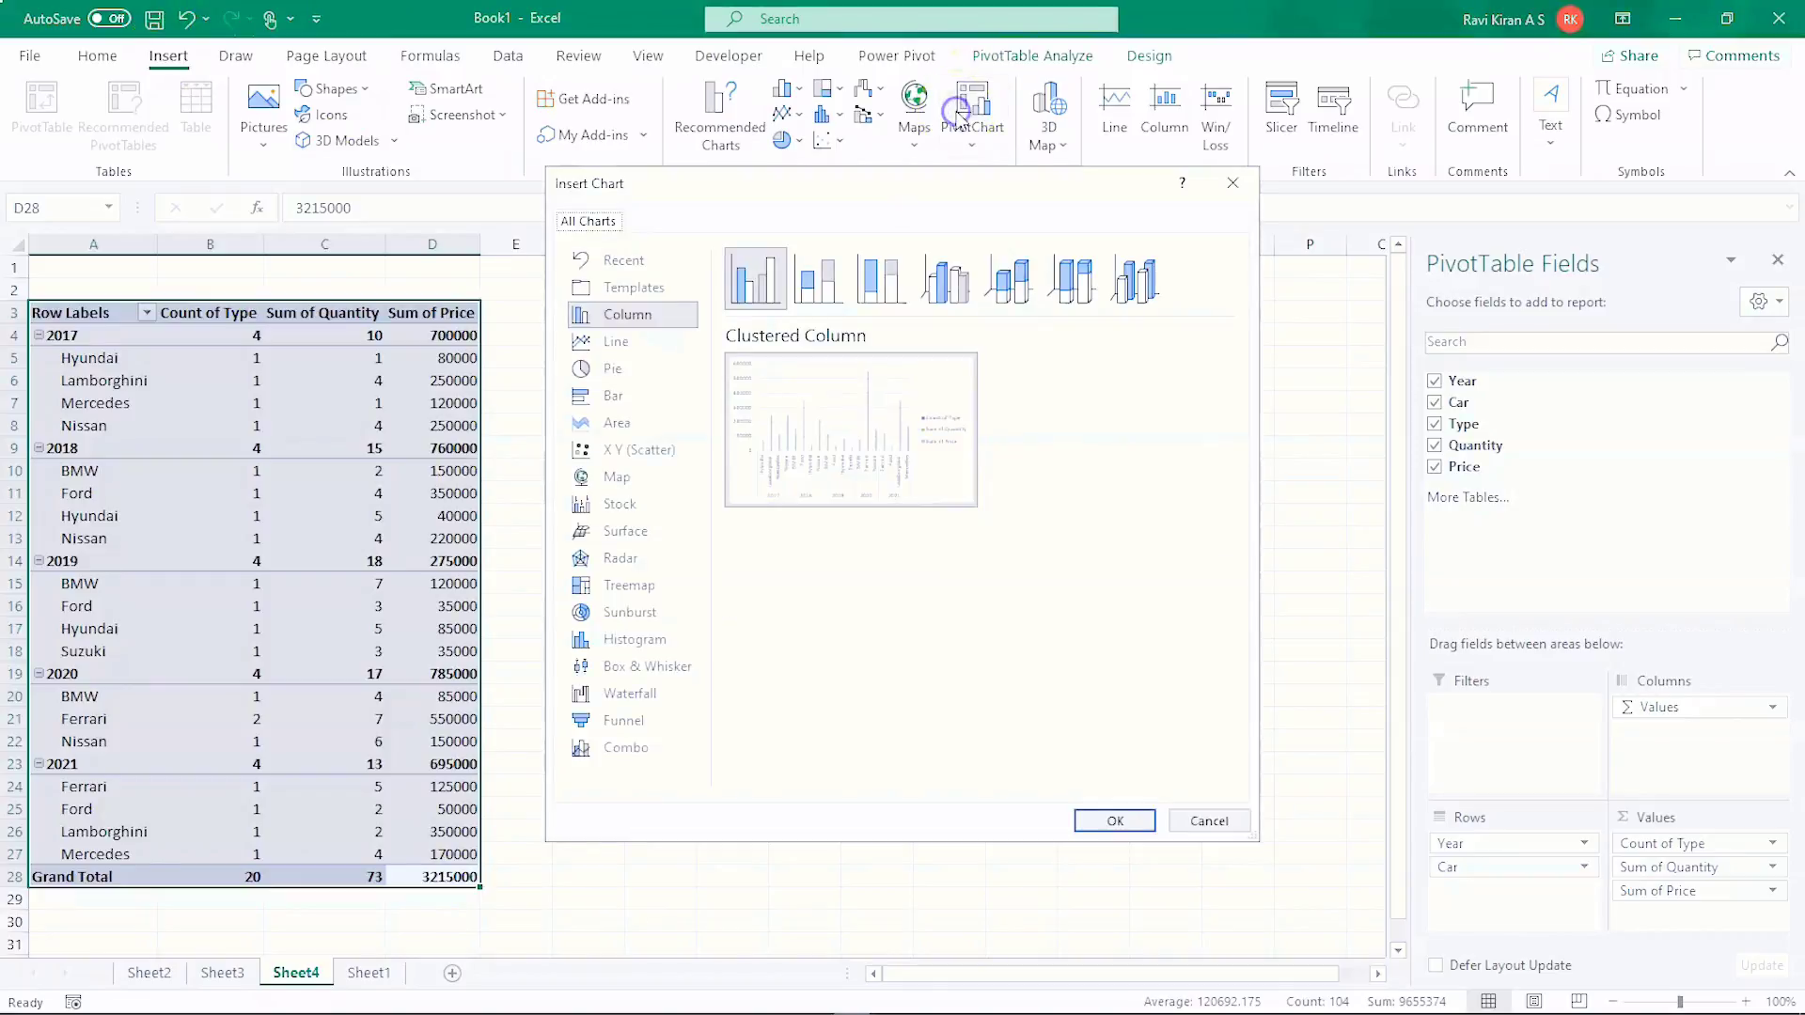
left_click(598, 400)
left_click(1119, 823)
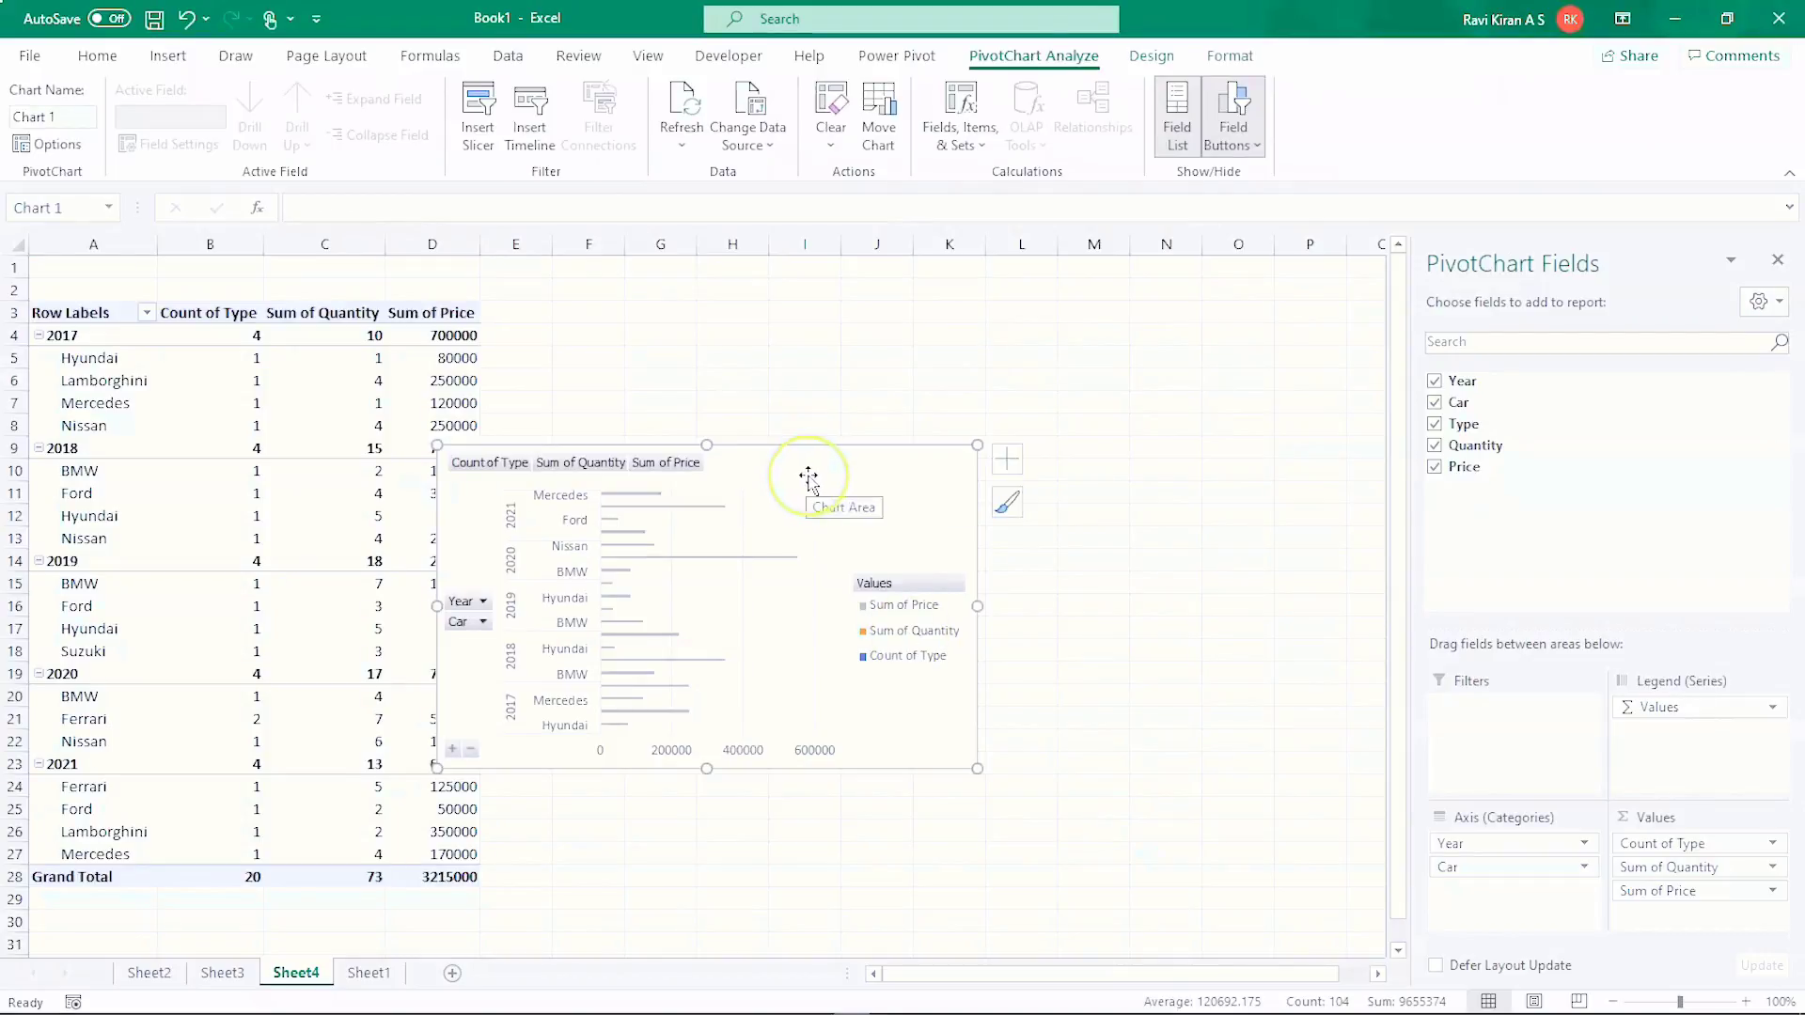
left_click_drag(808, 480, 1010, 568)
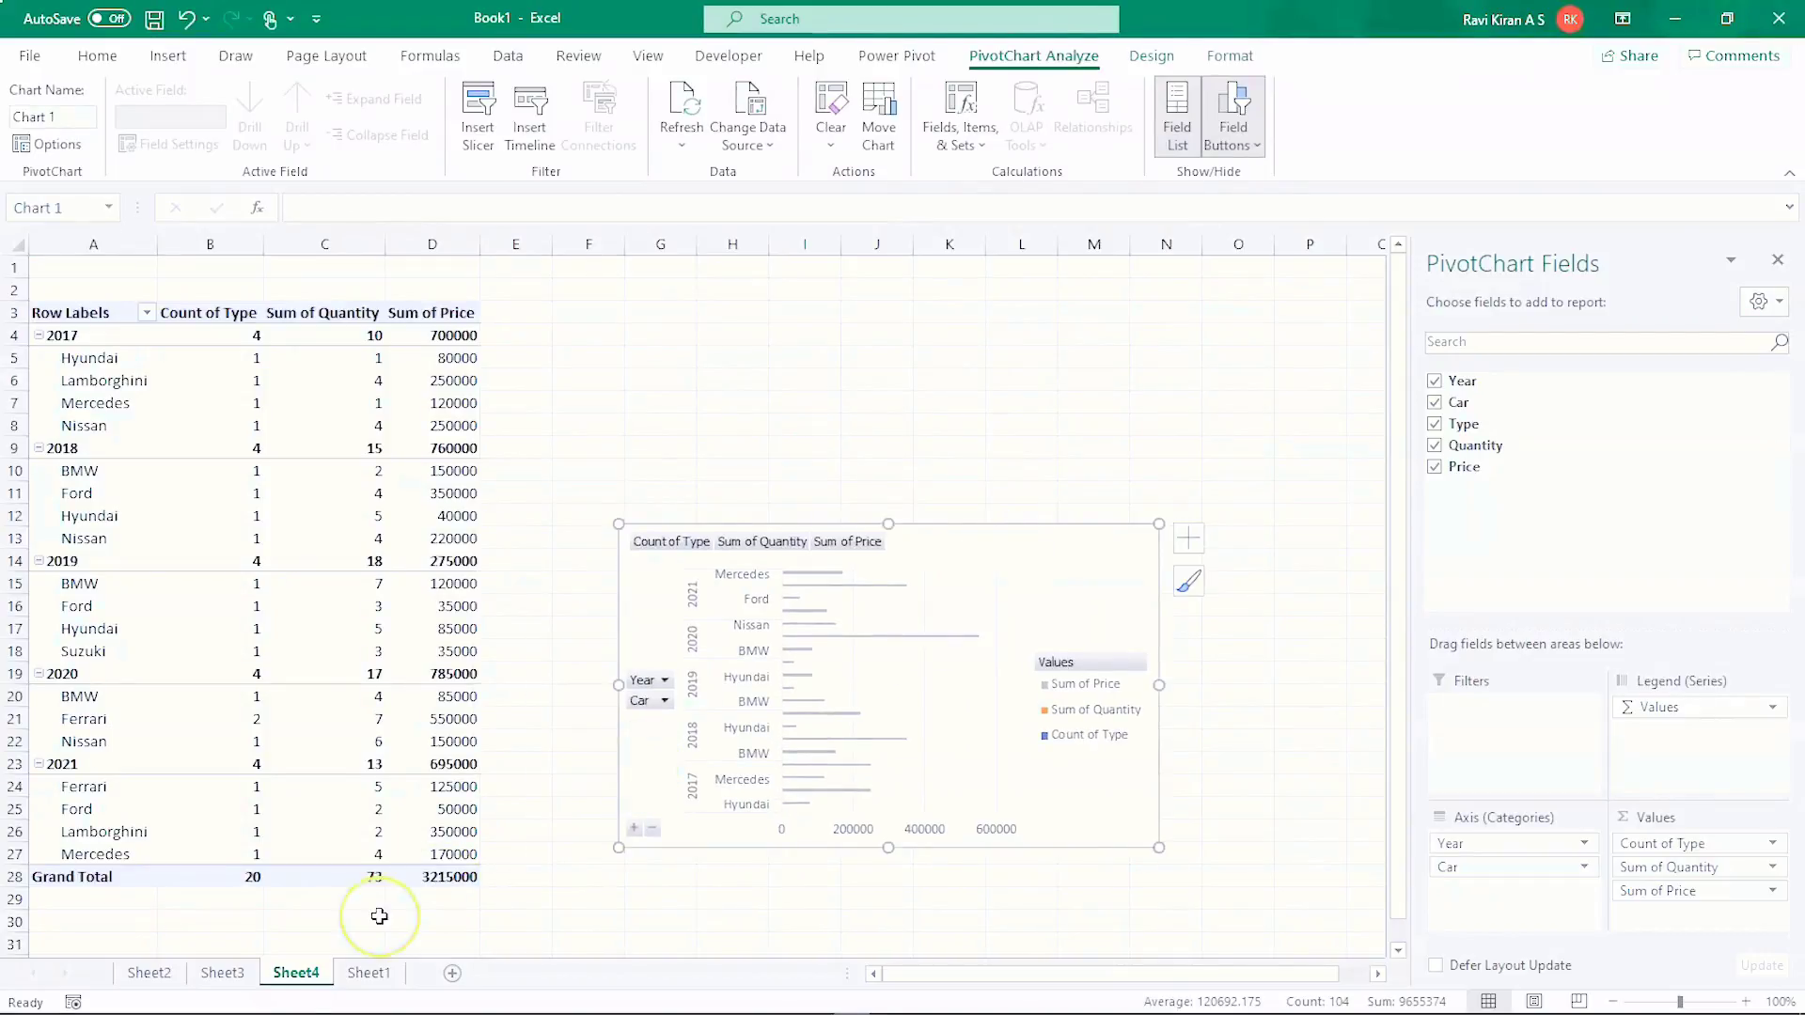
- Reposition the column PivotChart on Sheet2 over the PivotTable, with its upper-left corner at cell A3
left_click(149, 973)
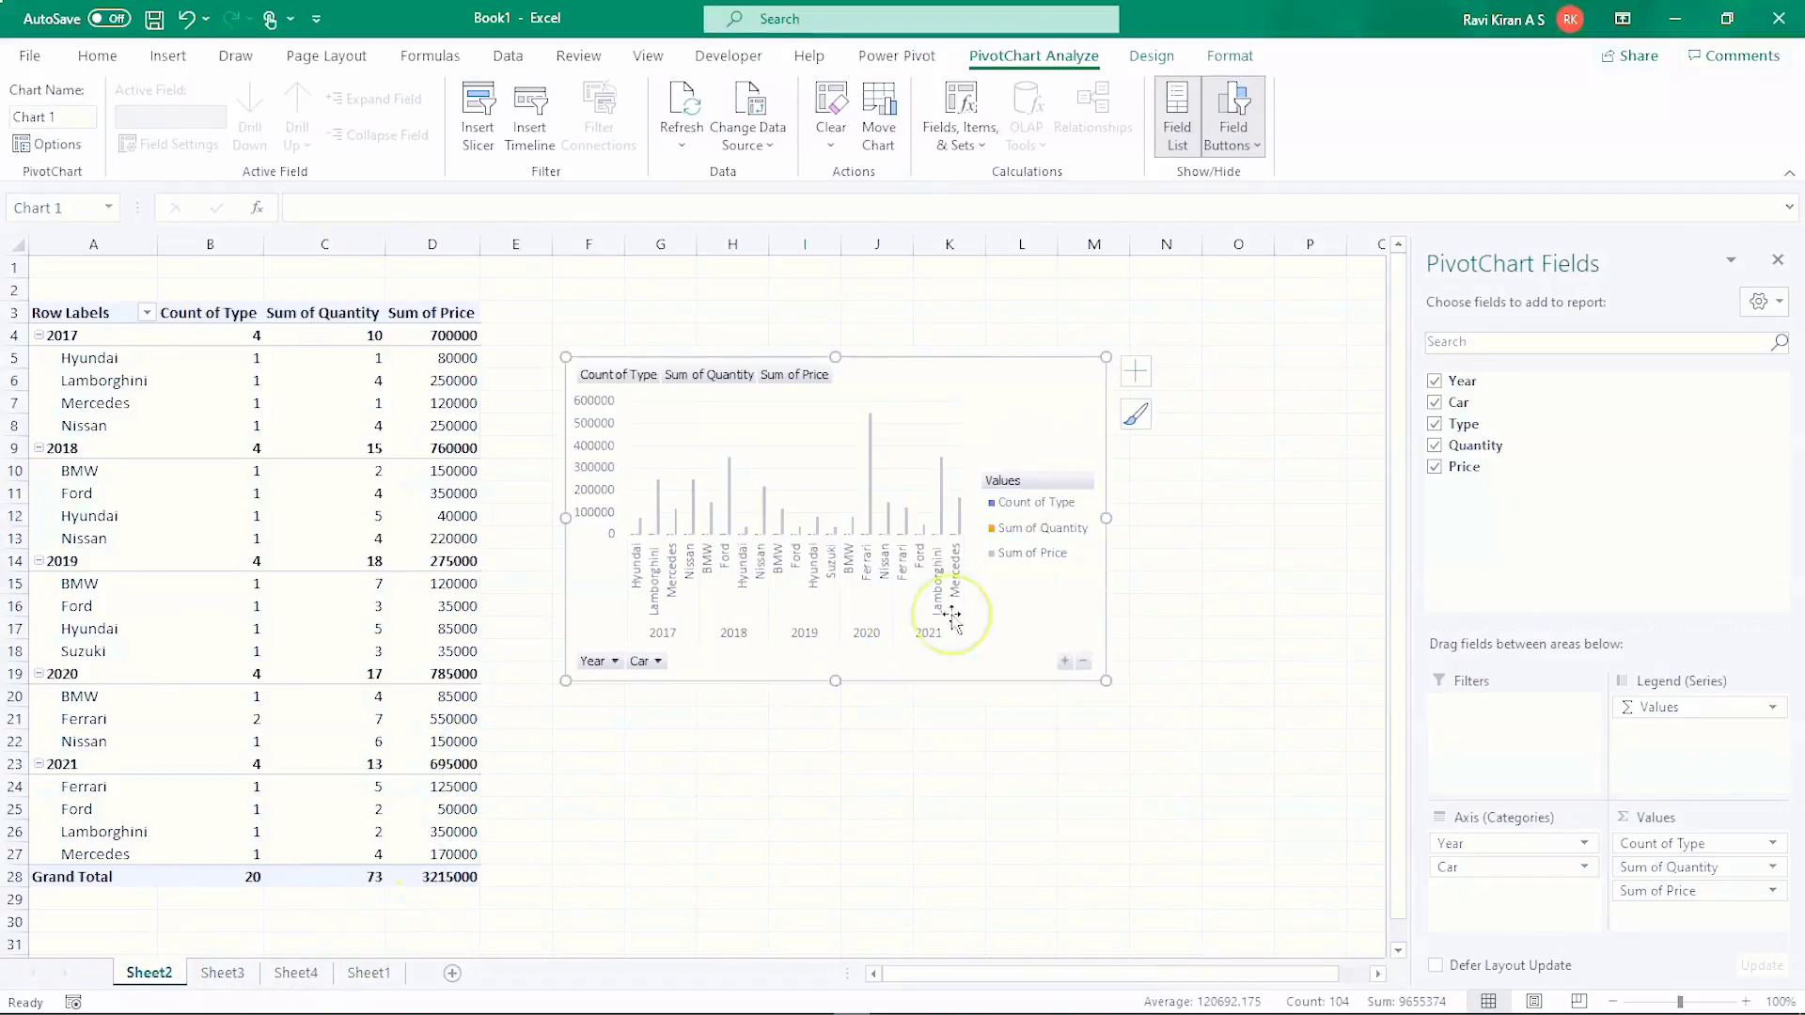
mouse_move(840, 376)
left_mouse_down()
mouse_move(596, 322)
mouse_move(445, 341)
left_mouse_up()
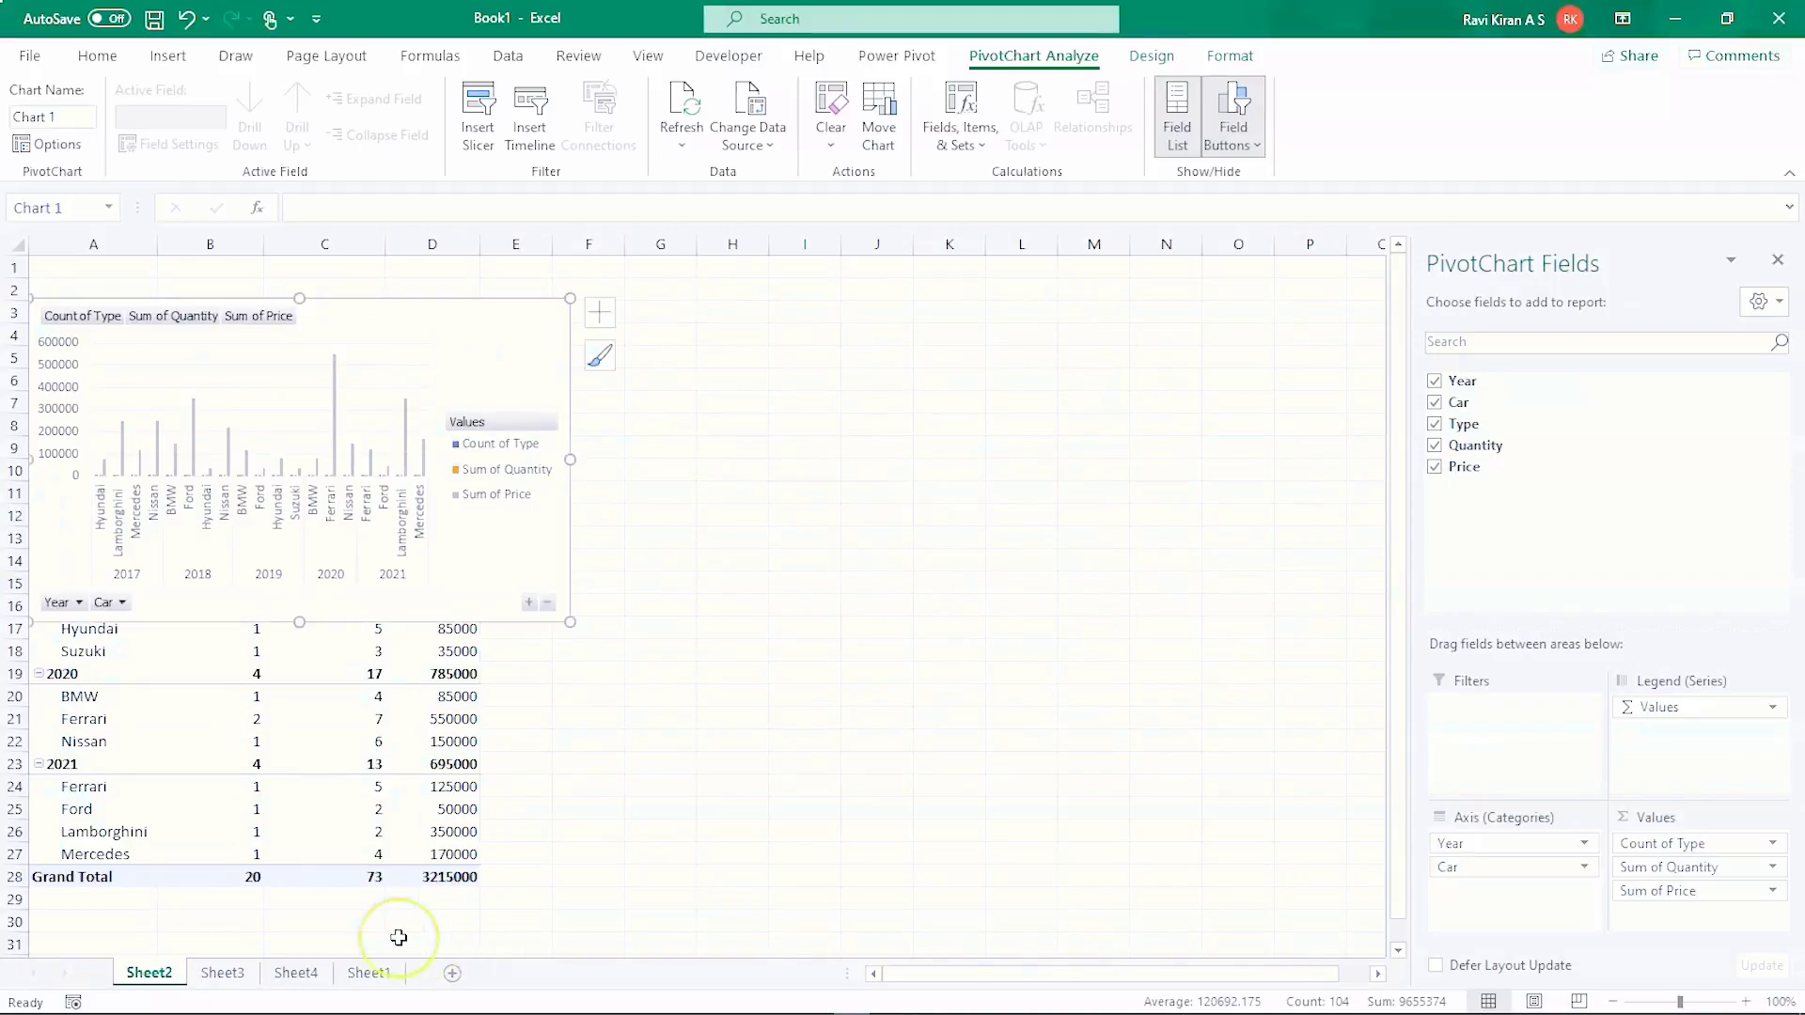
- Move the pie PivotChart from Sheet3 into Sheet2 and place it directly beside the column chart
left_click(236, 979)
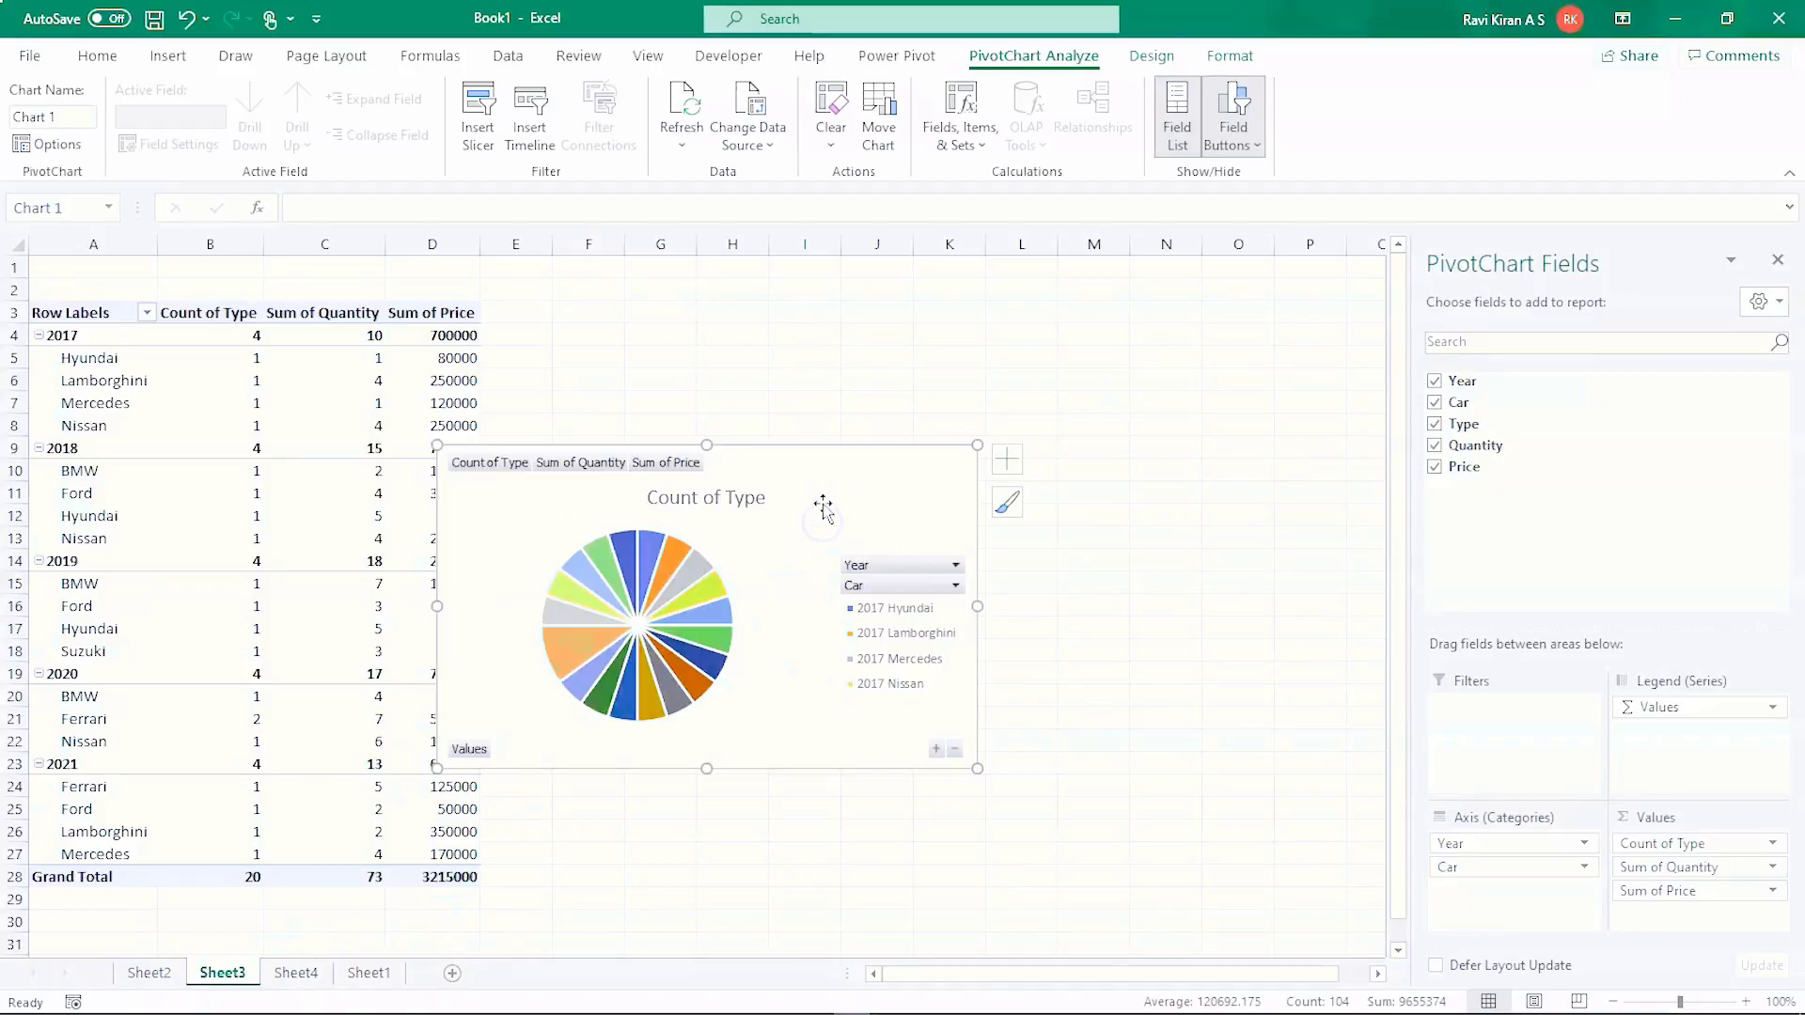
left_click(987, 62)
left_click(880, 128)
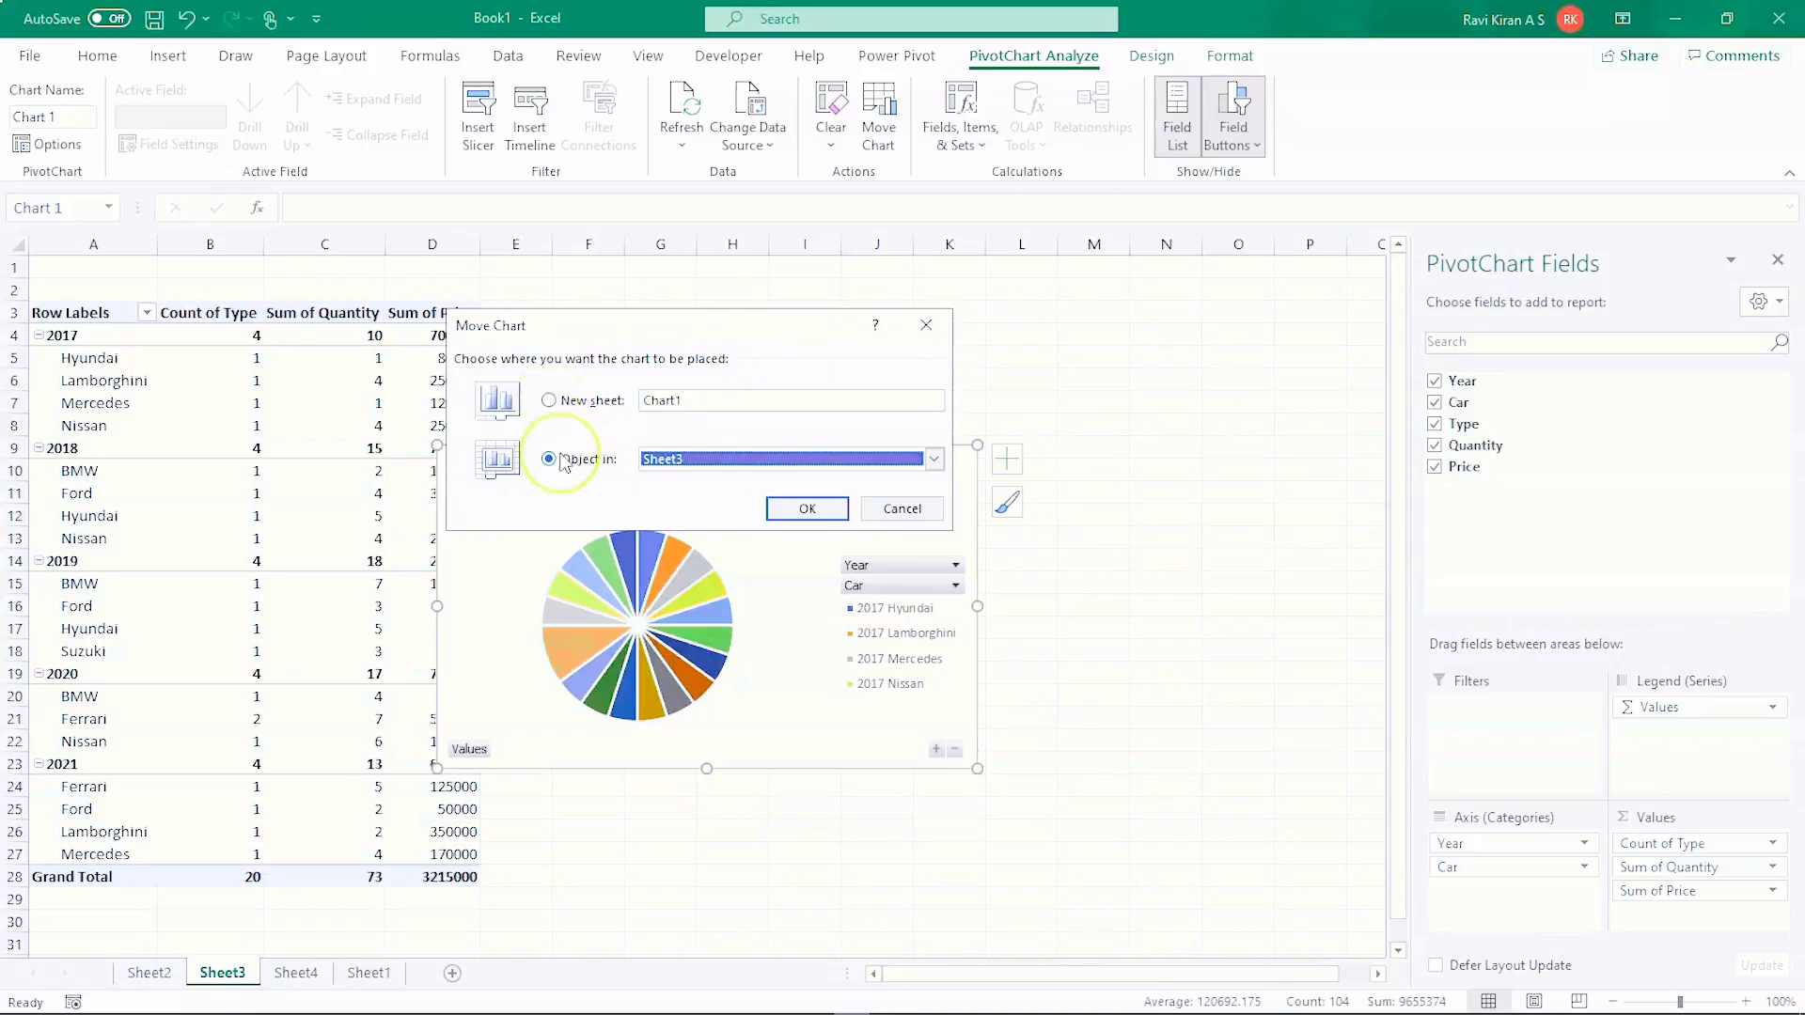
left_click(933, 458)
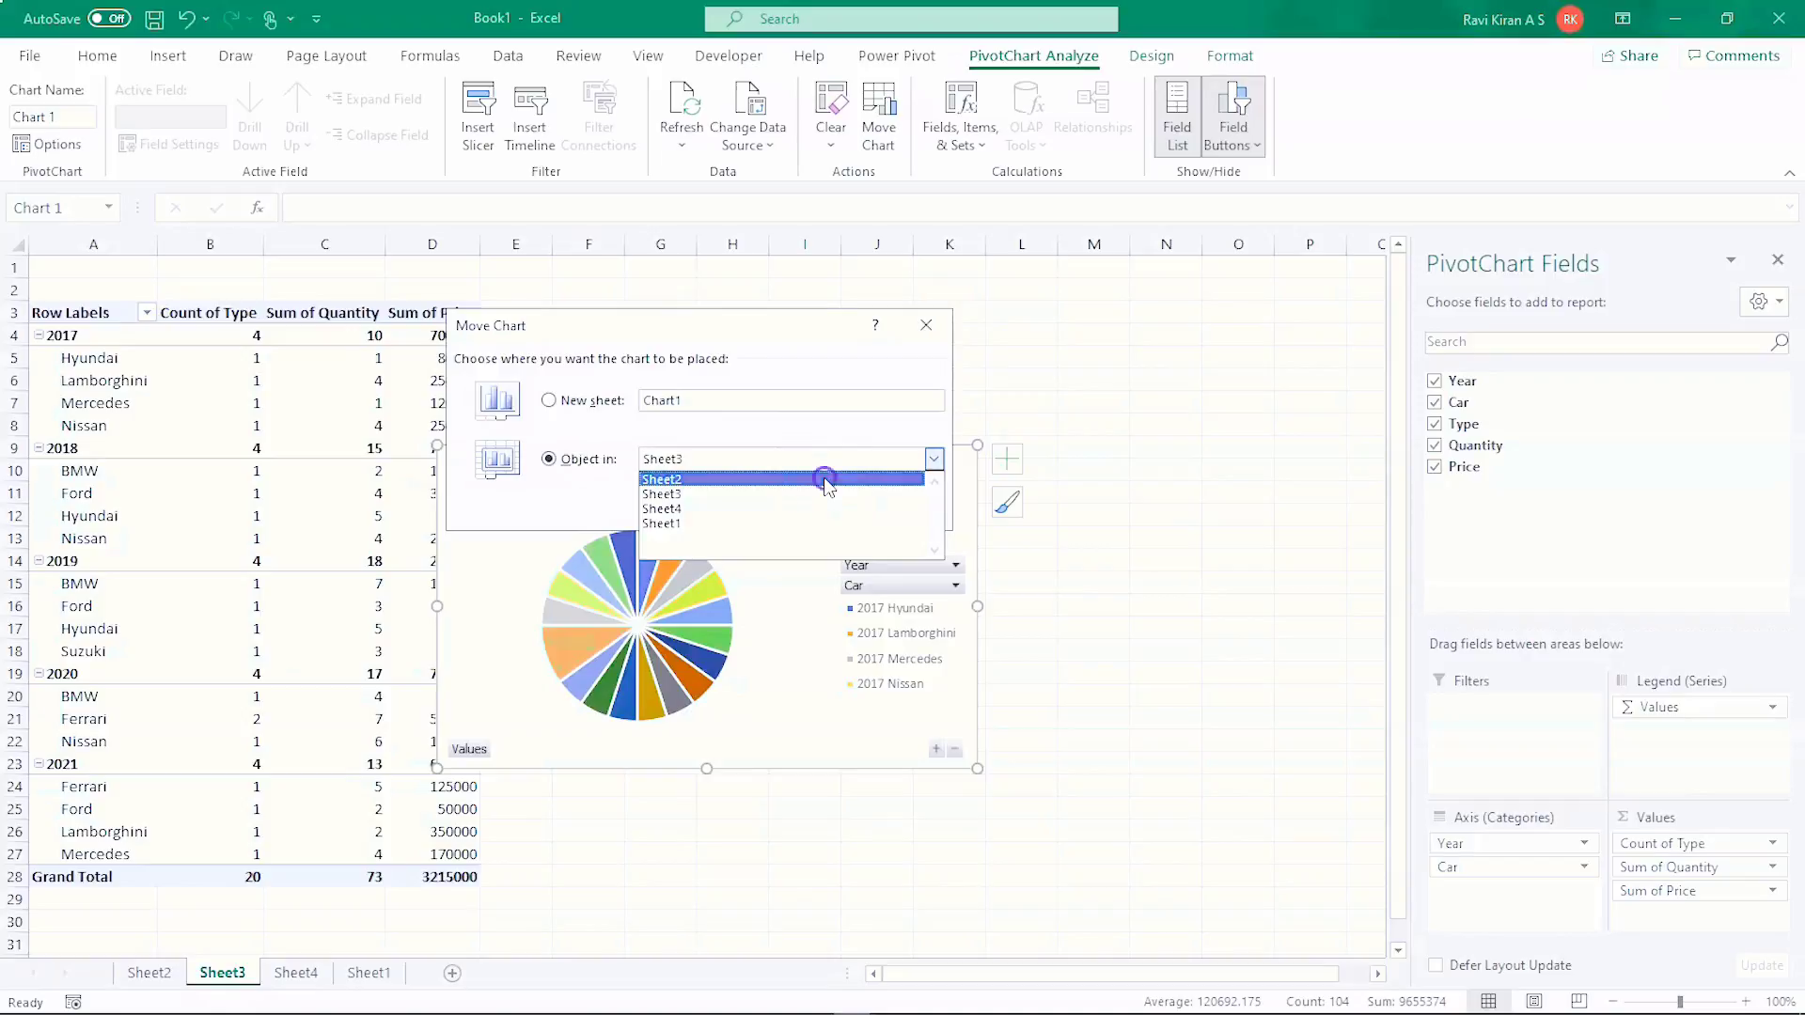
left_click(818, 478)
left_click(805, 509)
left_click(697, 548)
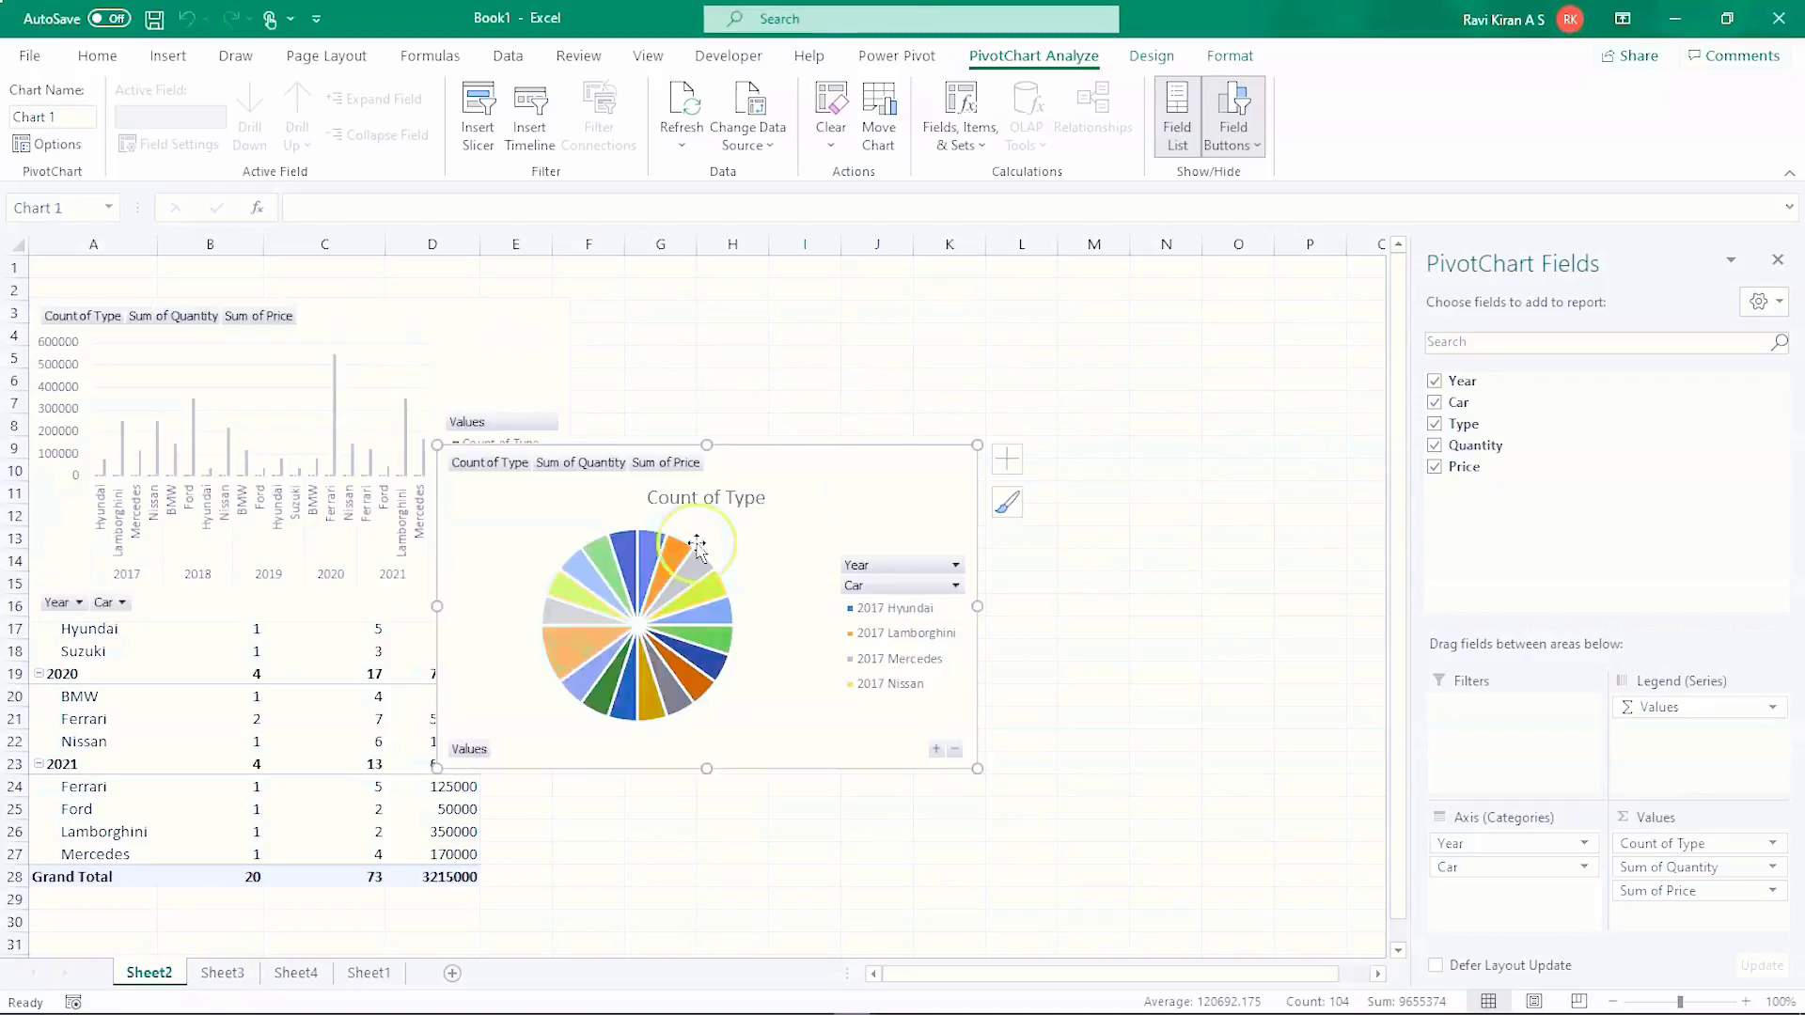
left_click_drag(697, 548, 943, 313)
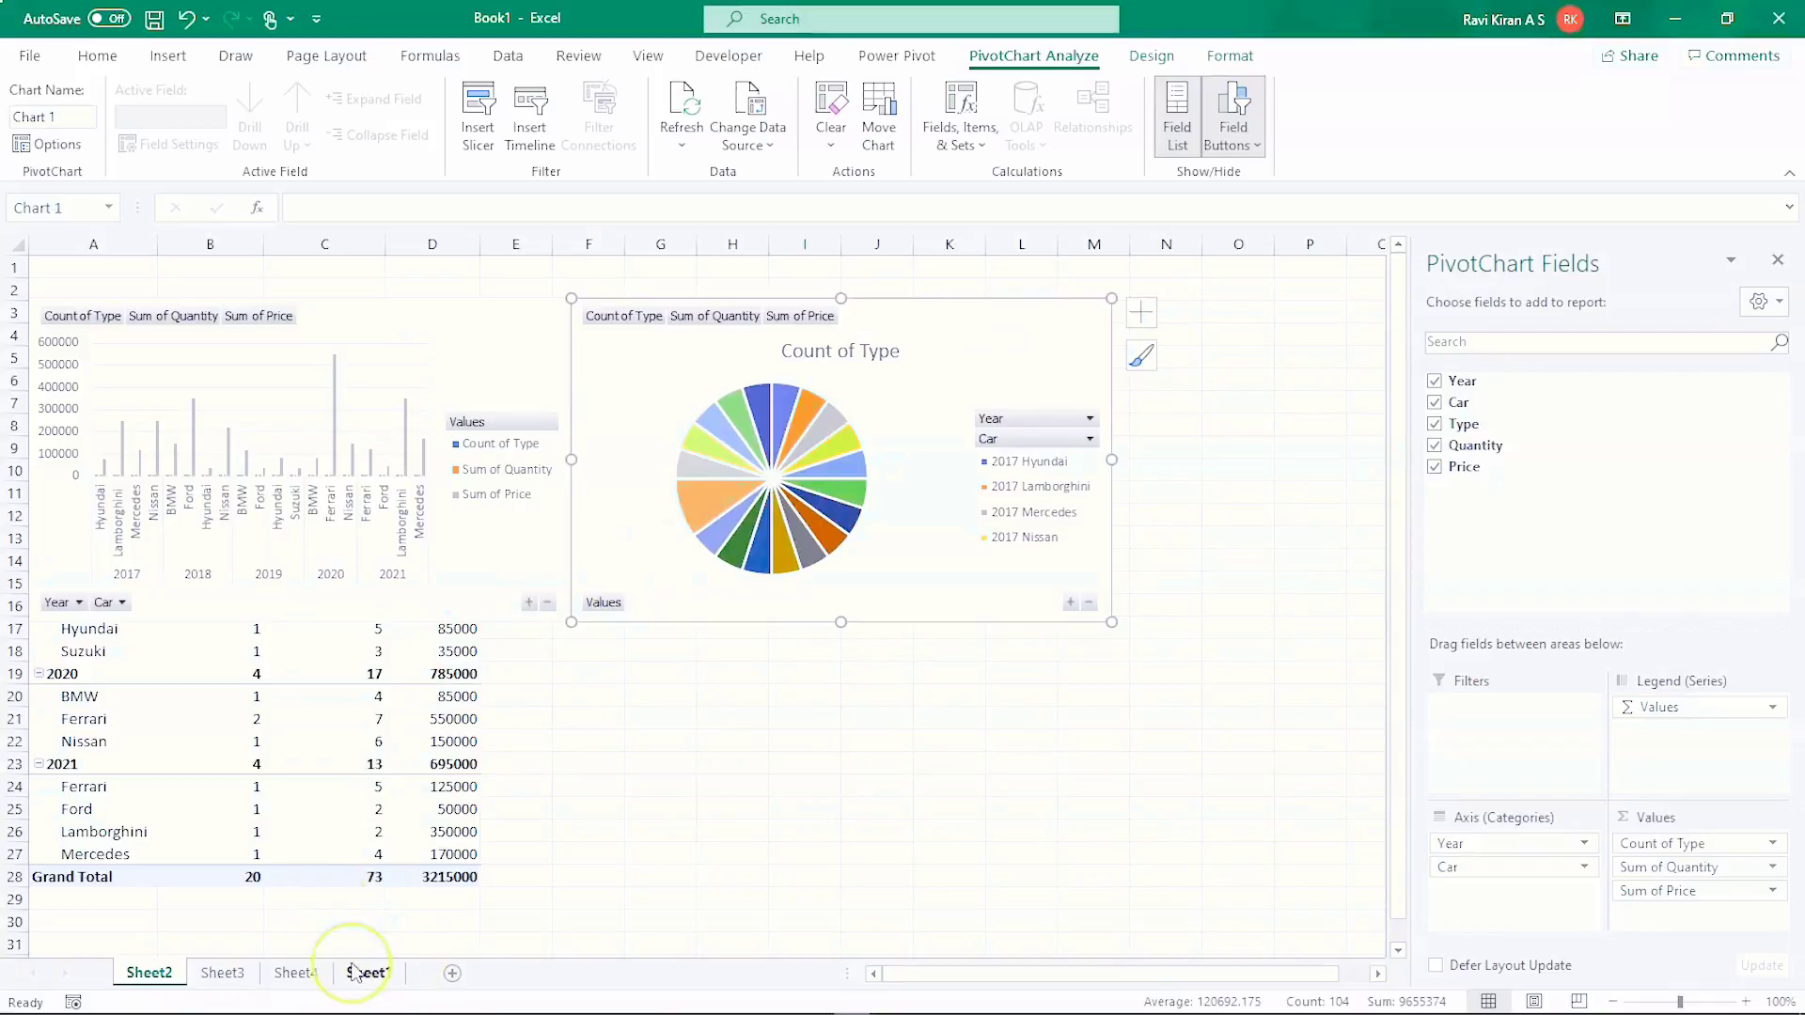
- Move the bar PivotChart from Sheet4 into Sheet2 and place it directly below the column chart
left_click(294, 974)
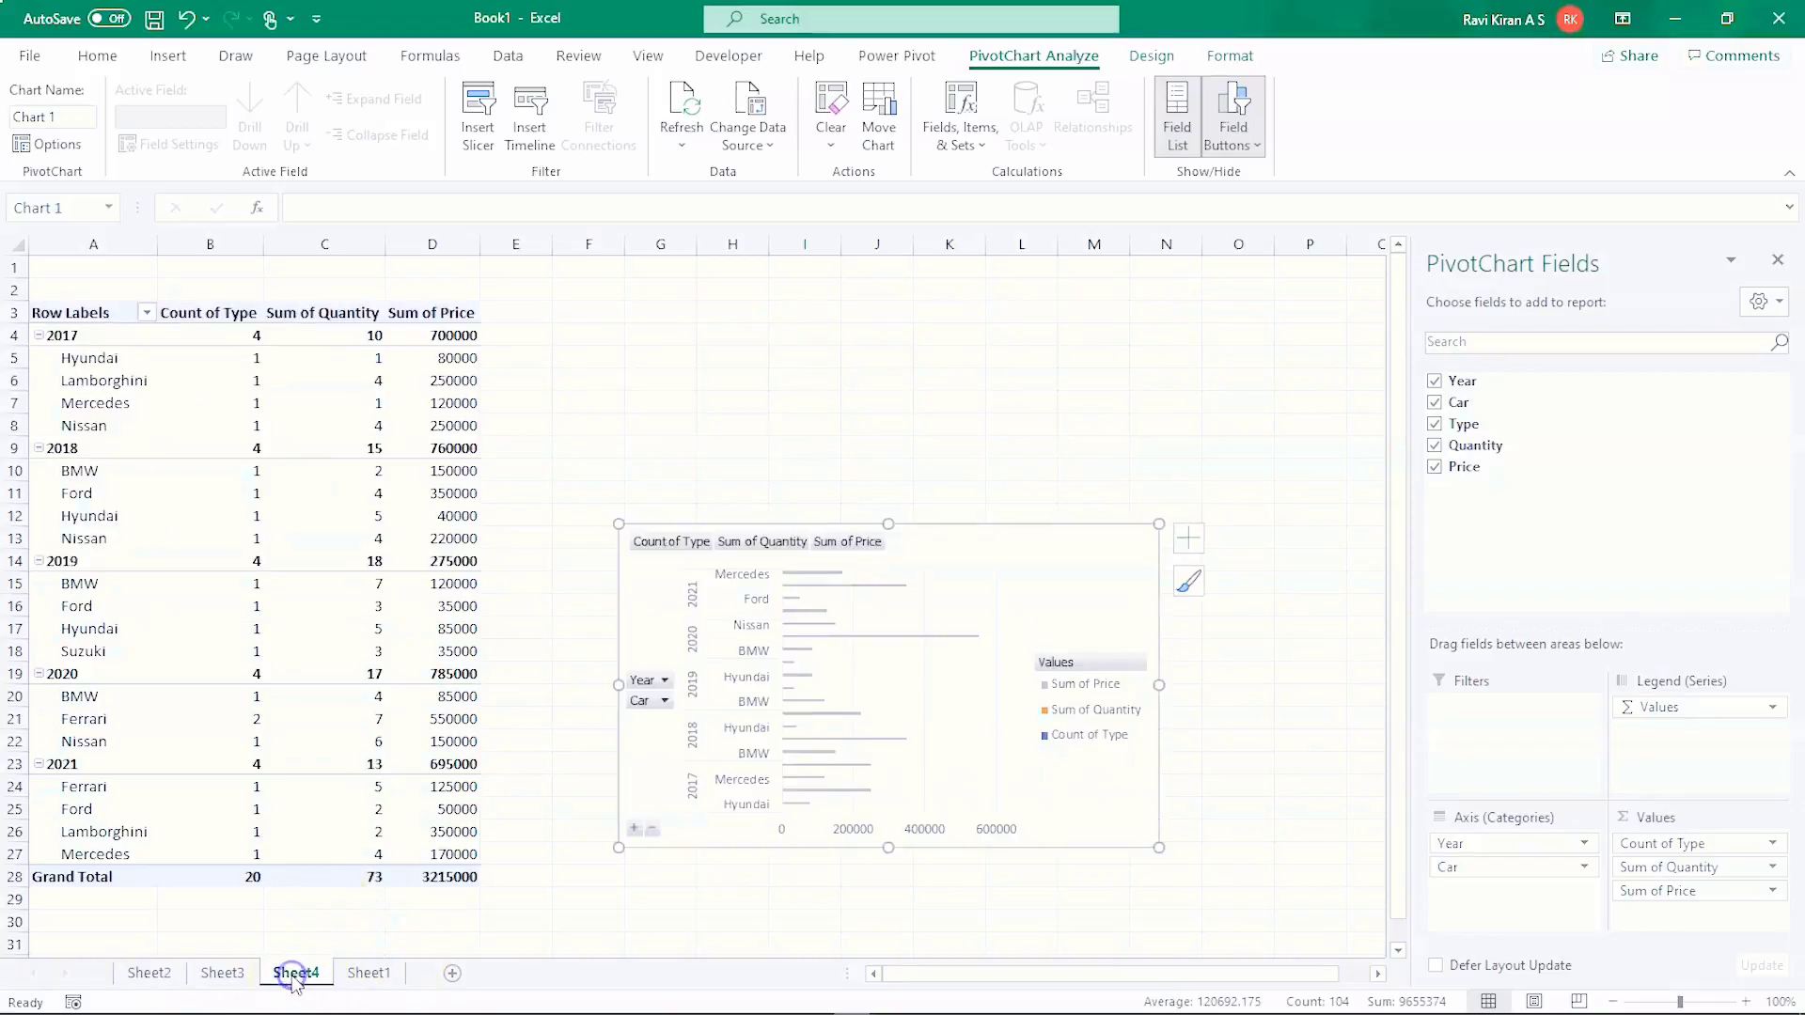
left_click(978, 591)
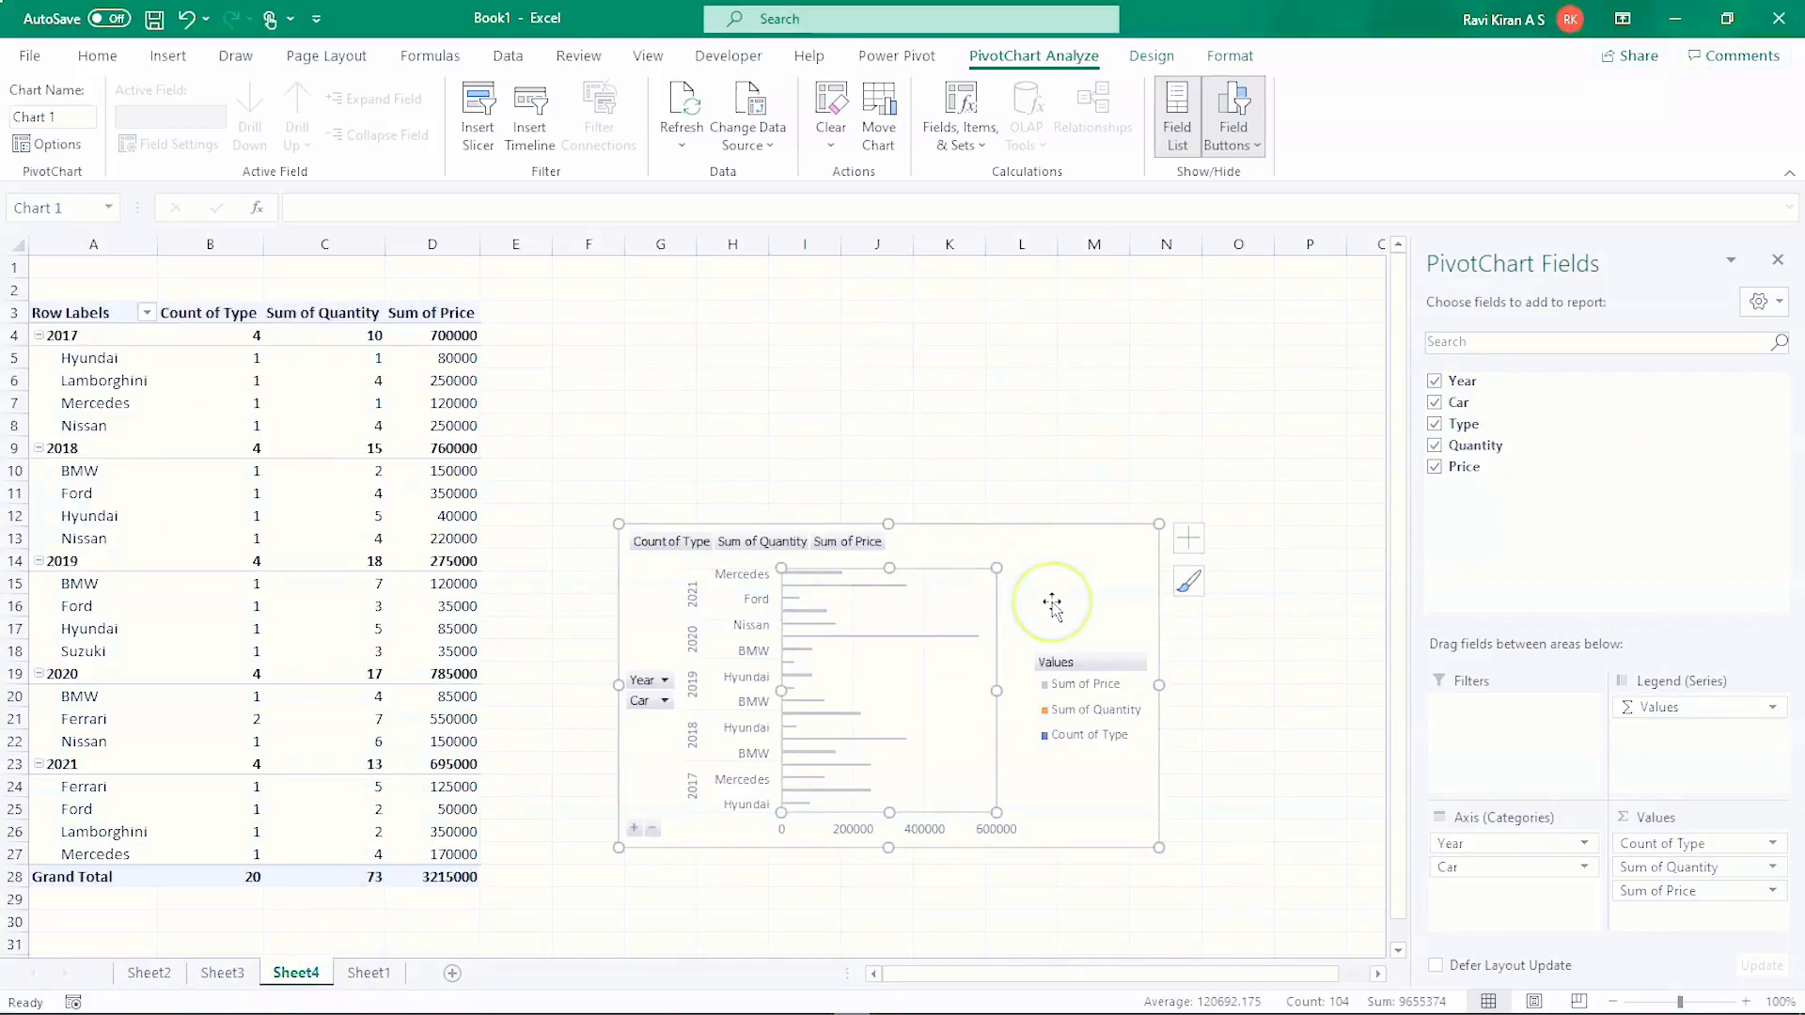
left_click(1067, 542)
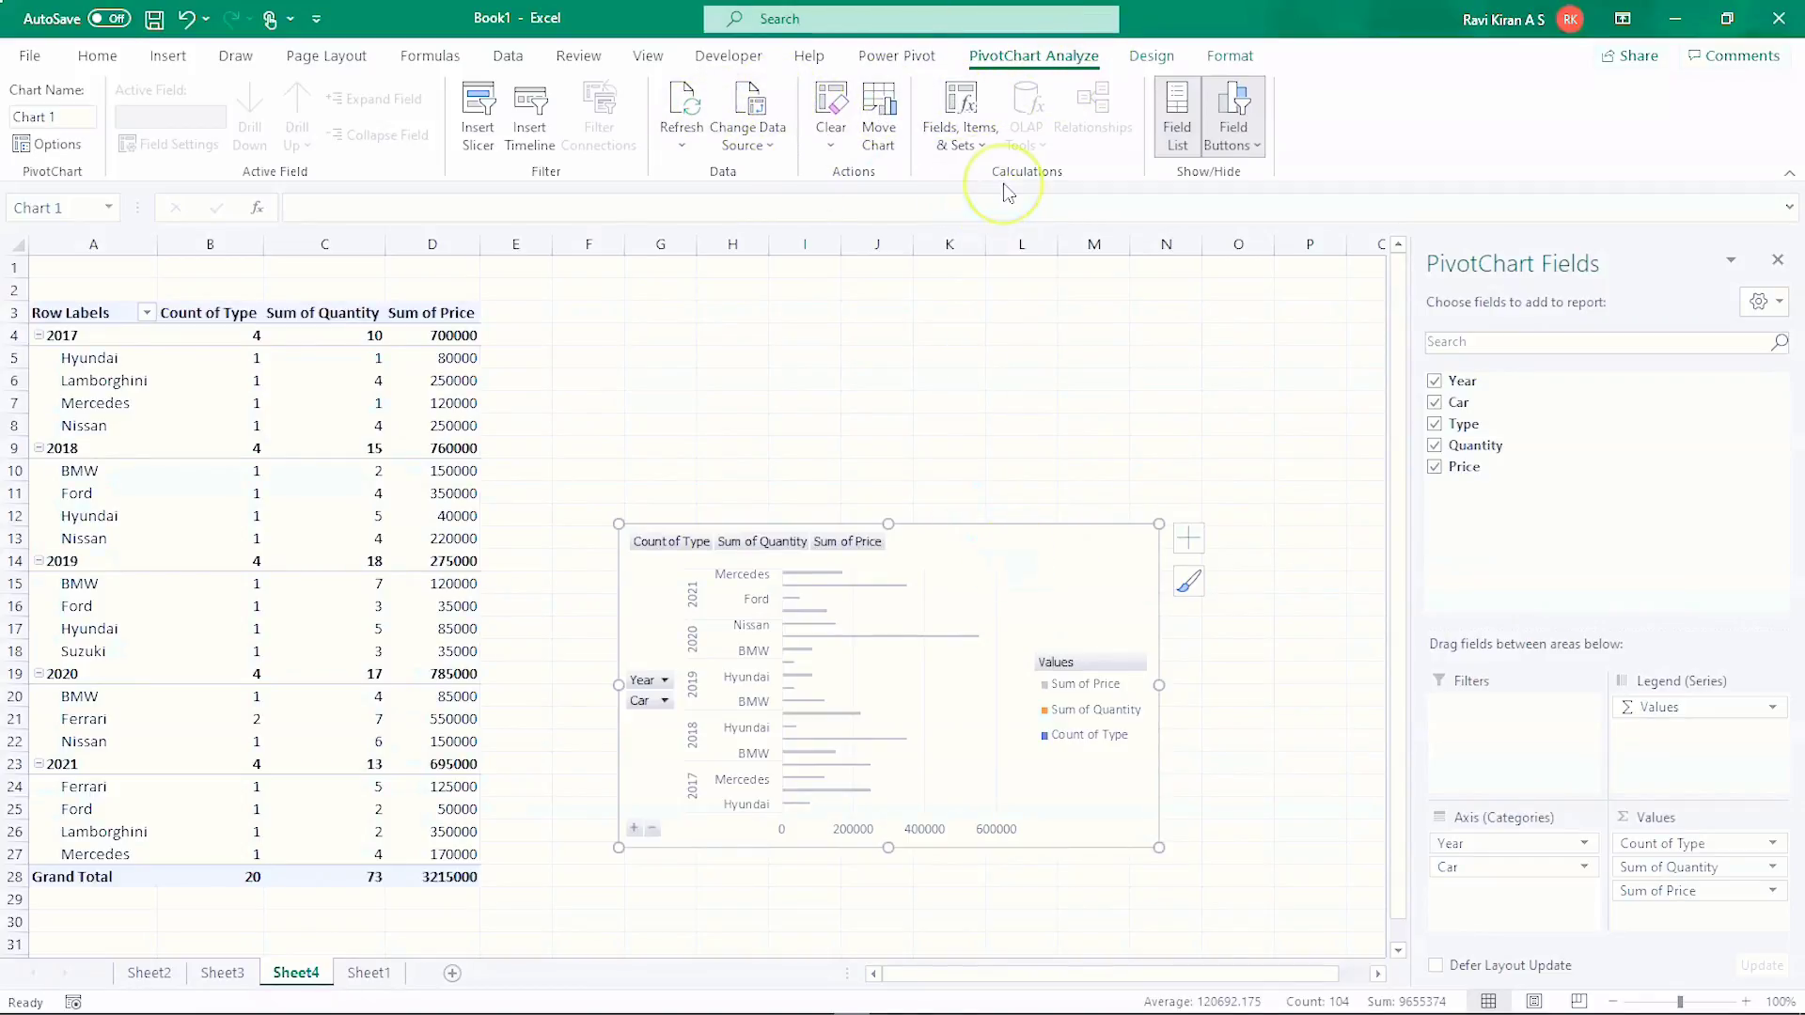
left_click(877, 127)
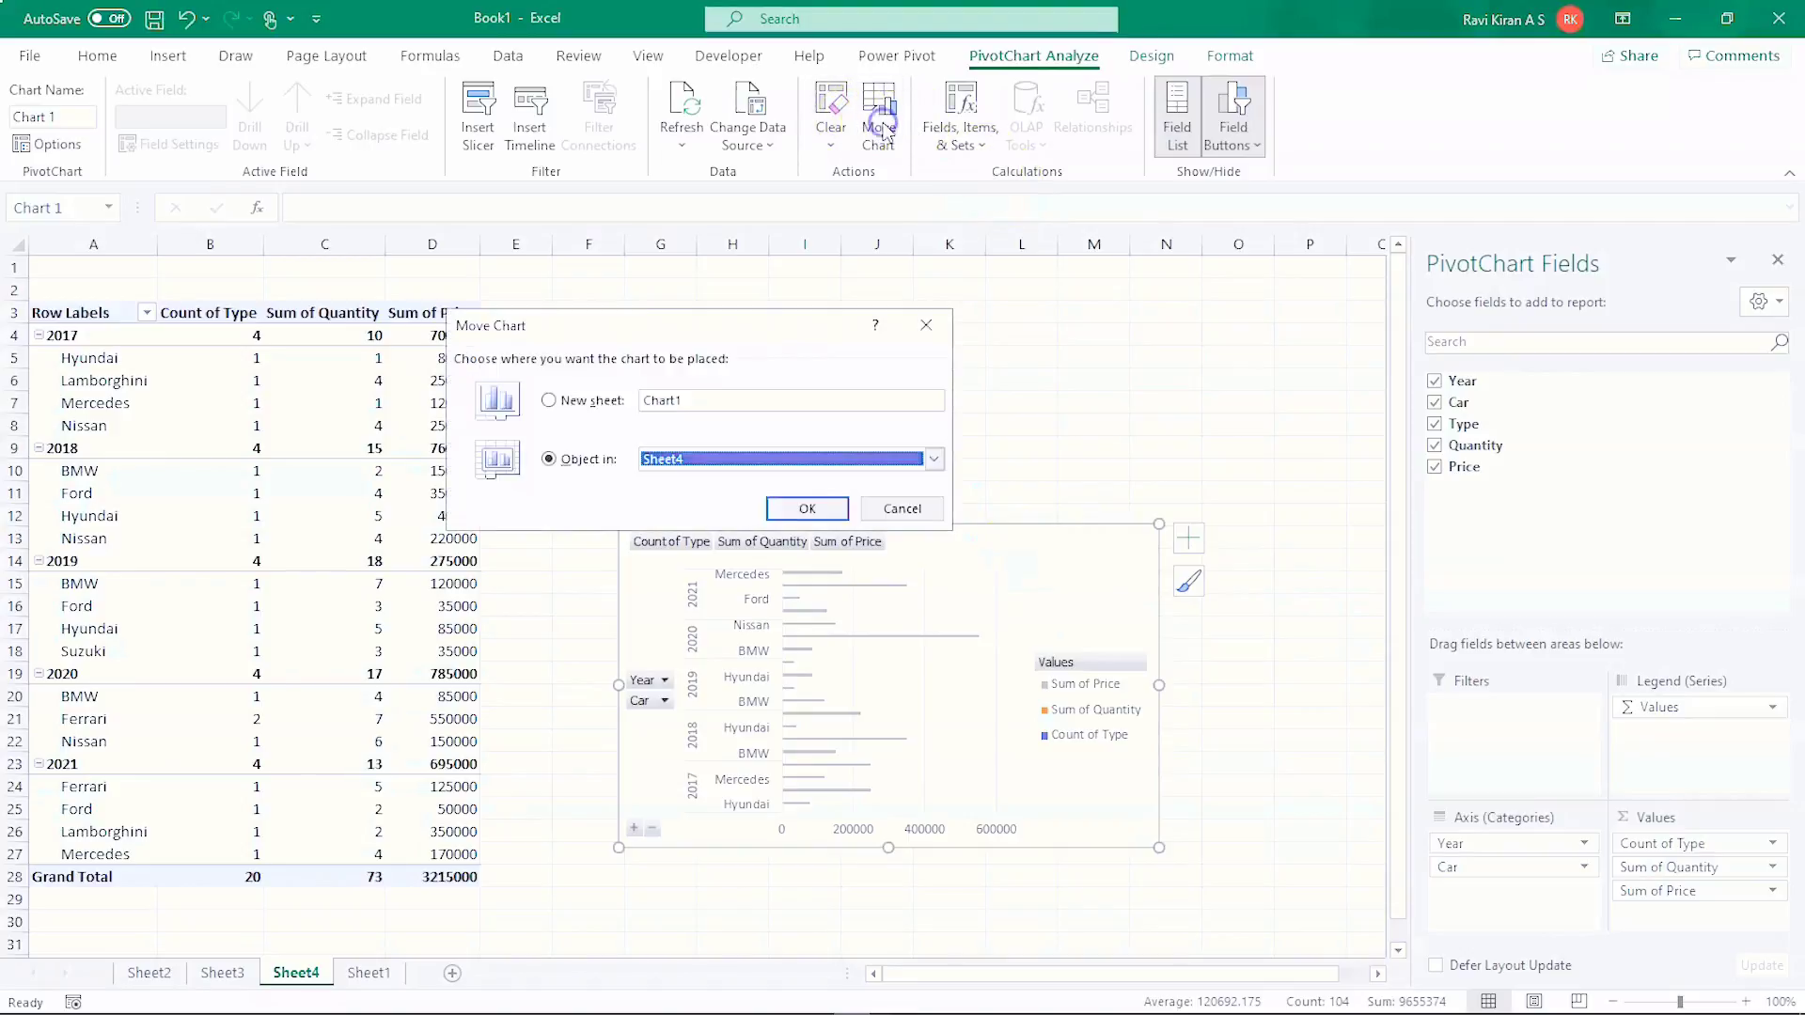
left_click(832, 457)
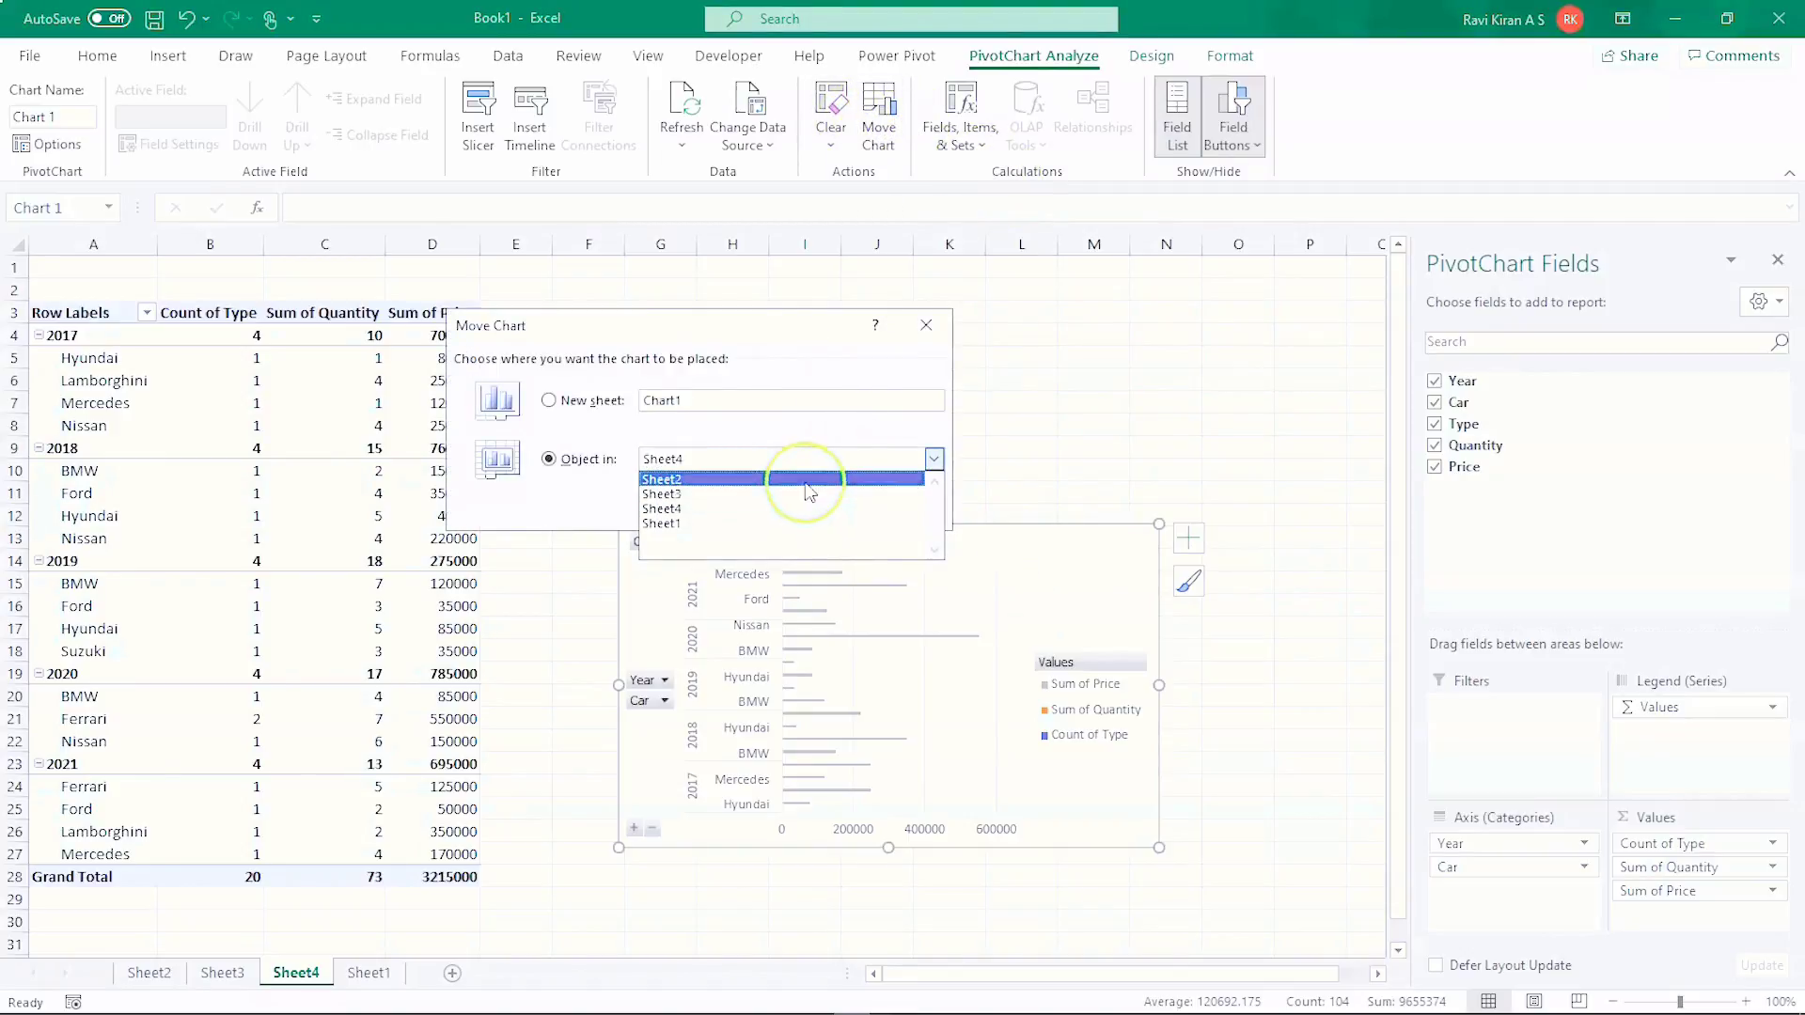
left_click(806, 480)
left_click(812, 508)
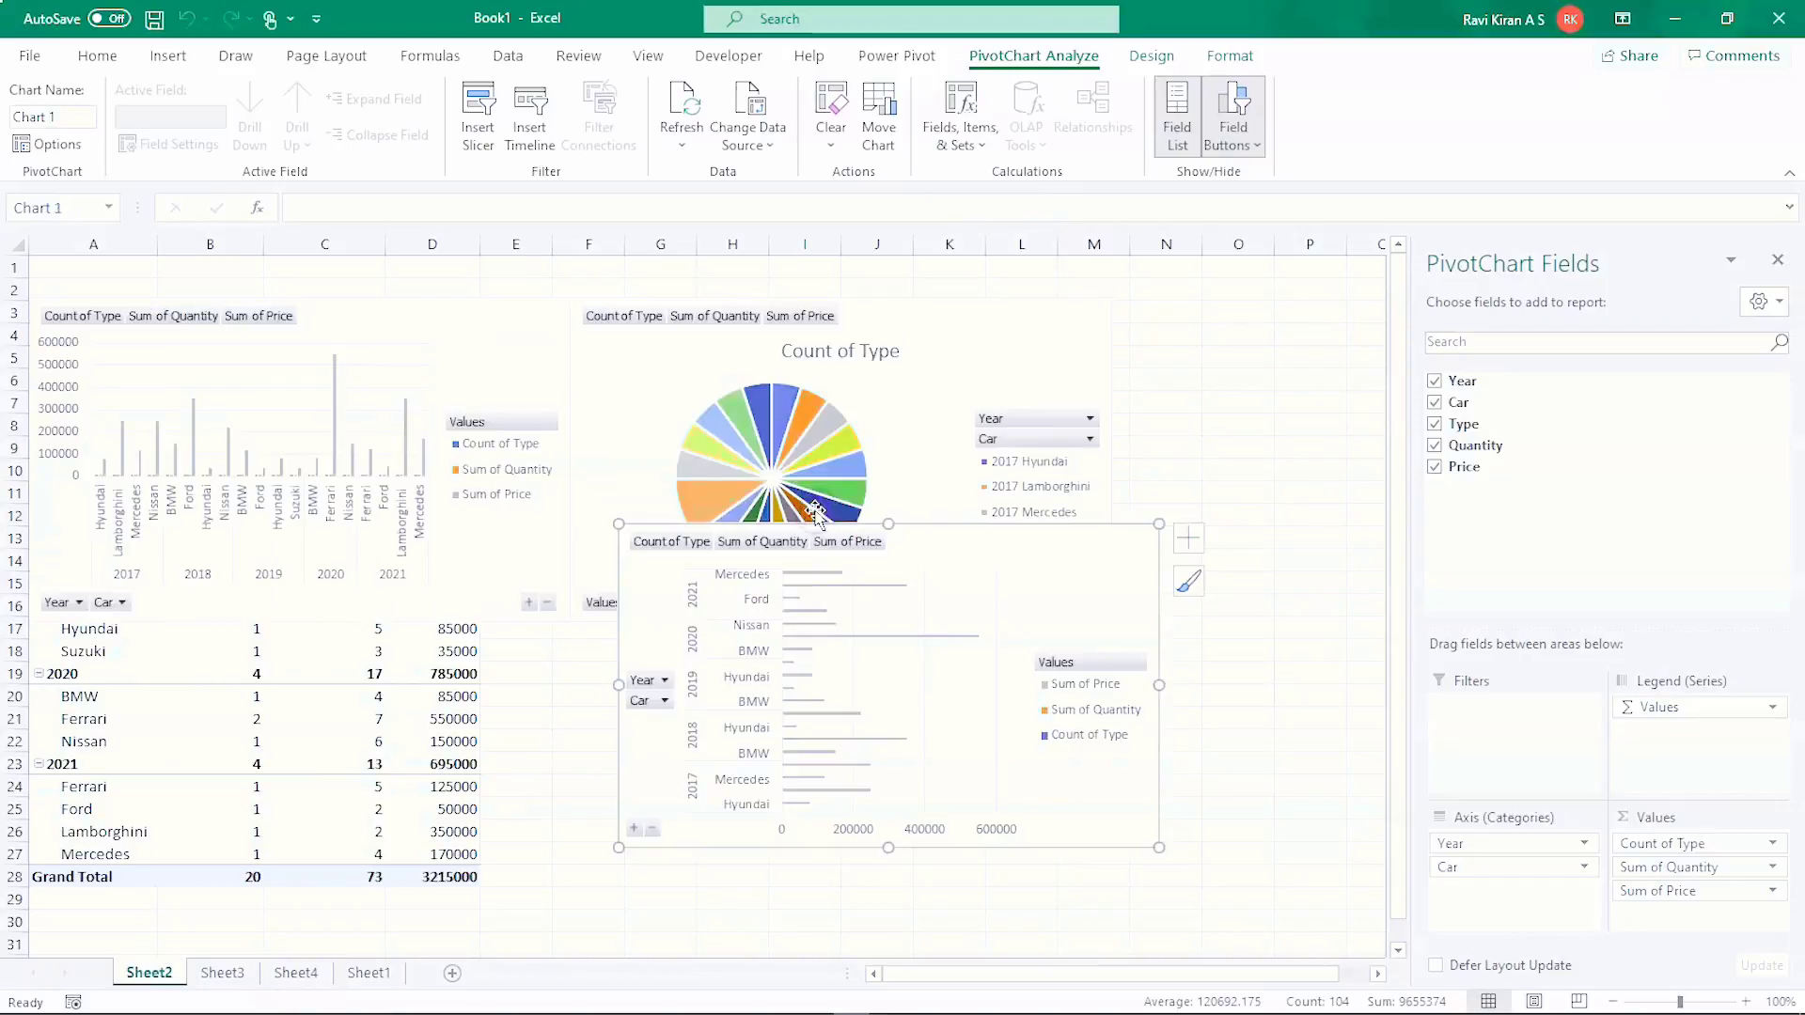
left_click_drag(1120, 551, 525, 651)
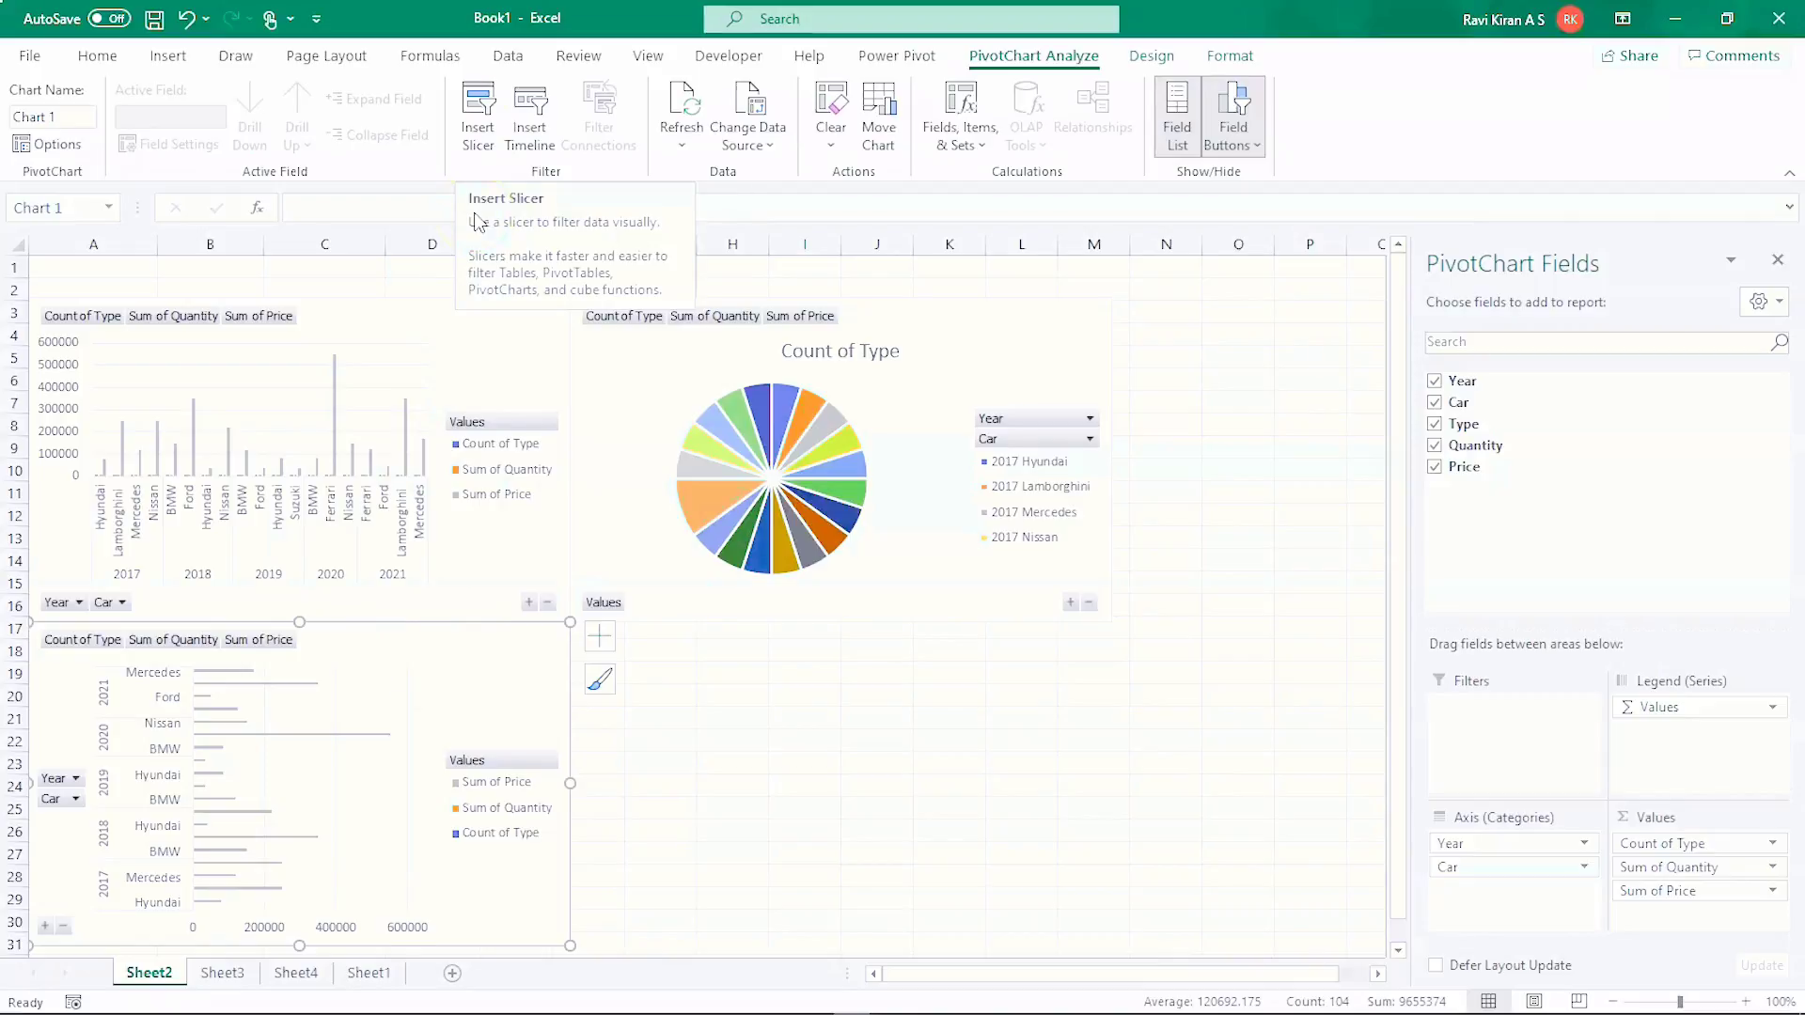
- Insert slicers for Year, Car and Type from the bar PivotChart
left_click(478, 141)
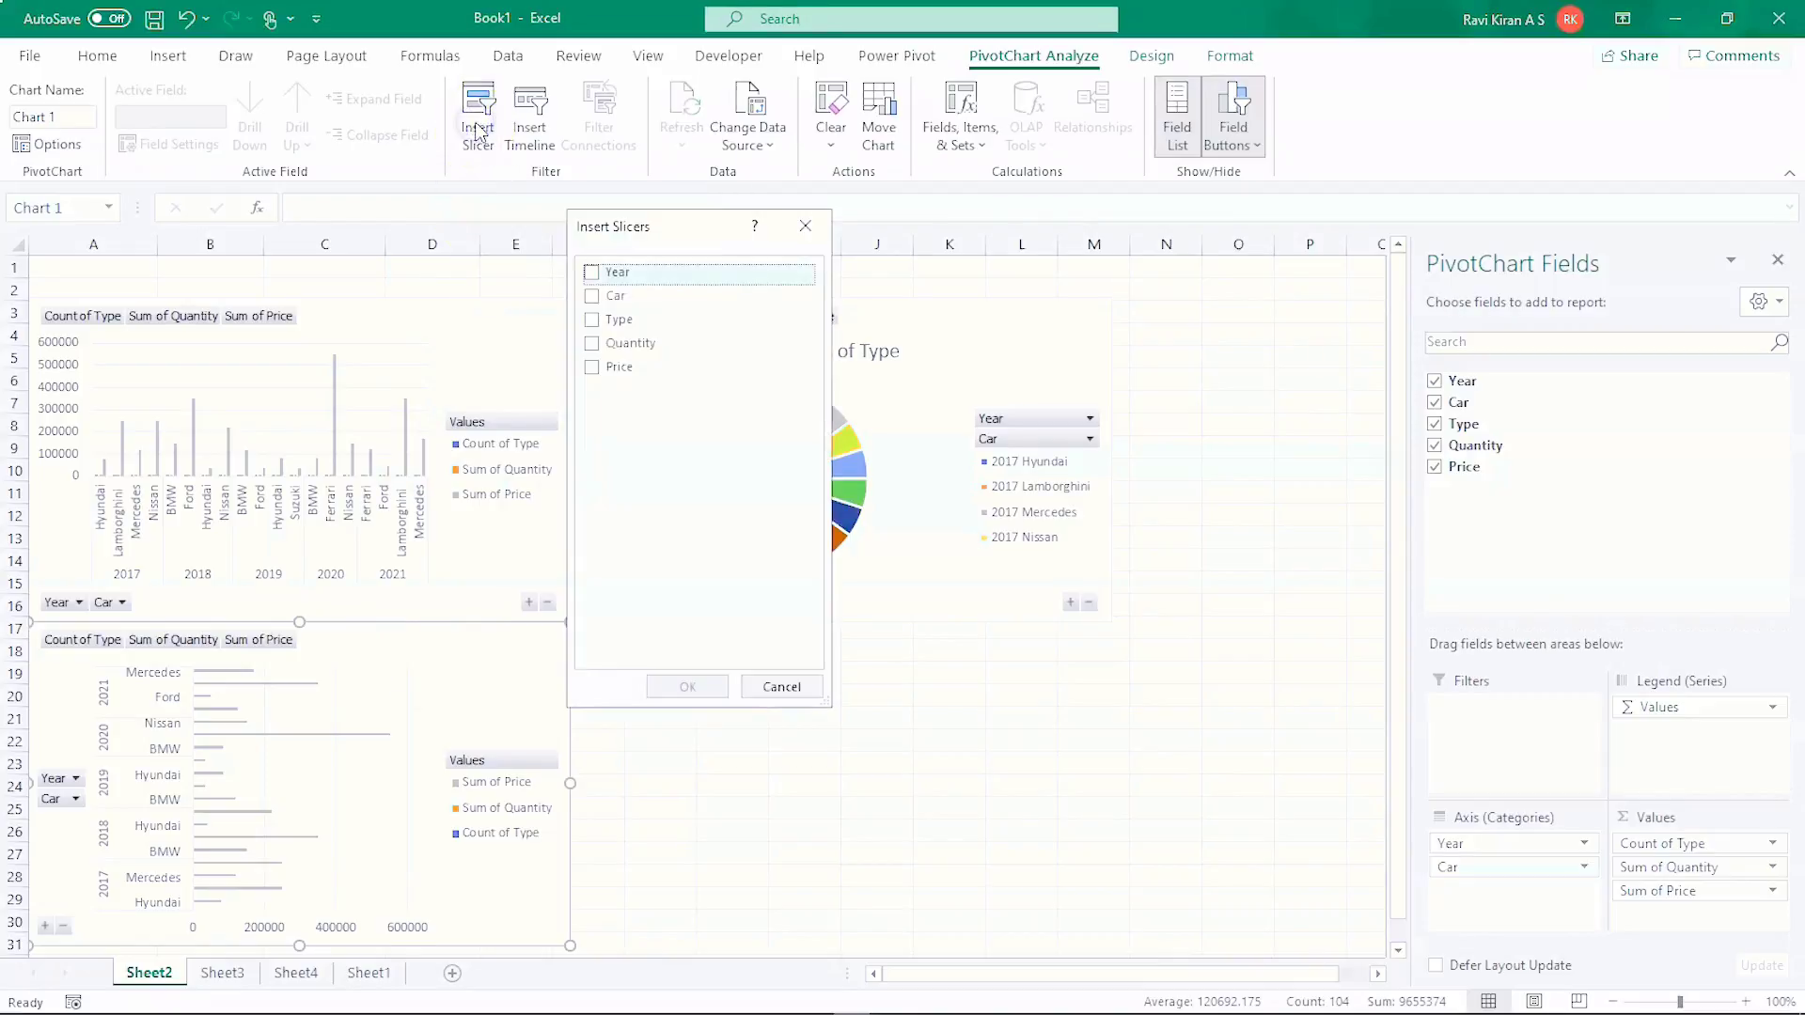
left_click(591, 276)
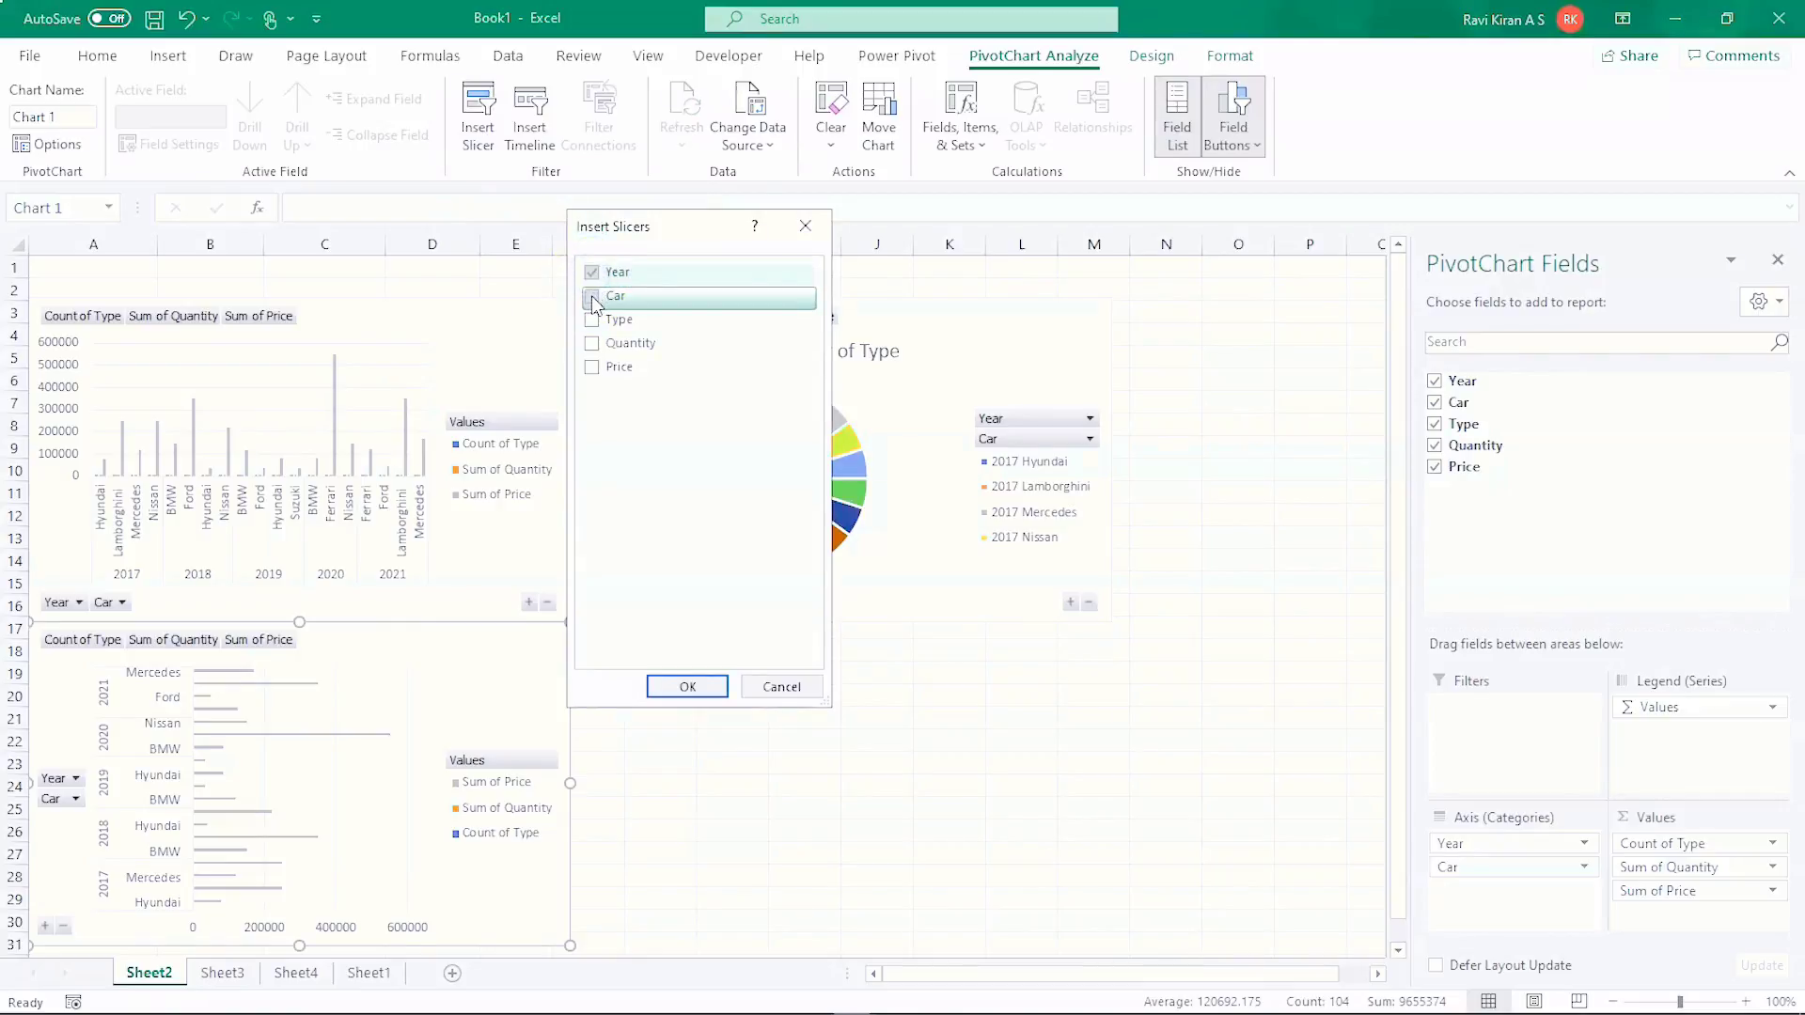
left_click(591, 298)
left_click(589, 369)
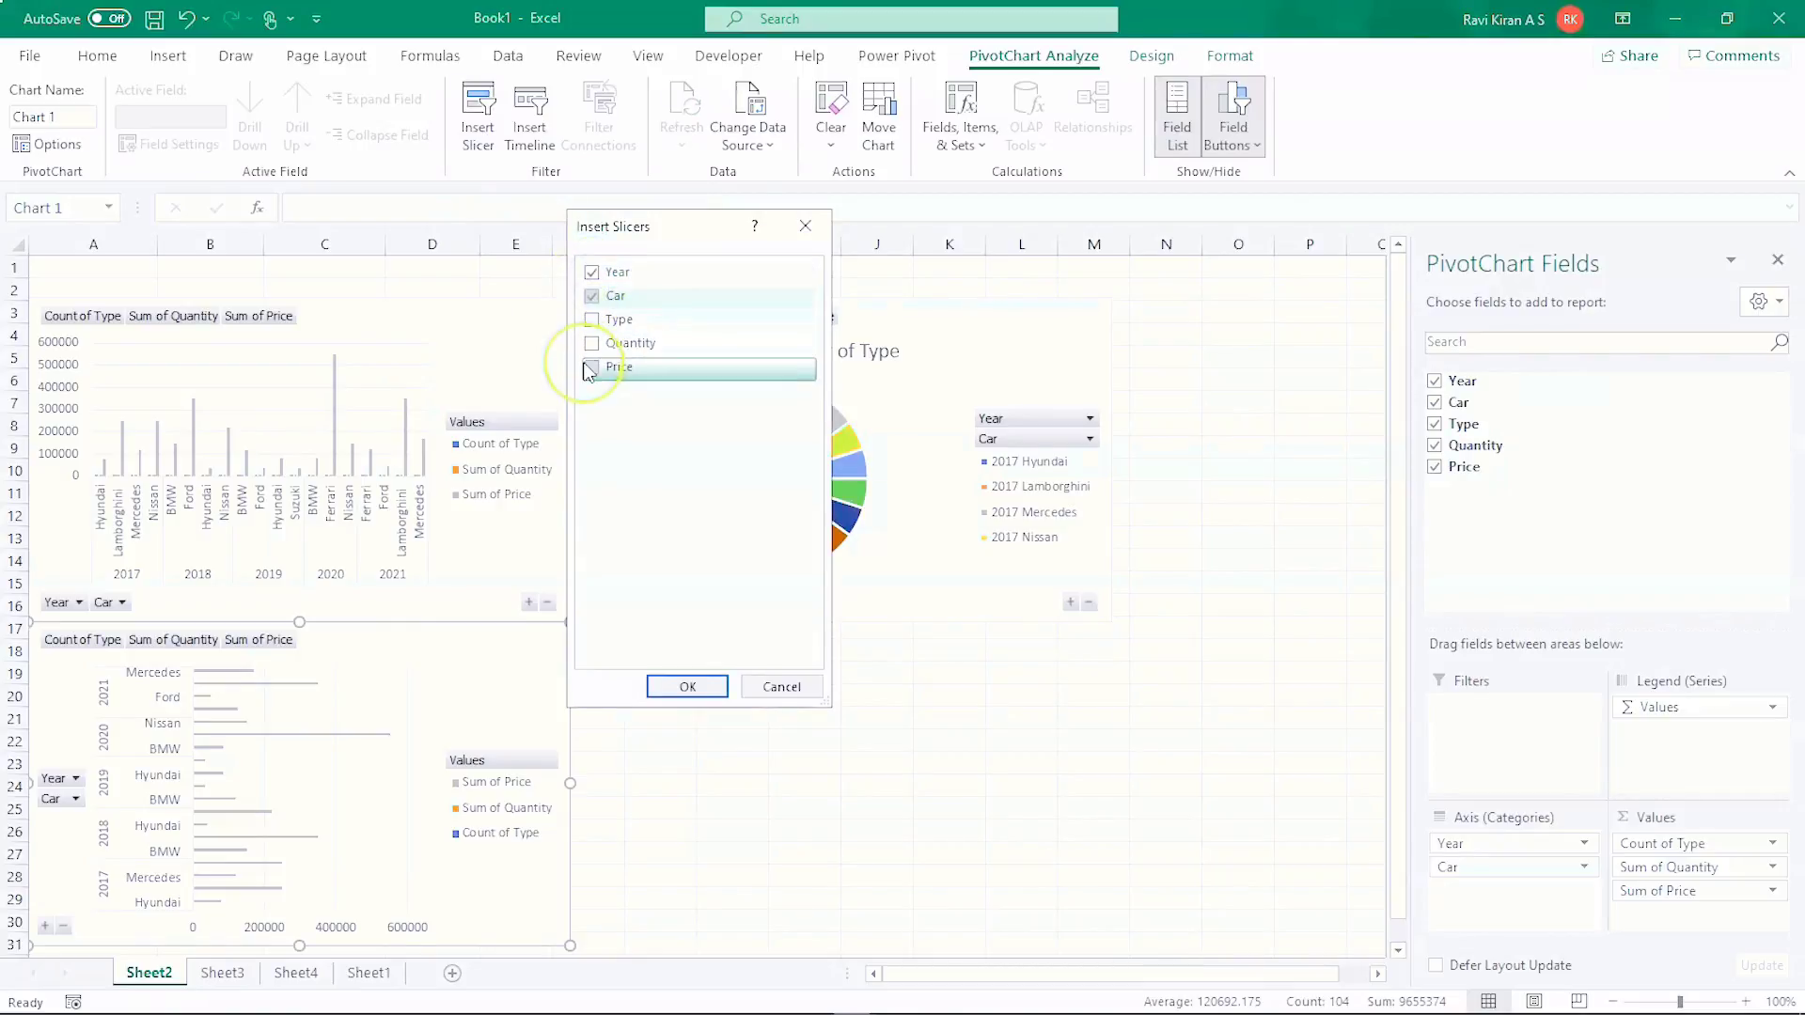
left_click(589, 324)
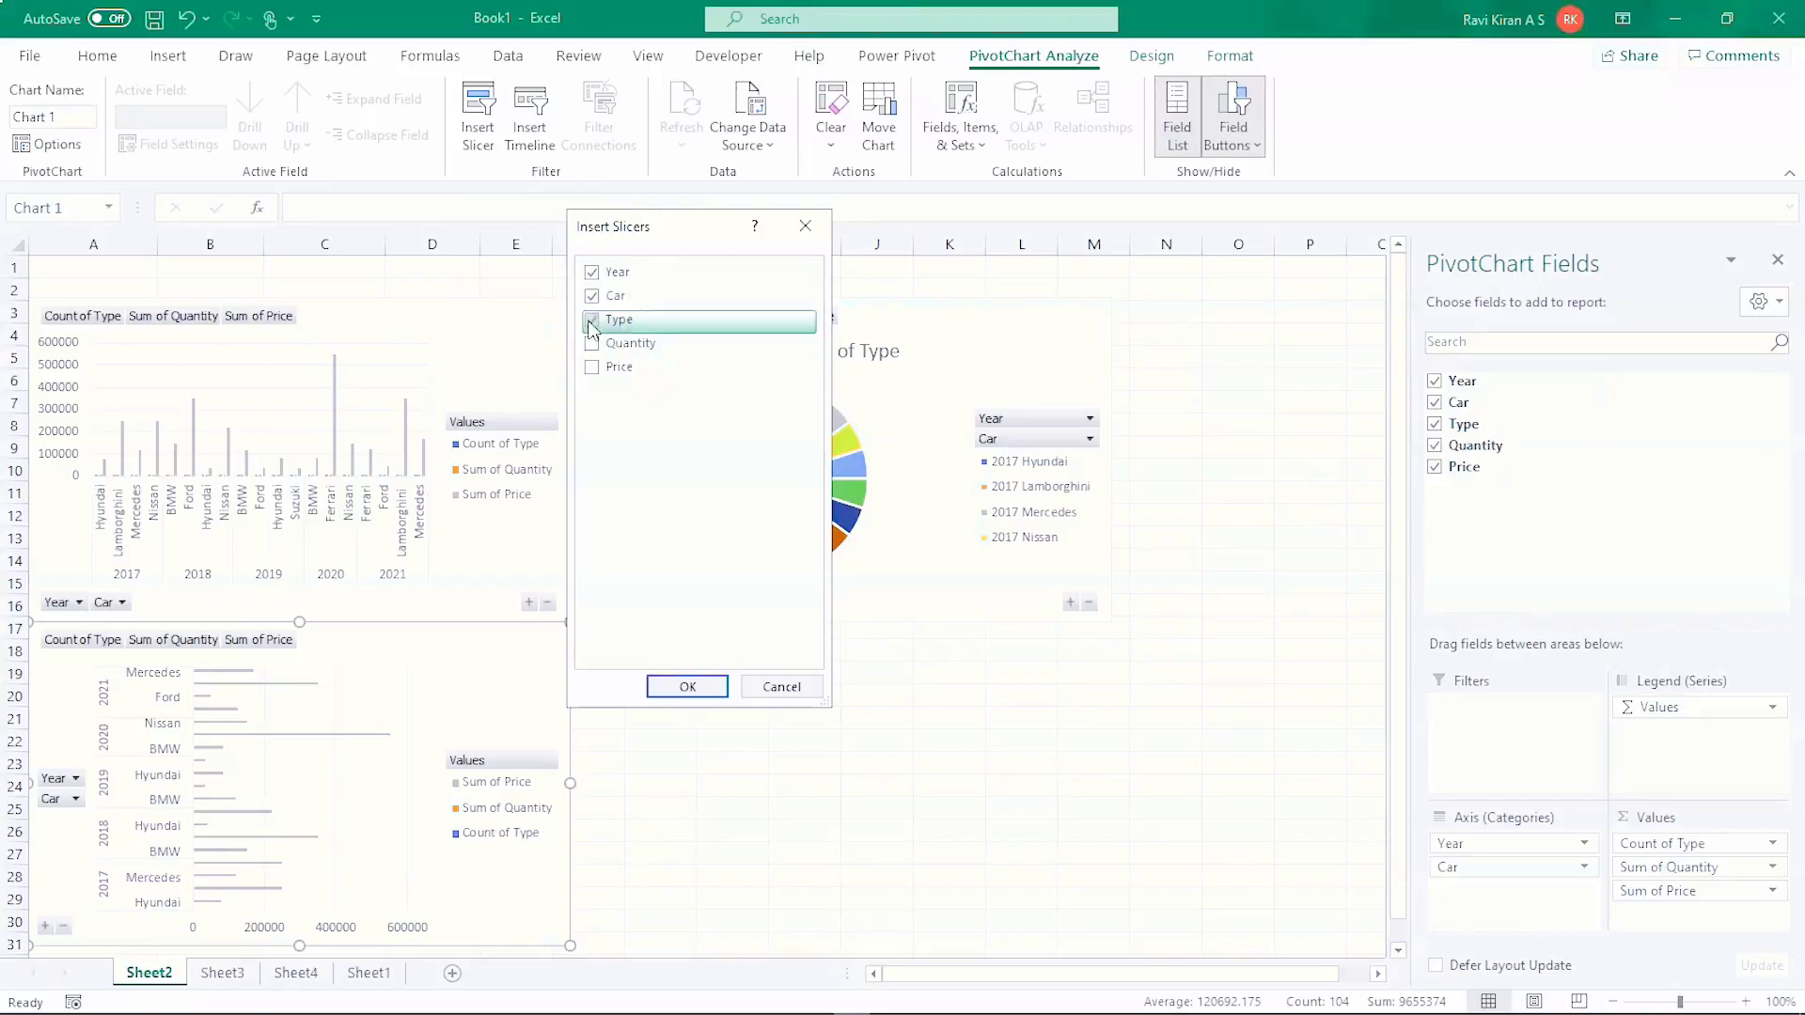
left_click(681, 687)
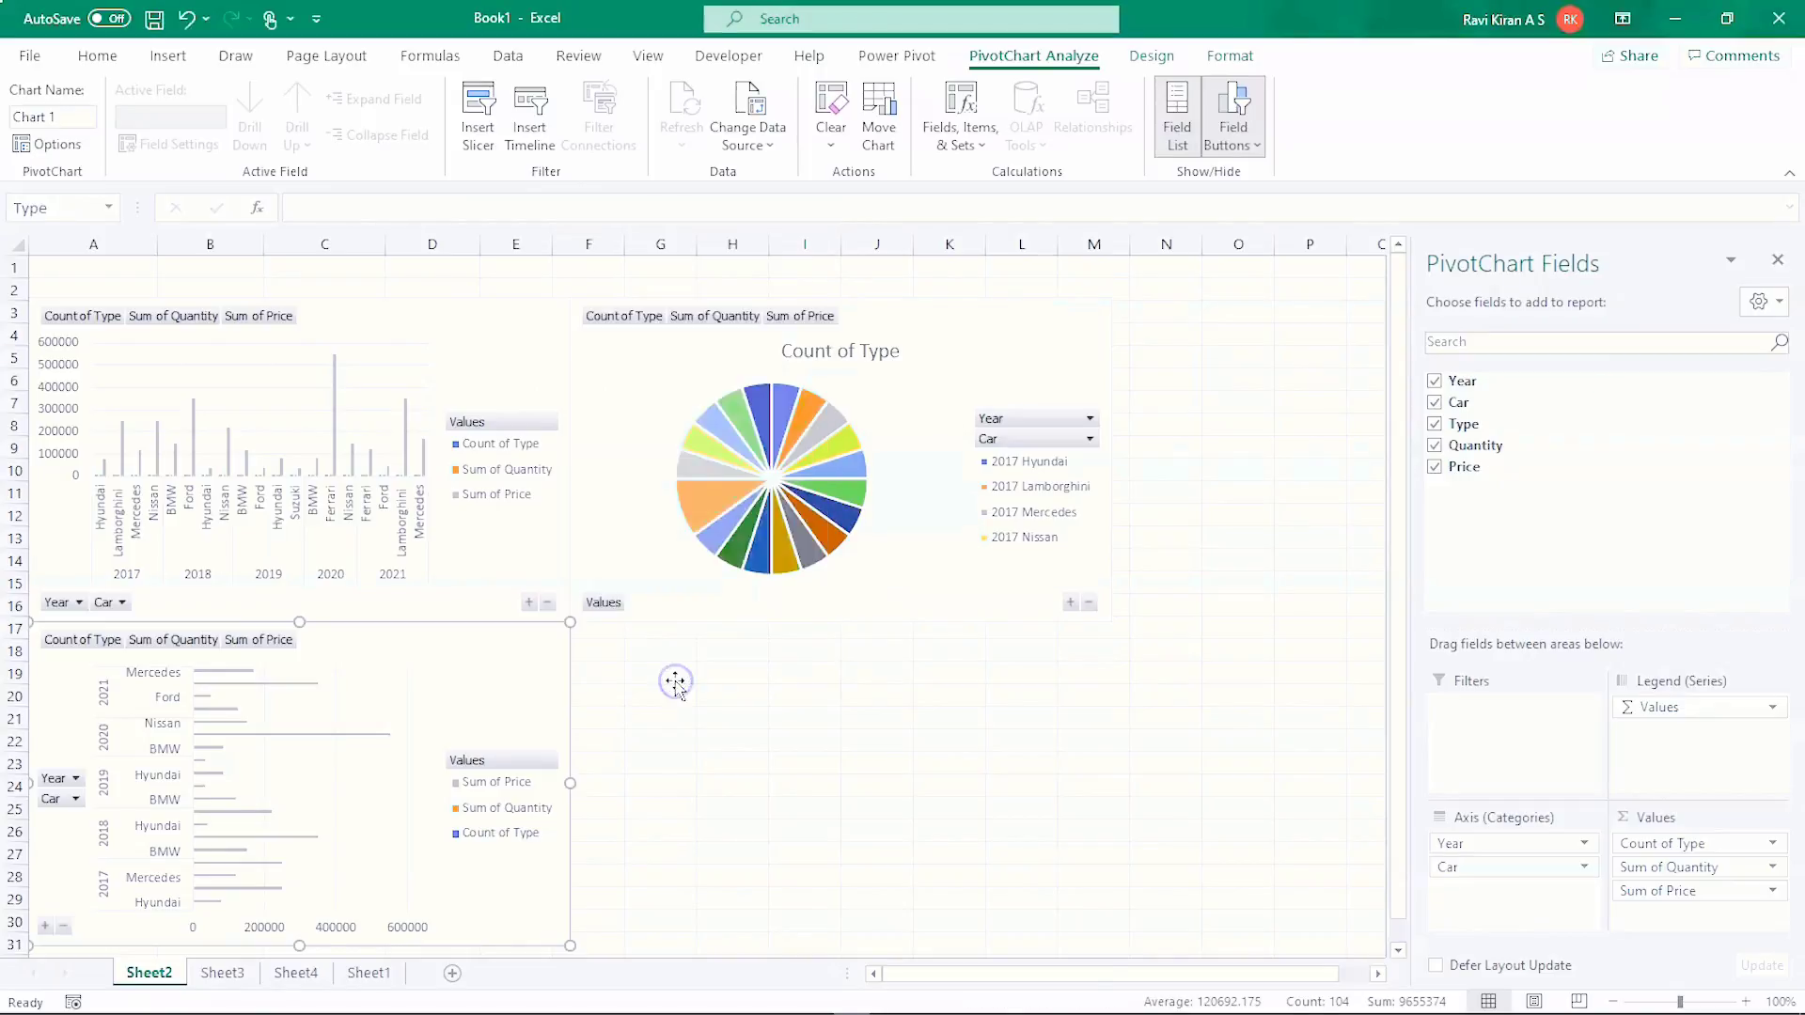
- Arrange the Car, Year and Type slicers side by side below the pie chart and widen the pie chart to span them
left_click(779, 533)
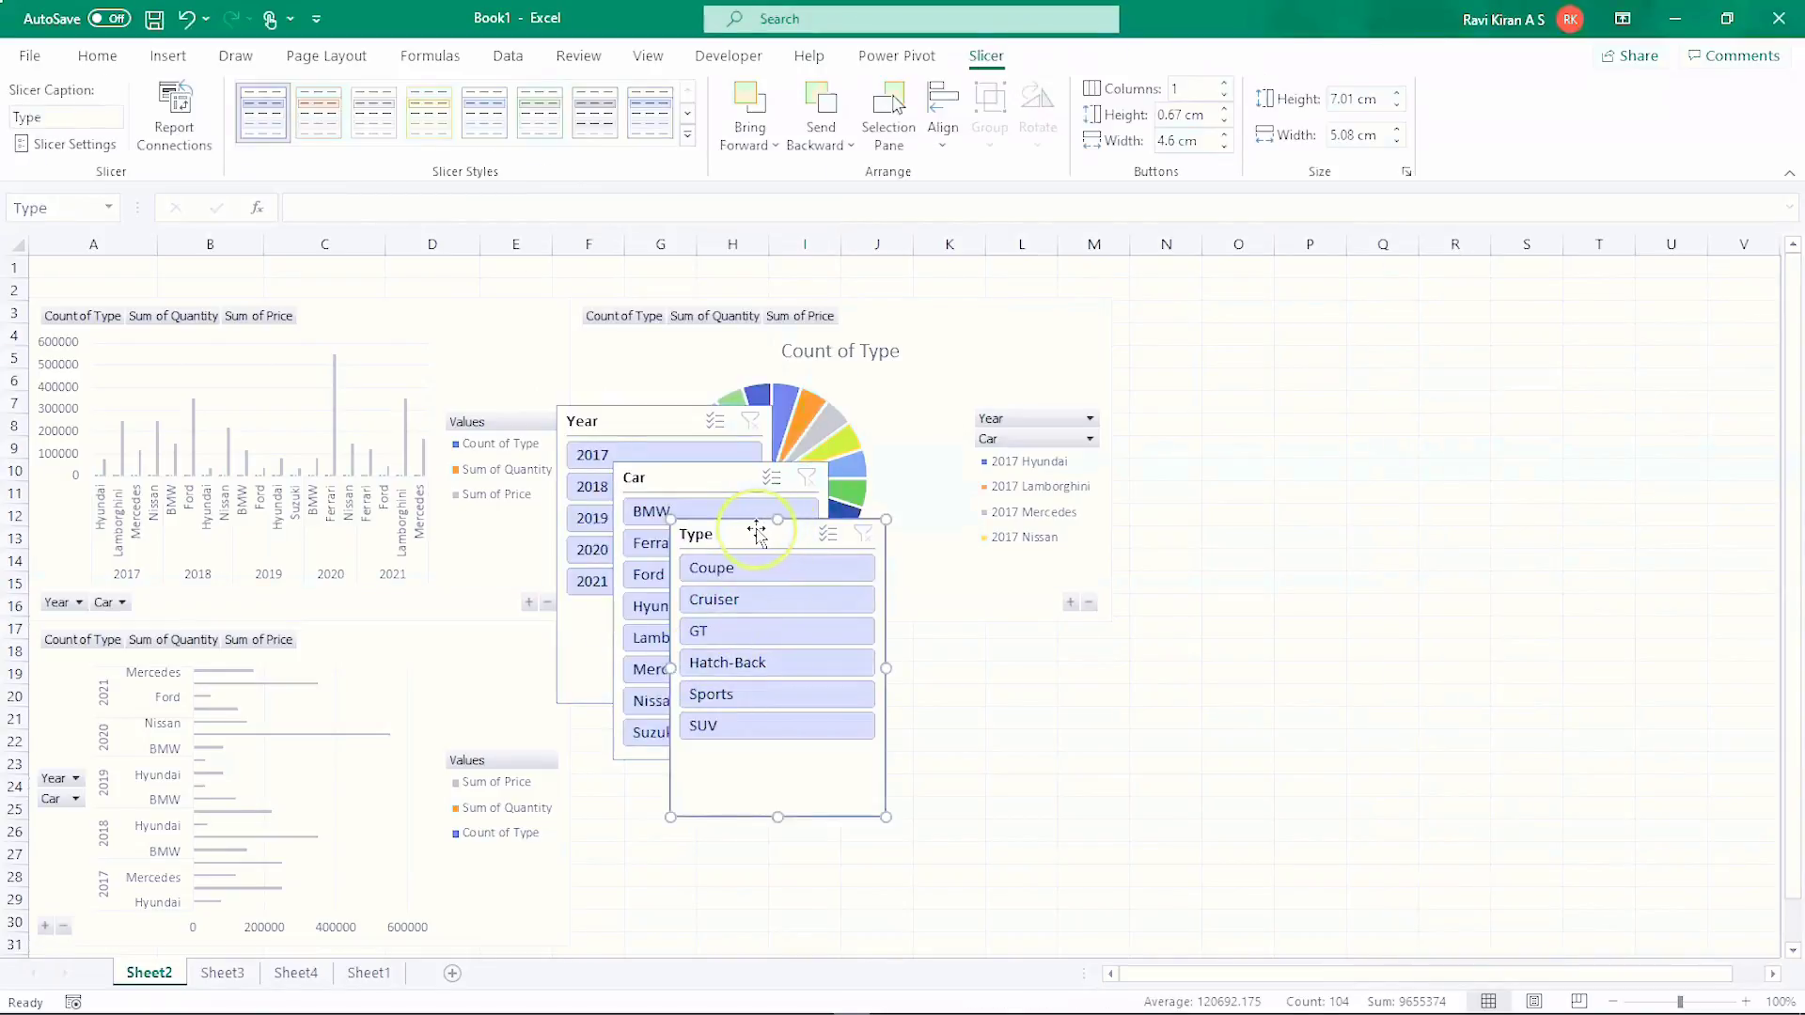
left_click_drag(756, 530, 985, 637)
left_click(779, 508)
left_click_drag(753, 475, 690, 676)
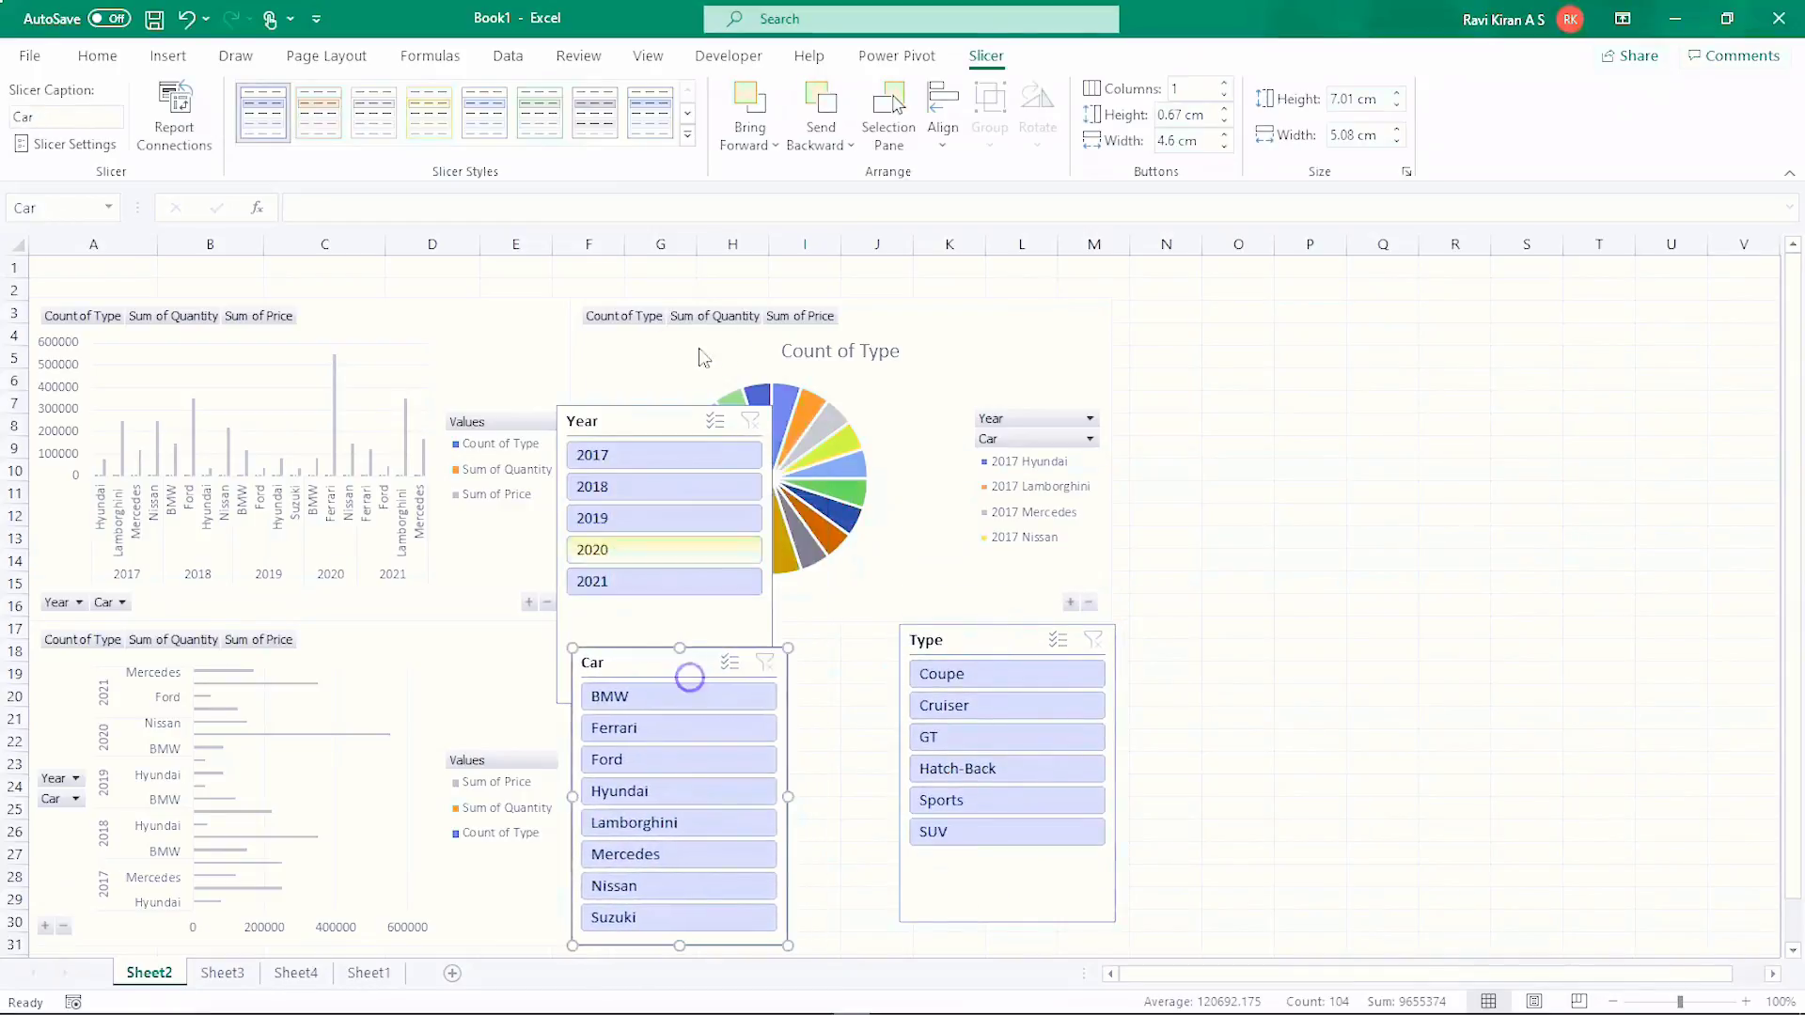
left_click_drag(689, 416, 902, 640)
mouse_move(689, 651)
left_mouse_down()
mouse_move(673, 649)
mouse_move(685, 636)
left_mouse_up()
left_click_drag(963, 643, 1077, 645)
left_click(1069, 583)
left_click_drag(1112, 461, 1229, 460)
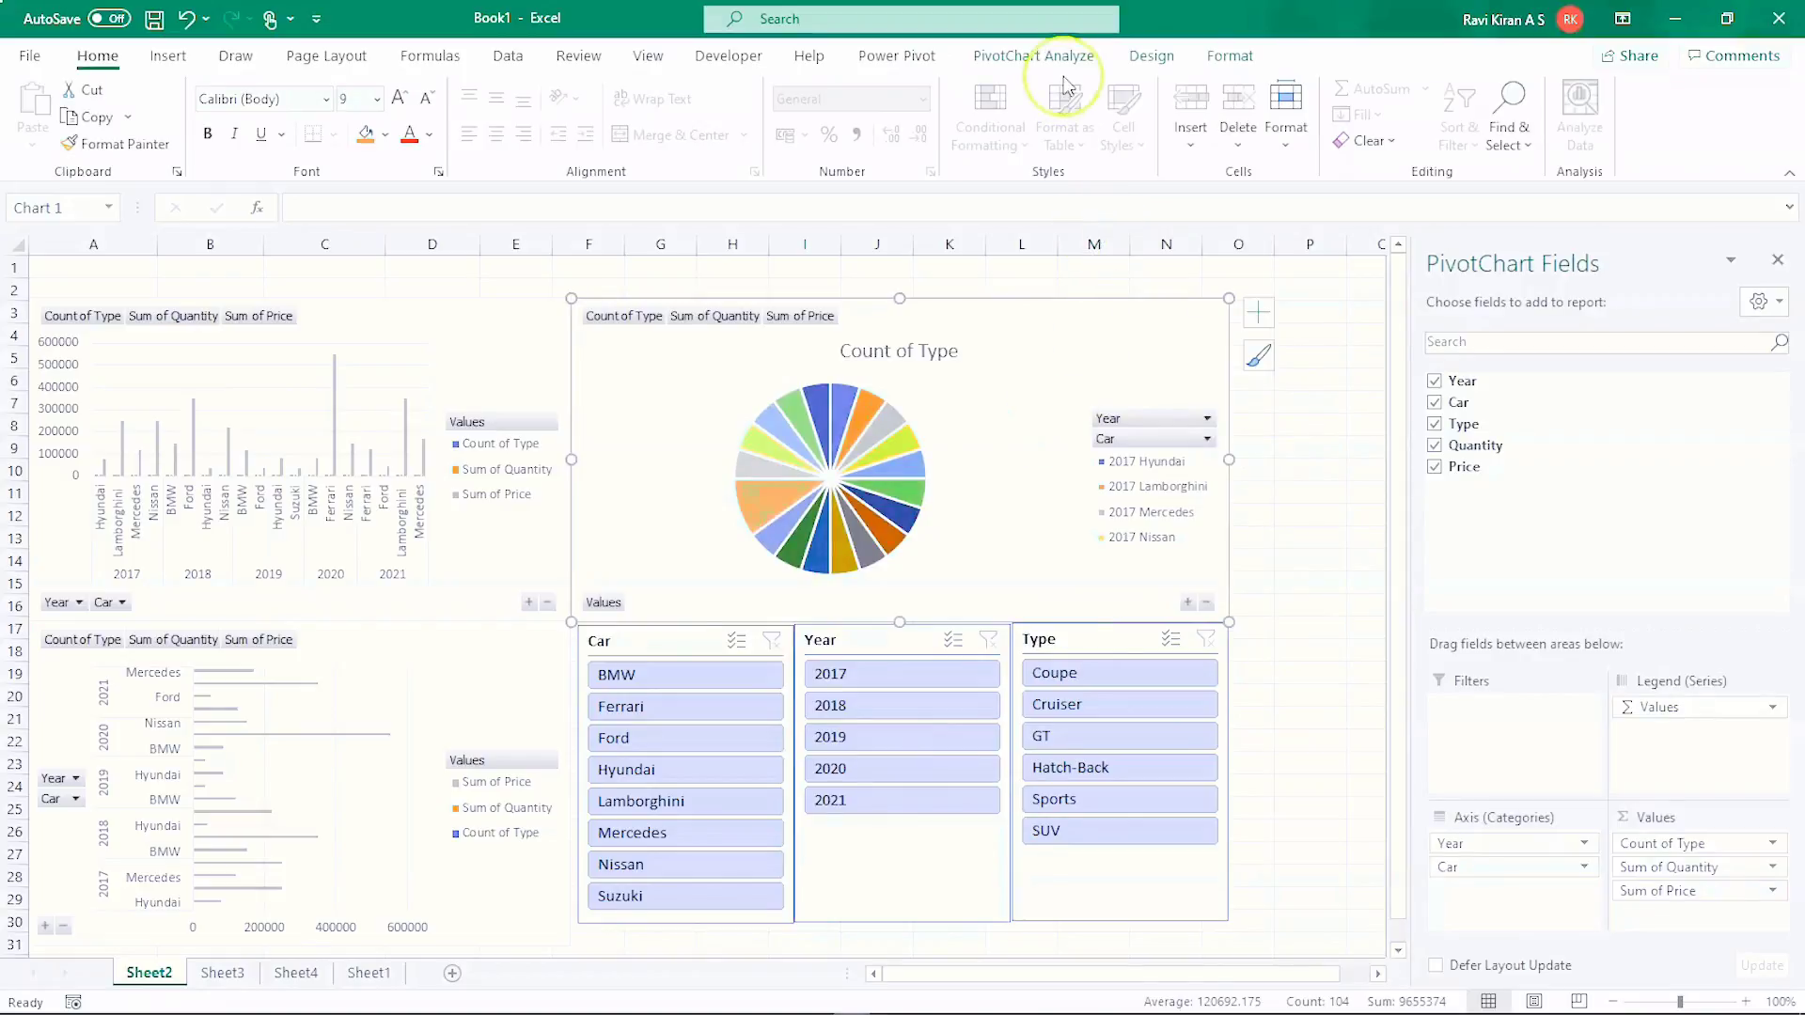
- Apply the dark chart style Style 7 to the pie chart and the bar chart
left_click(1149, 55)
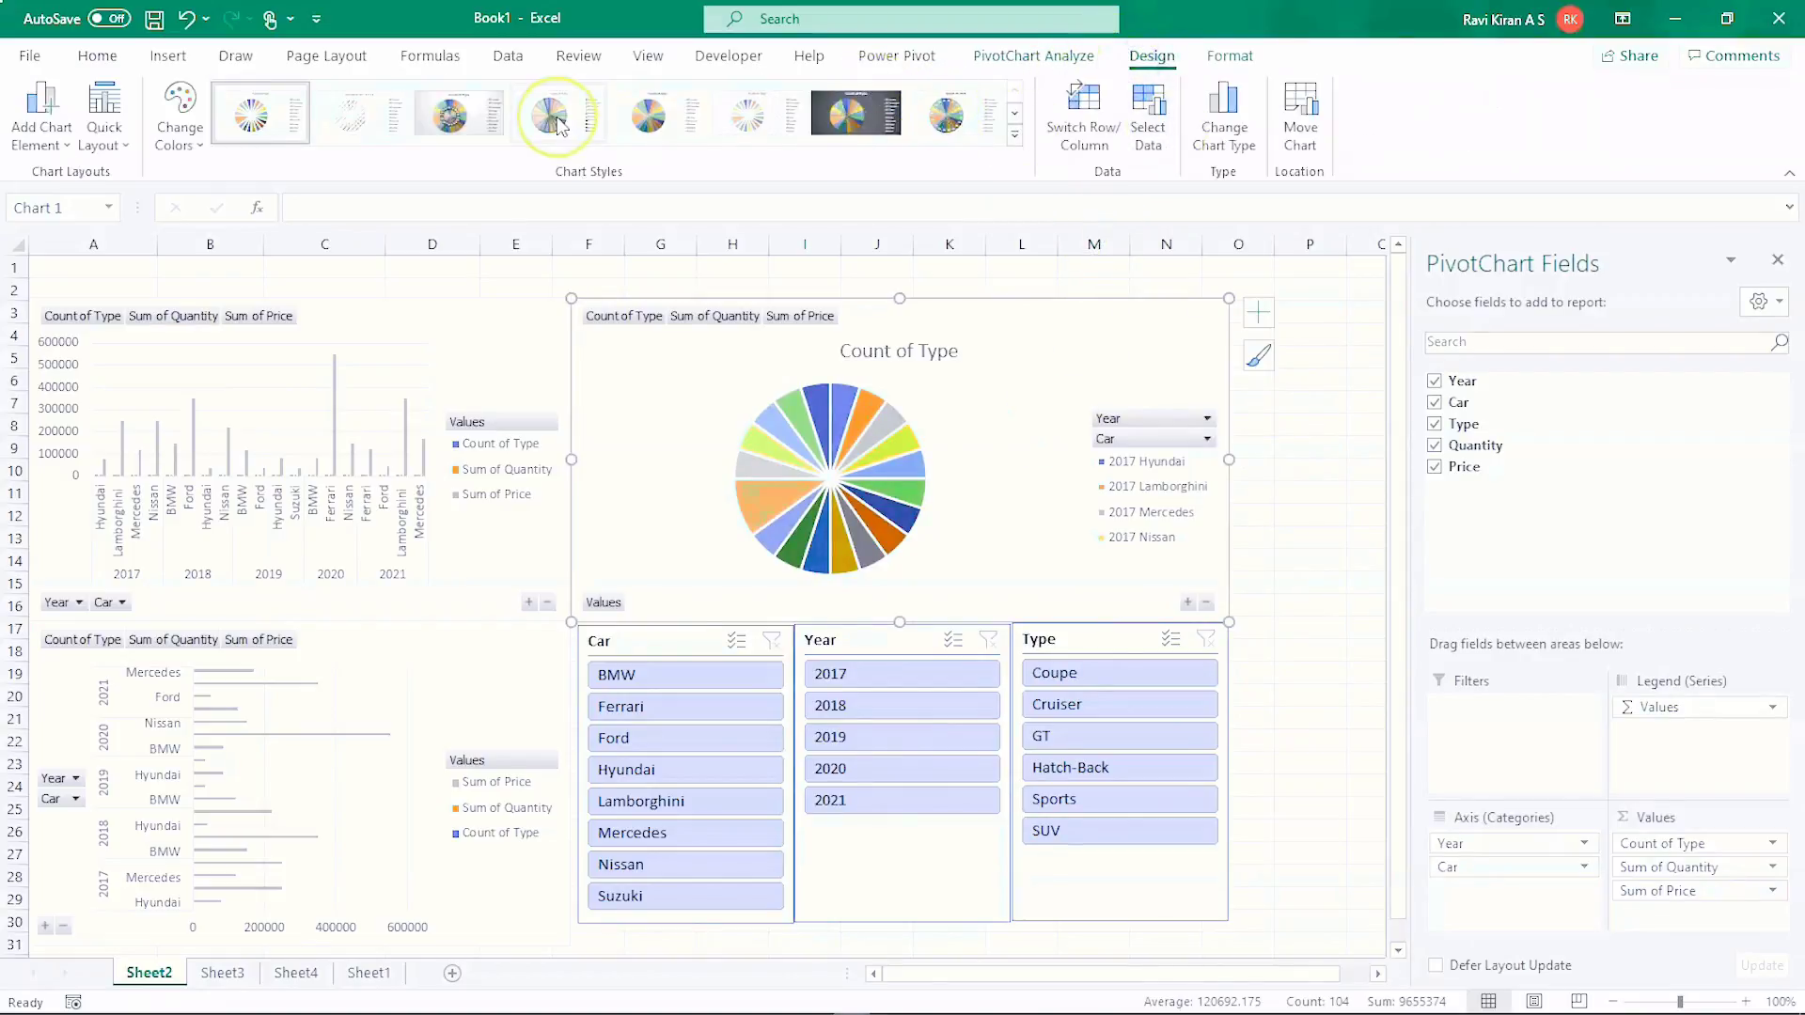
left_click(857, 108)
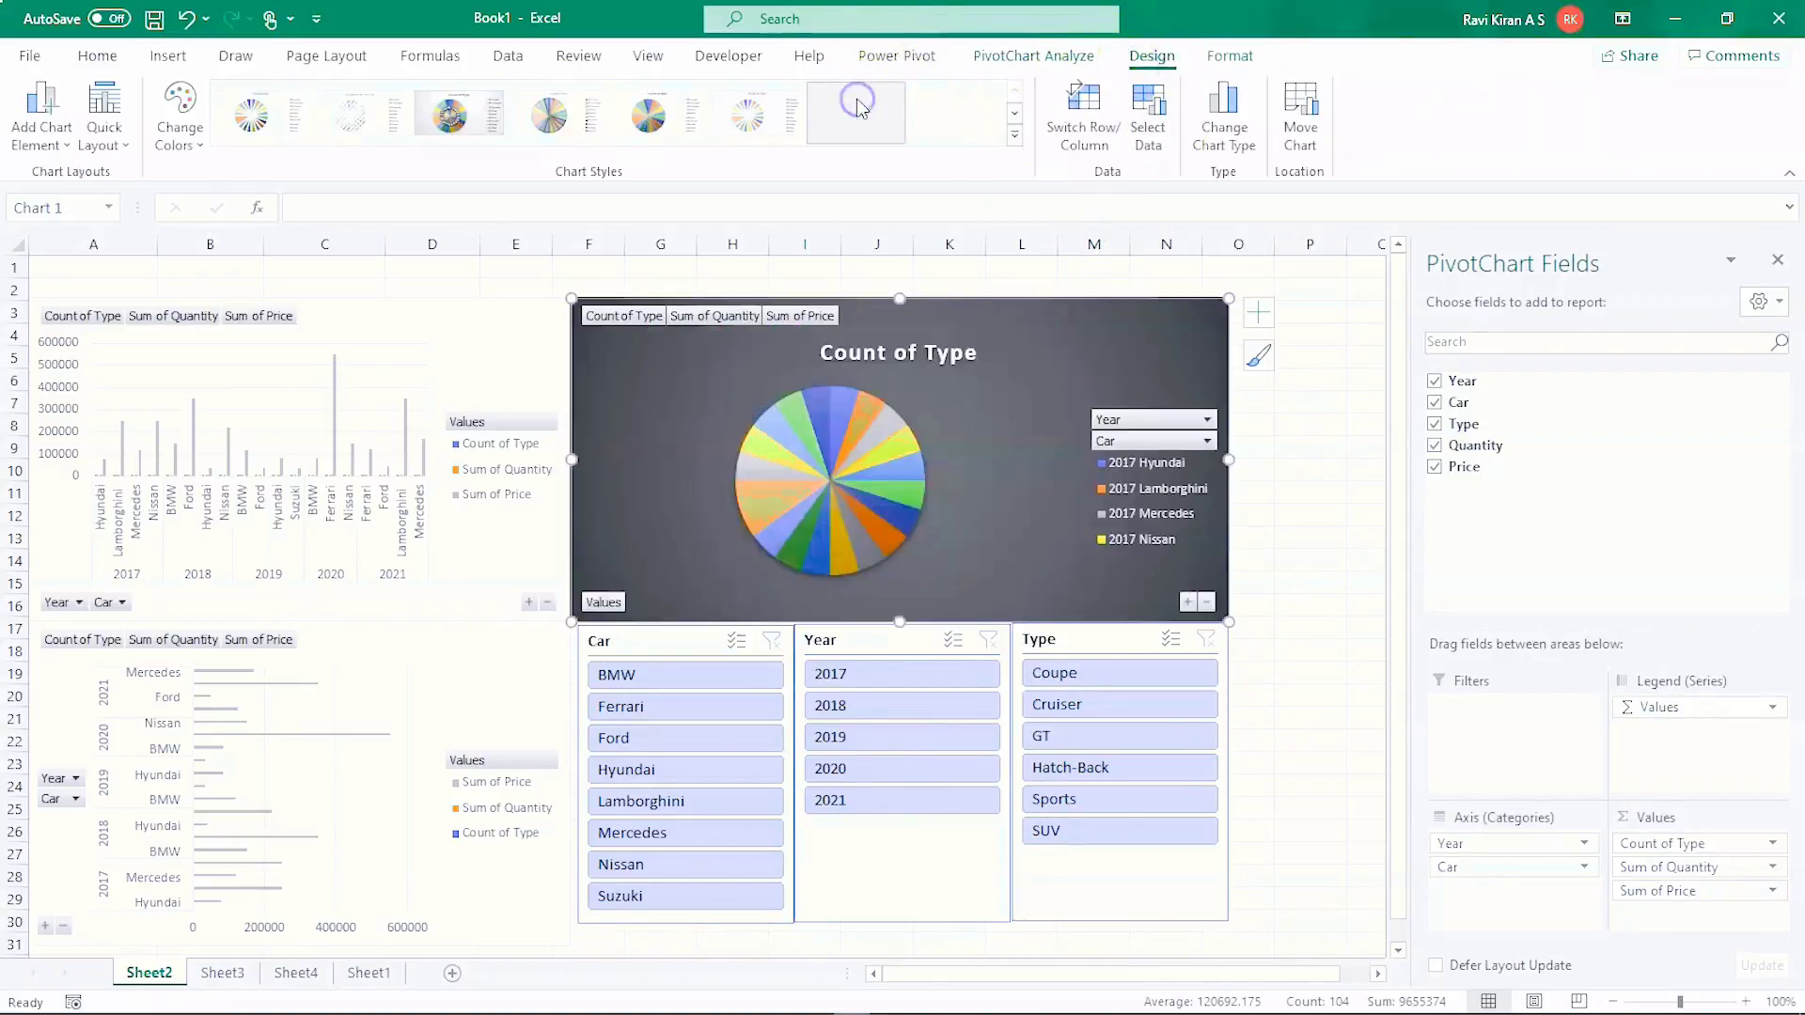
left_click(442, 745)
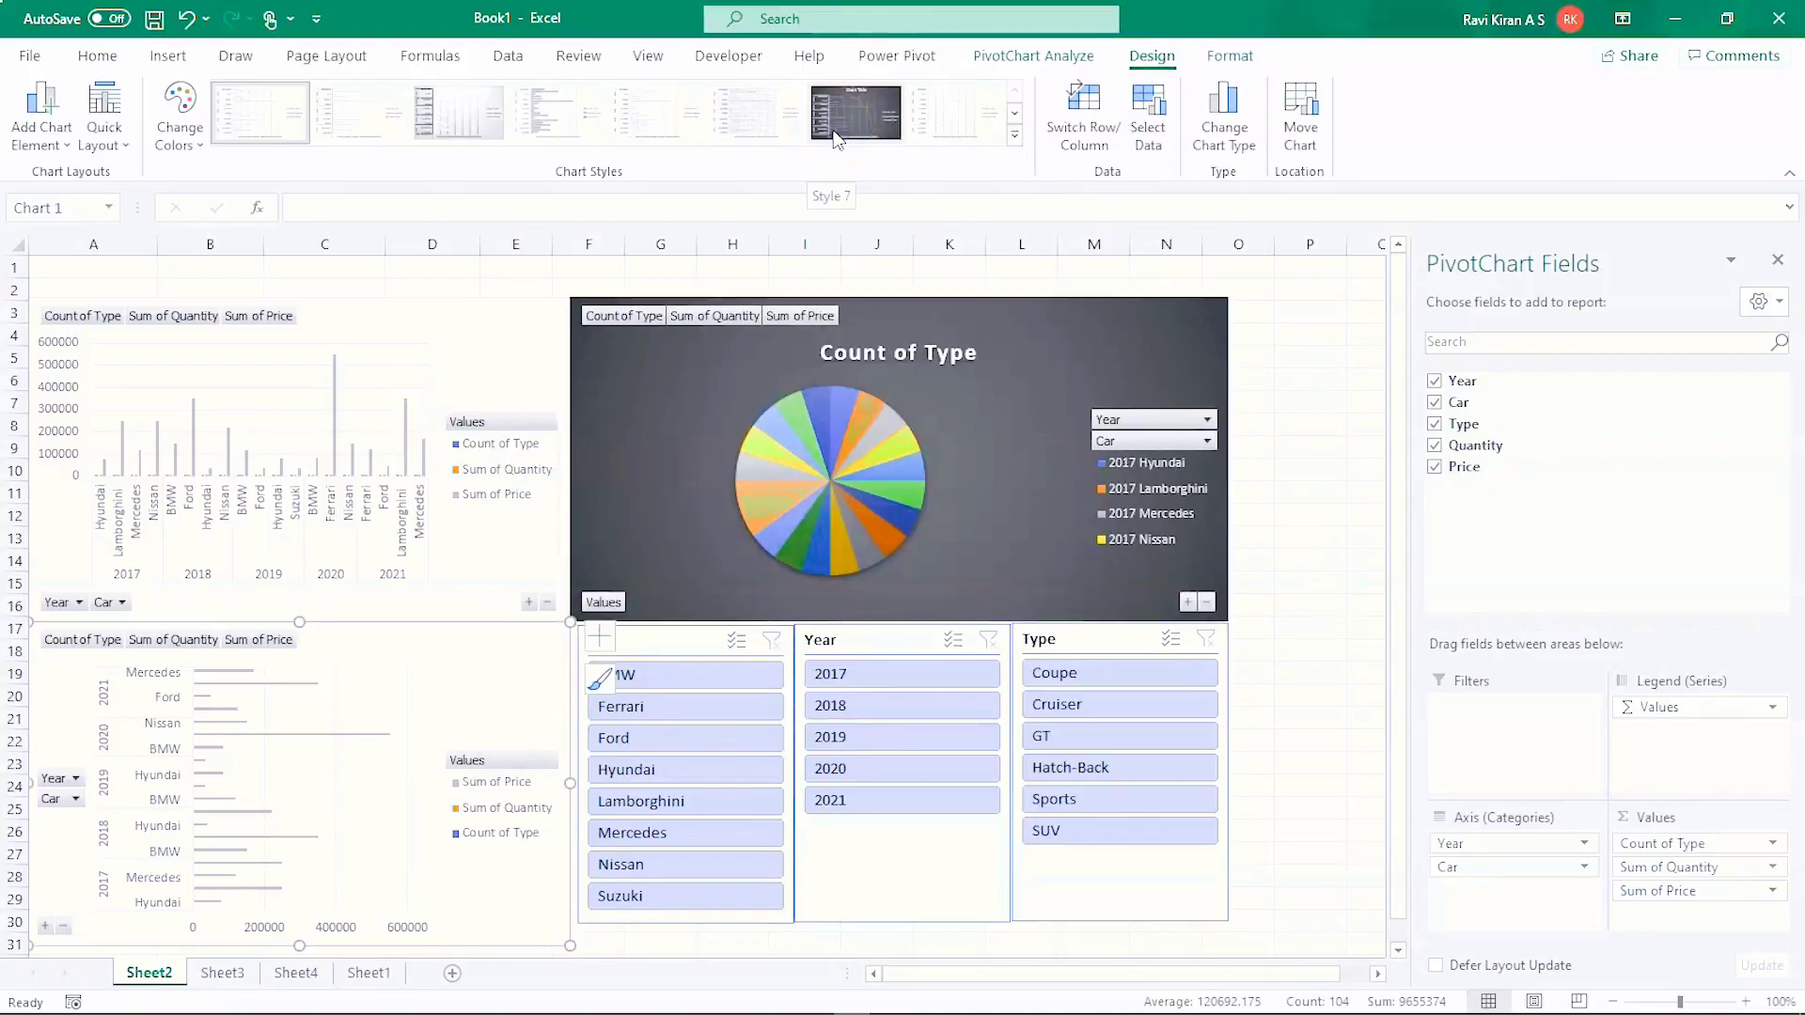
left_click(834, 139)
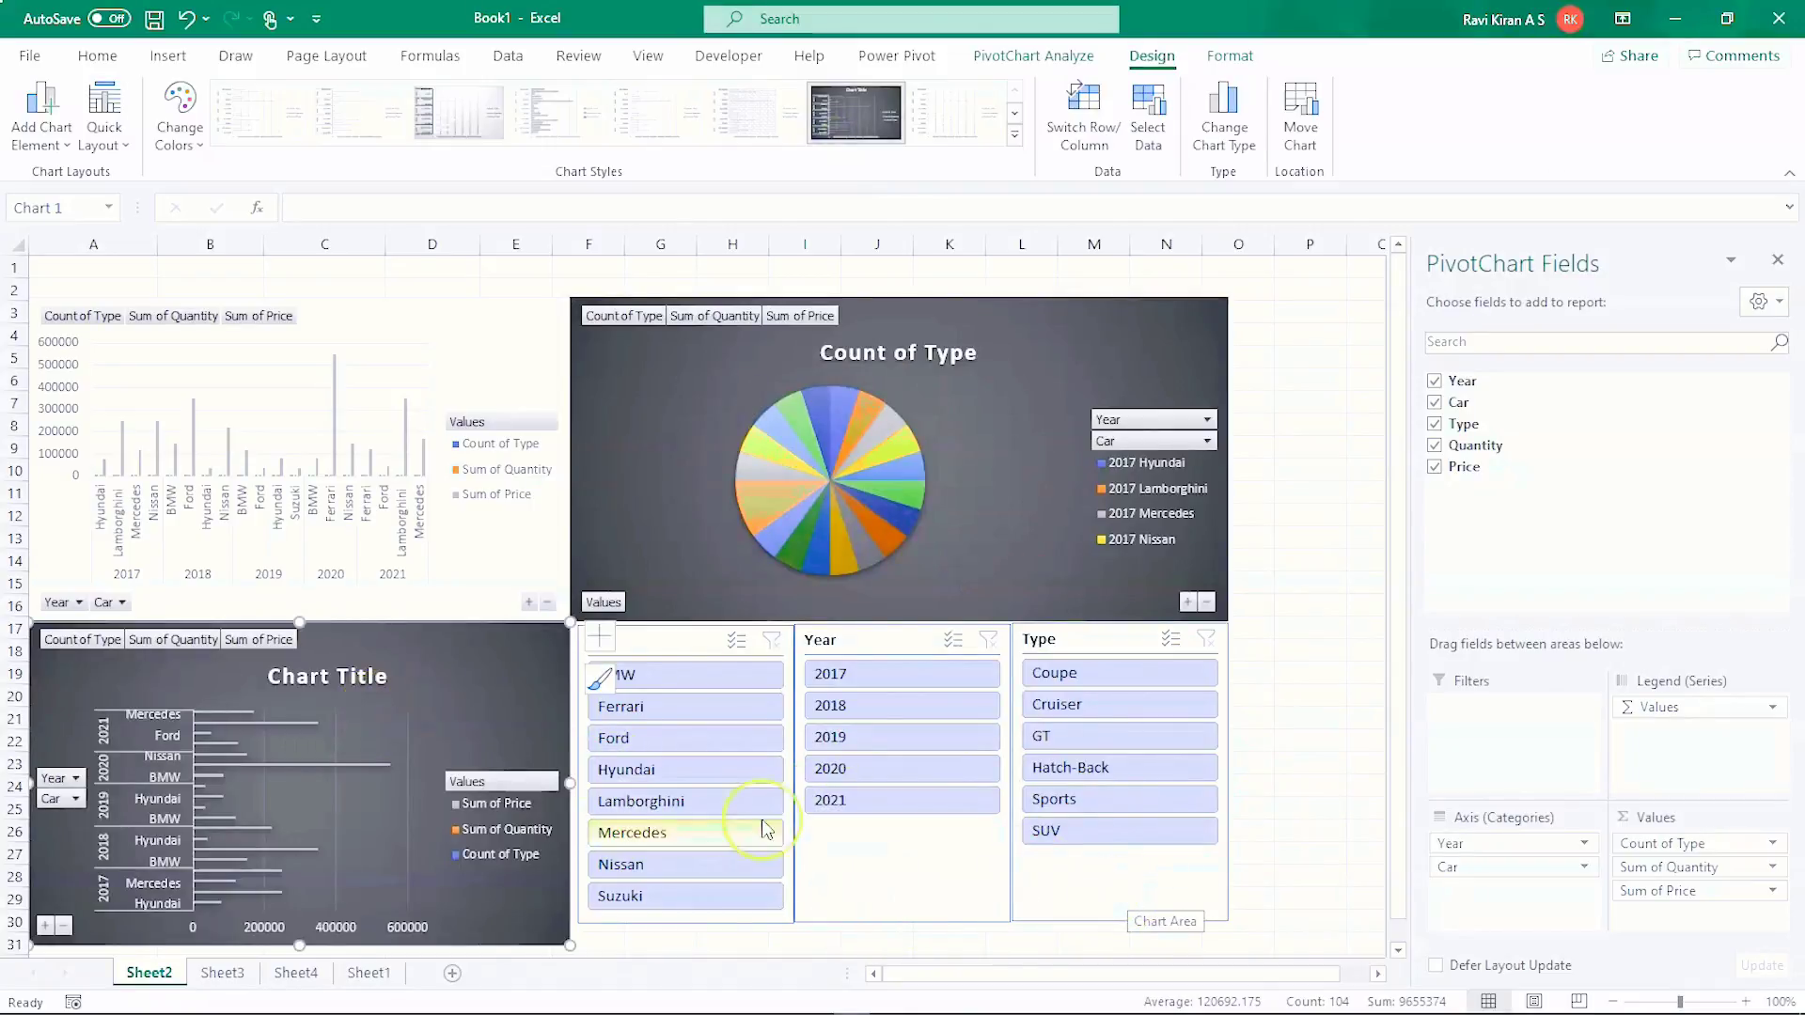
- Filter the bar chart with the slicers to Ferrari, 2020 and Sports
left_click(920, 911)
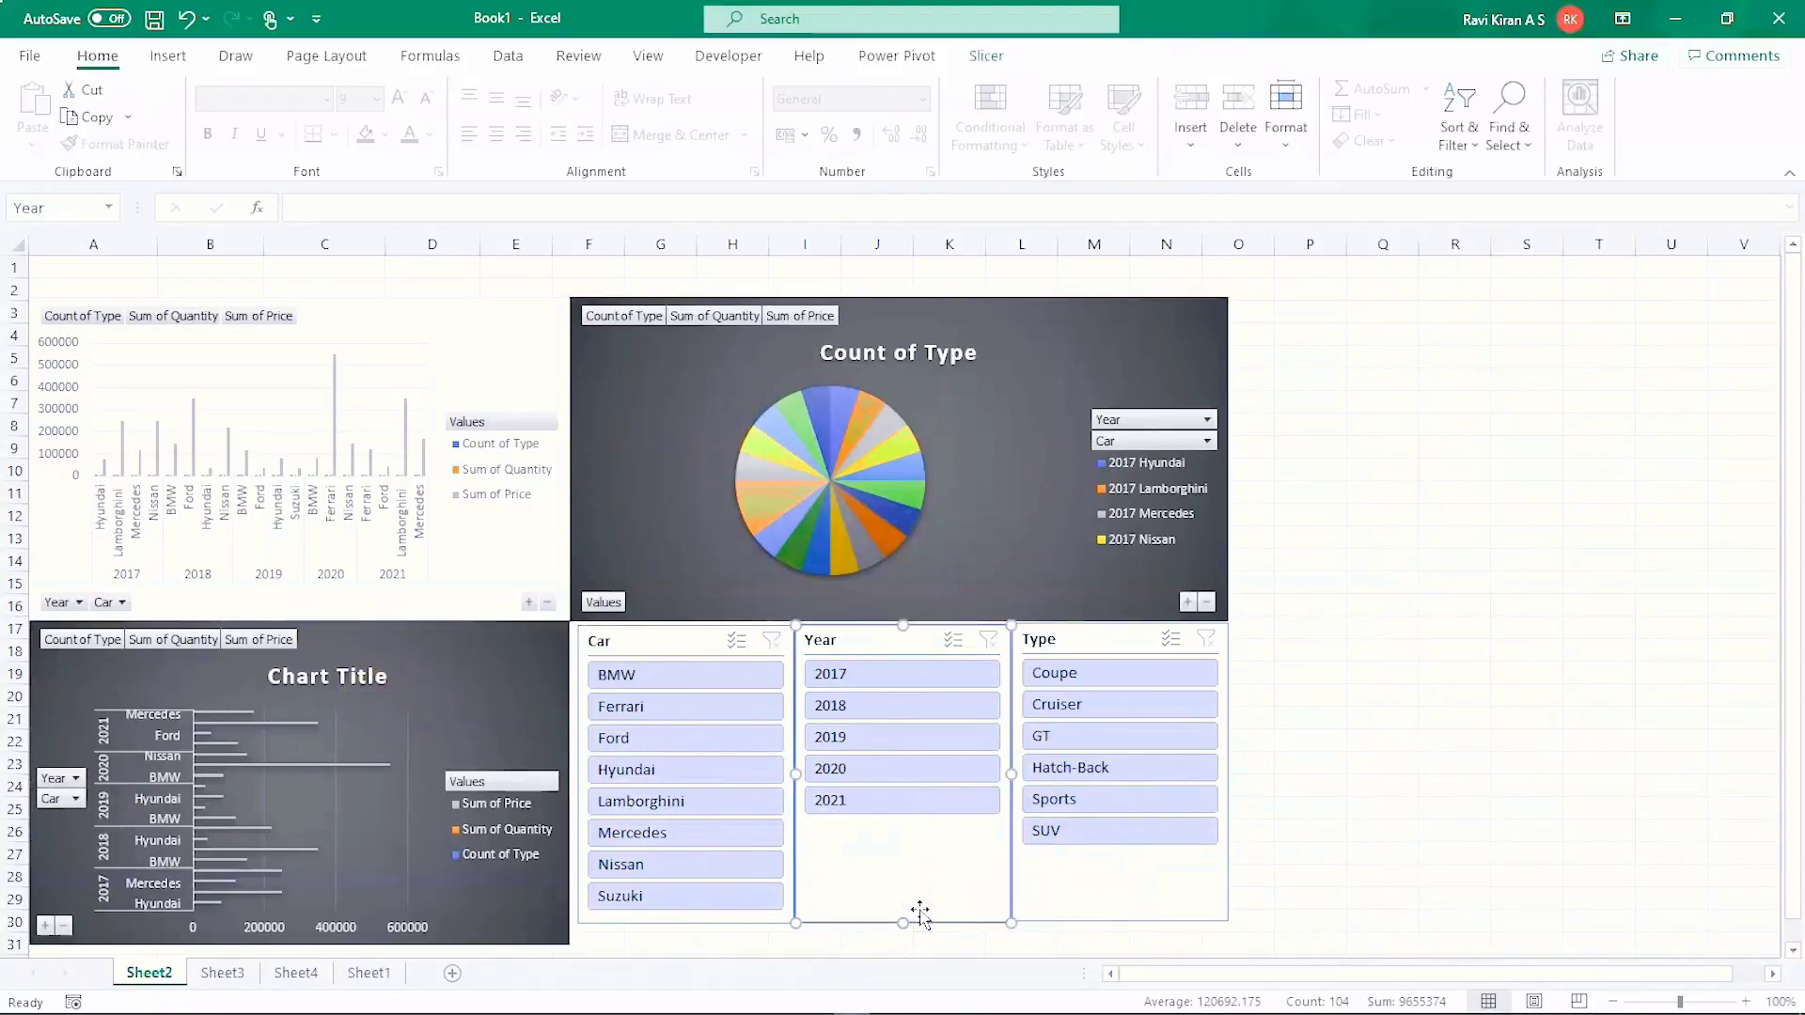
left_click(681, 707)
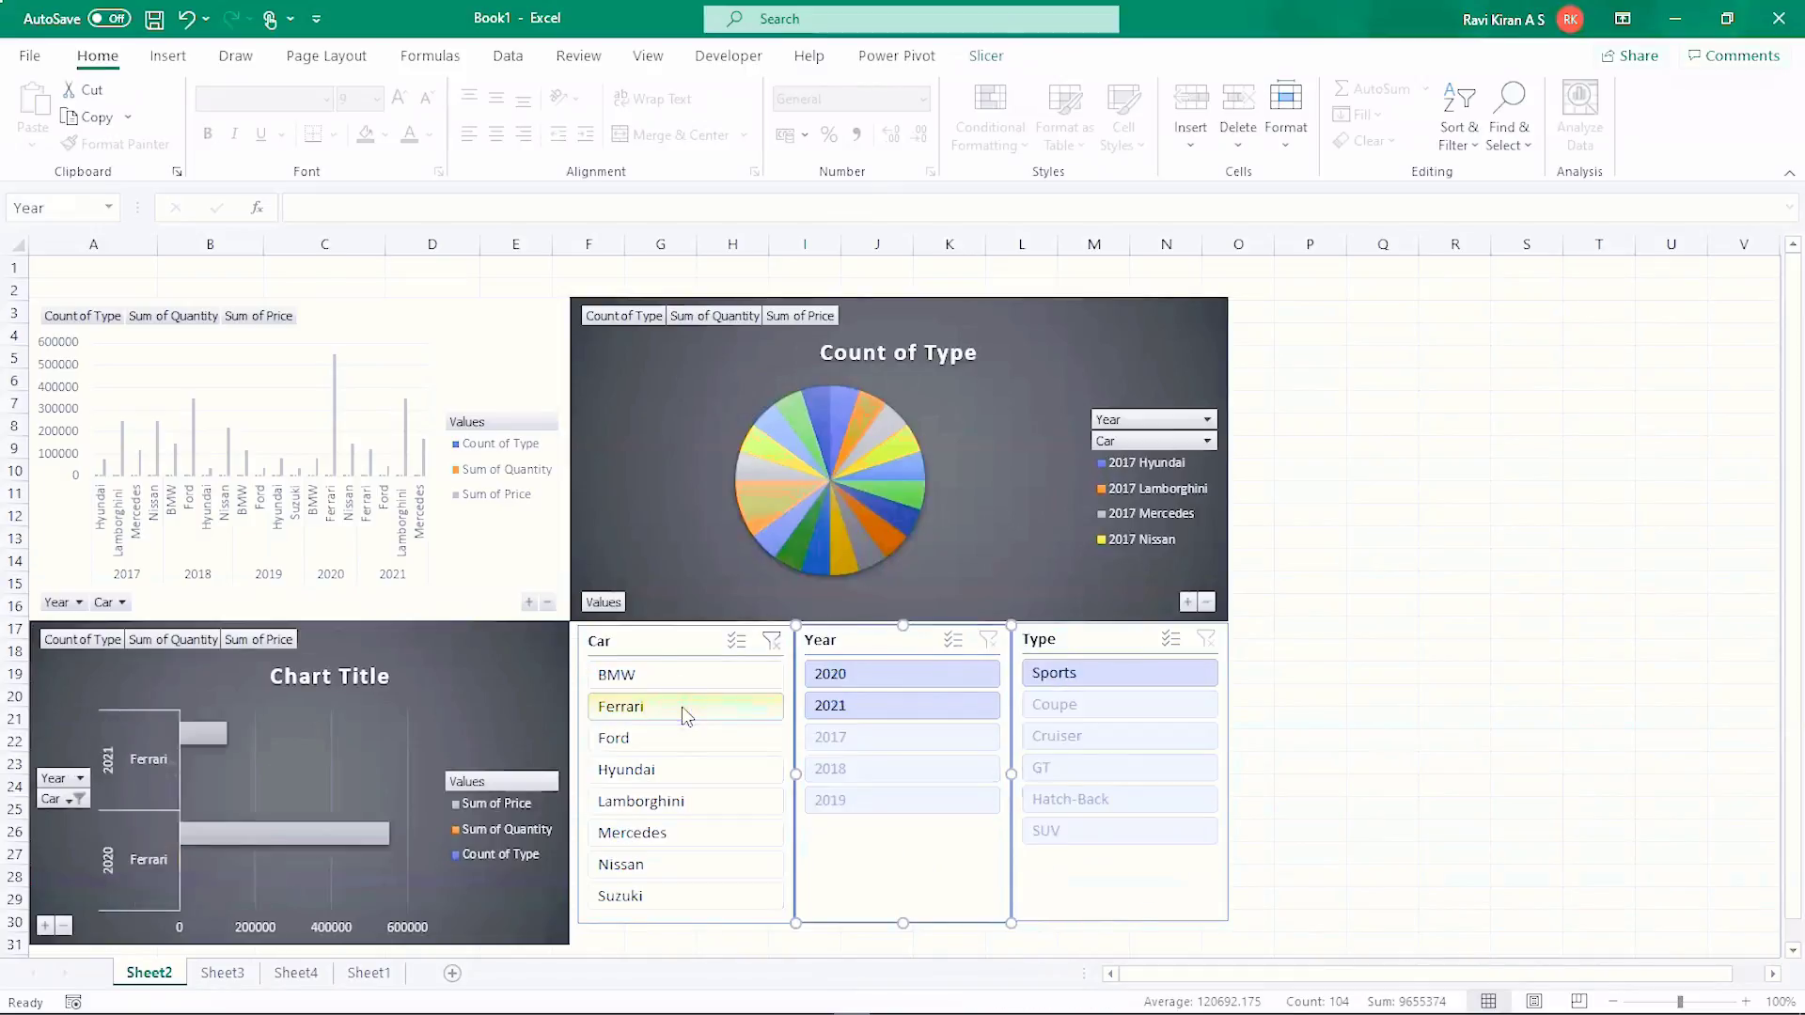
left_click(853, 671)
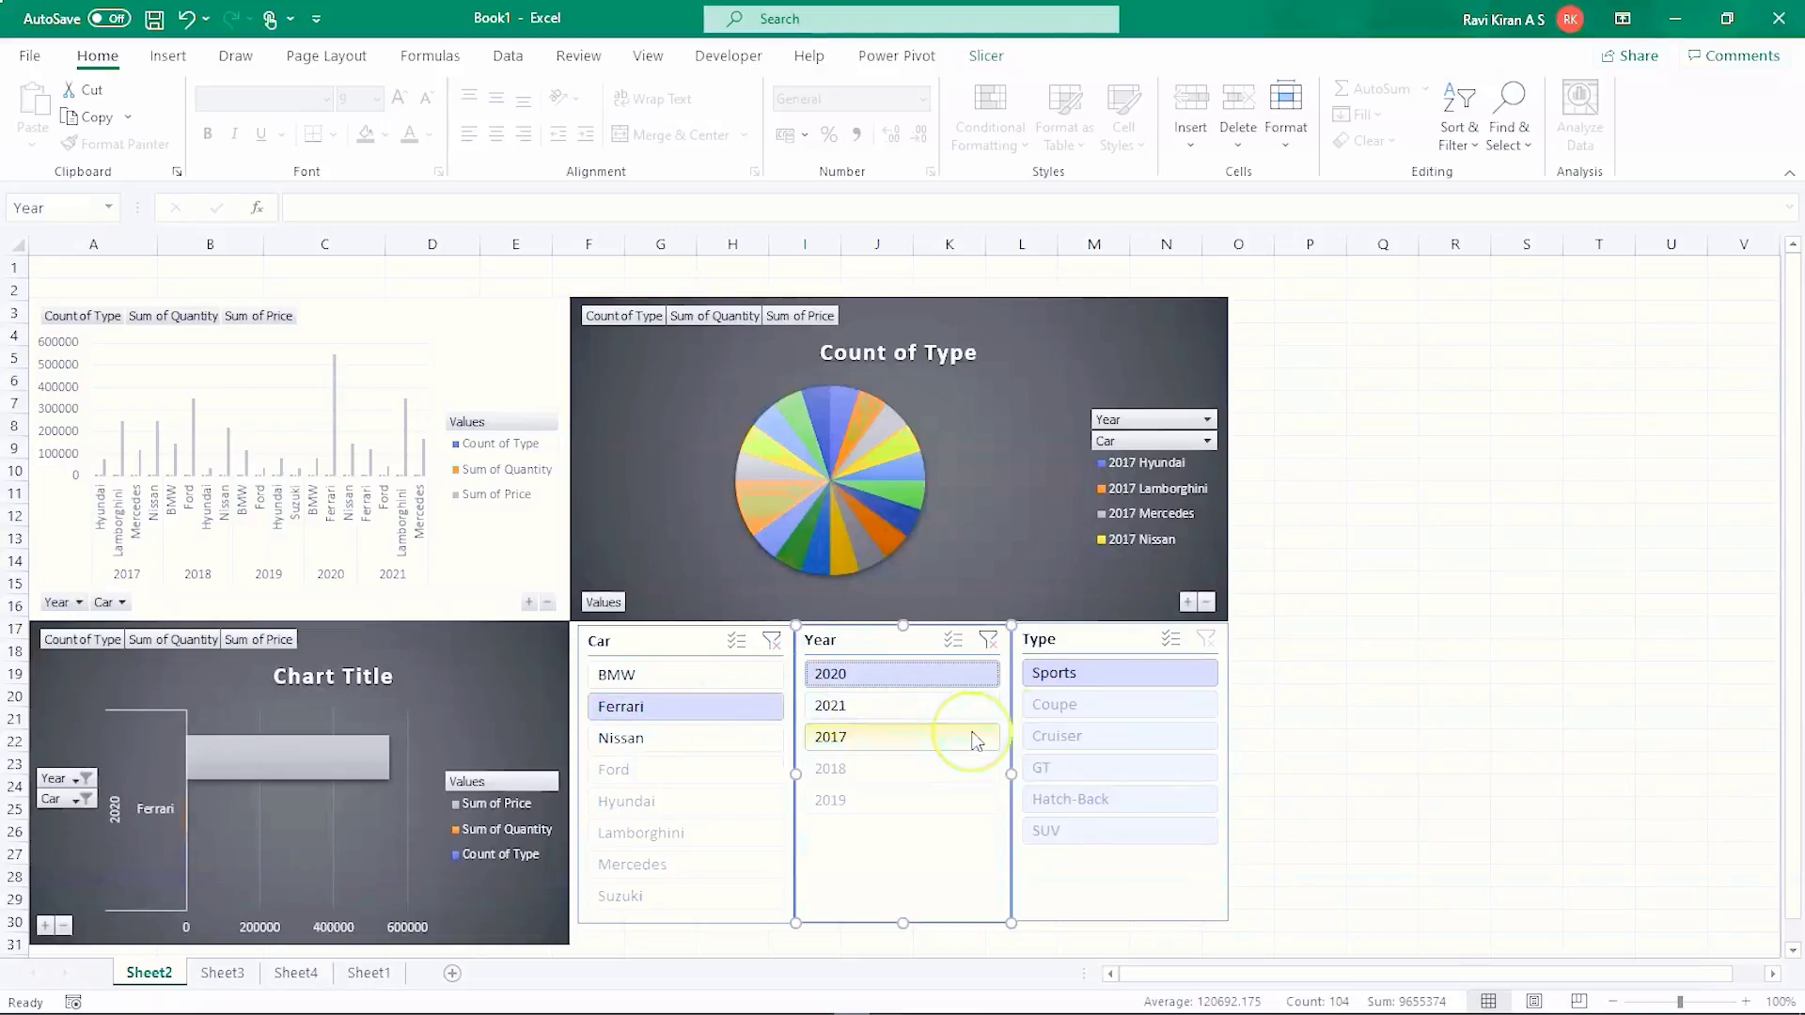
left_click(1178, 677)
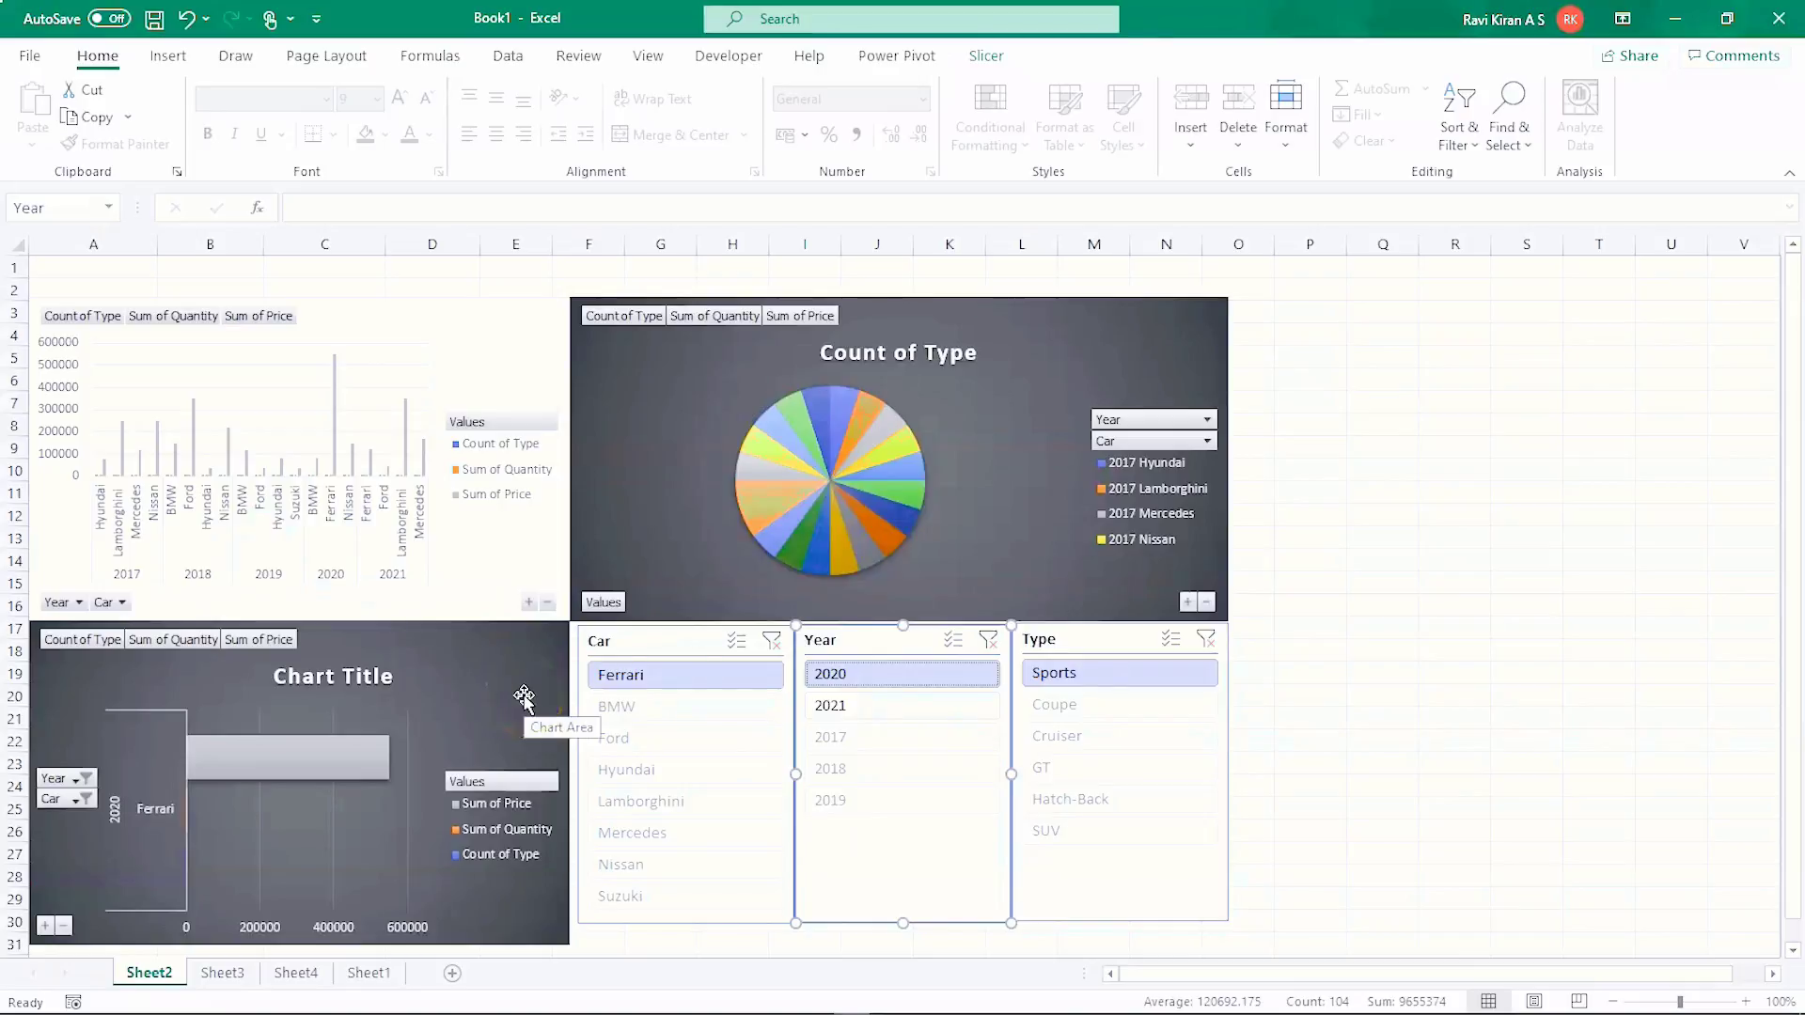
- Clear the filters from the Car, Year and Type slicers
left_click(652, 643)
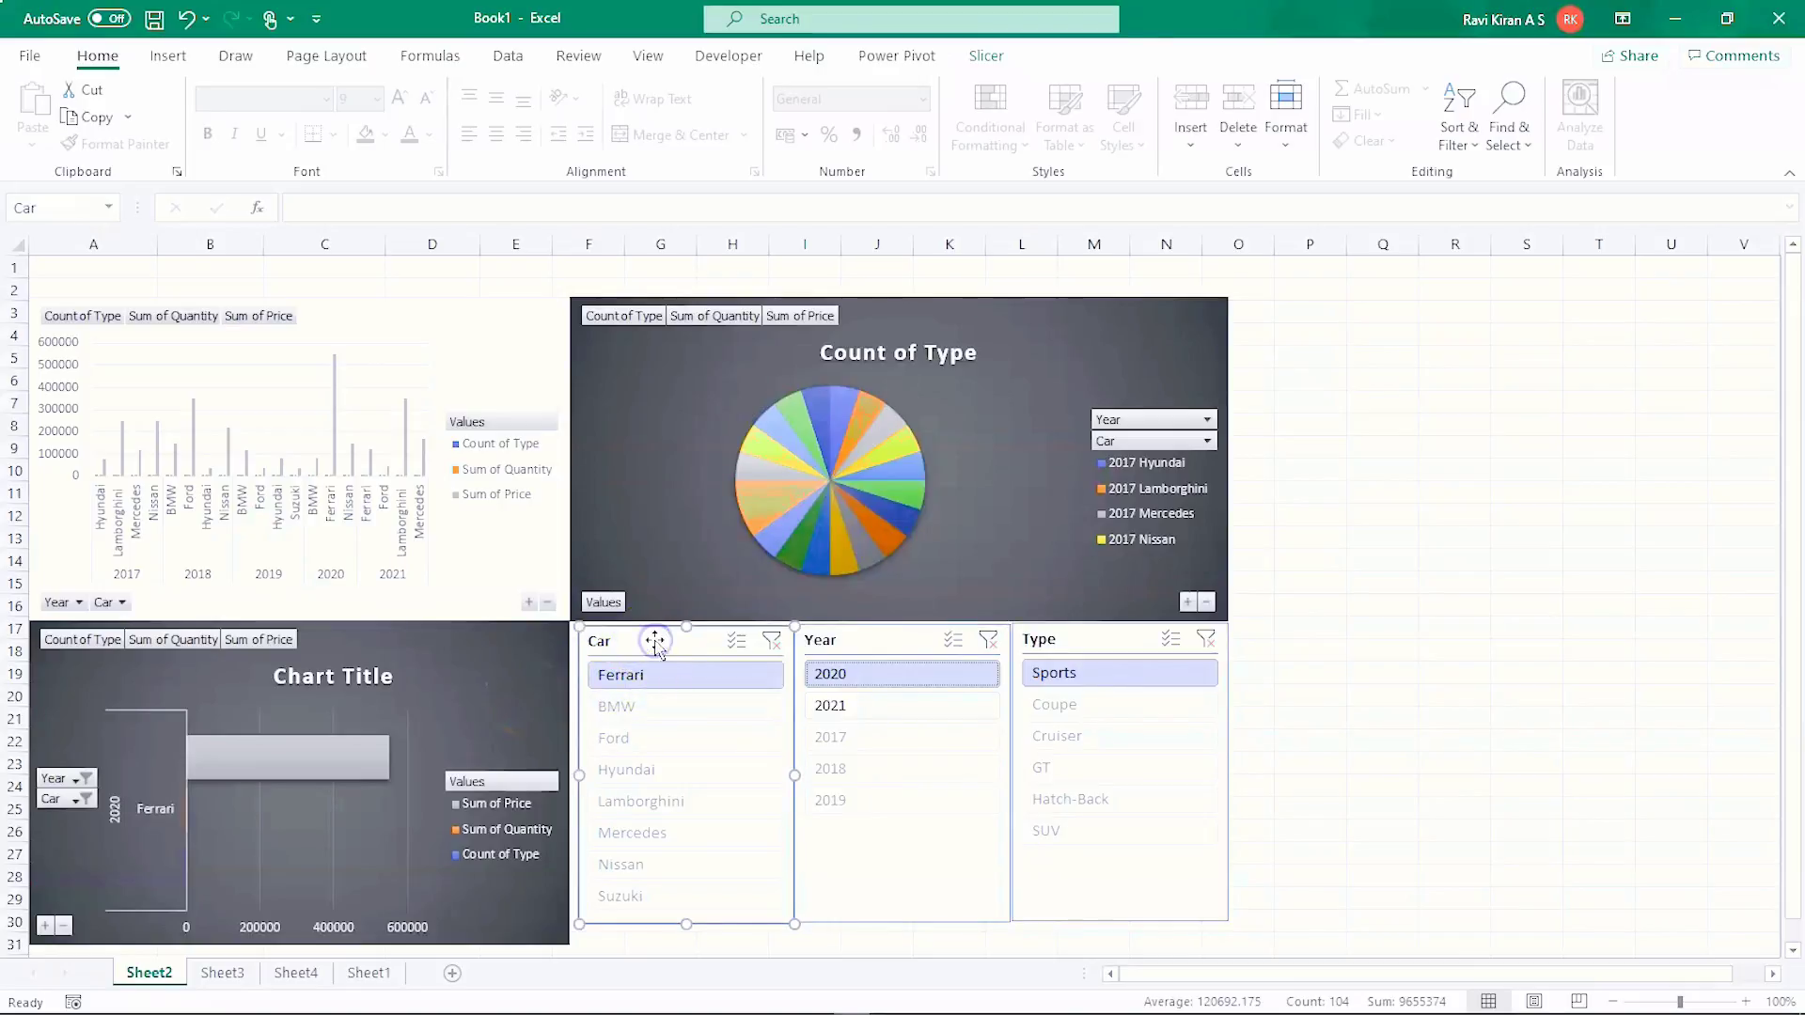
left_click(768, 648)
left_click(989, 644)
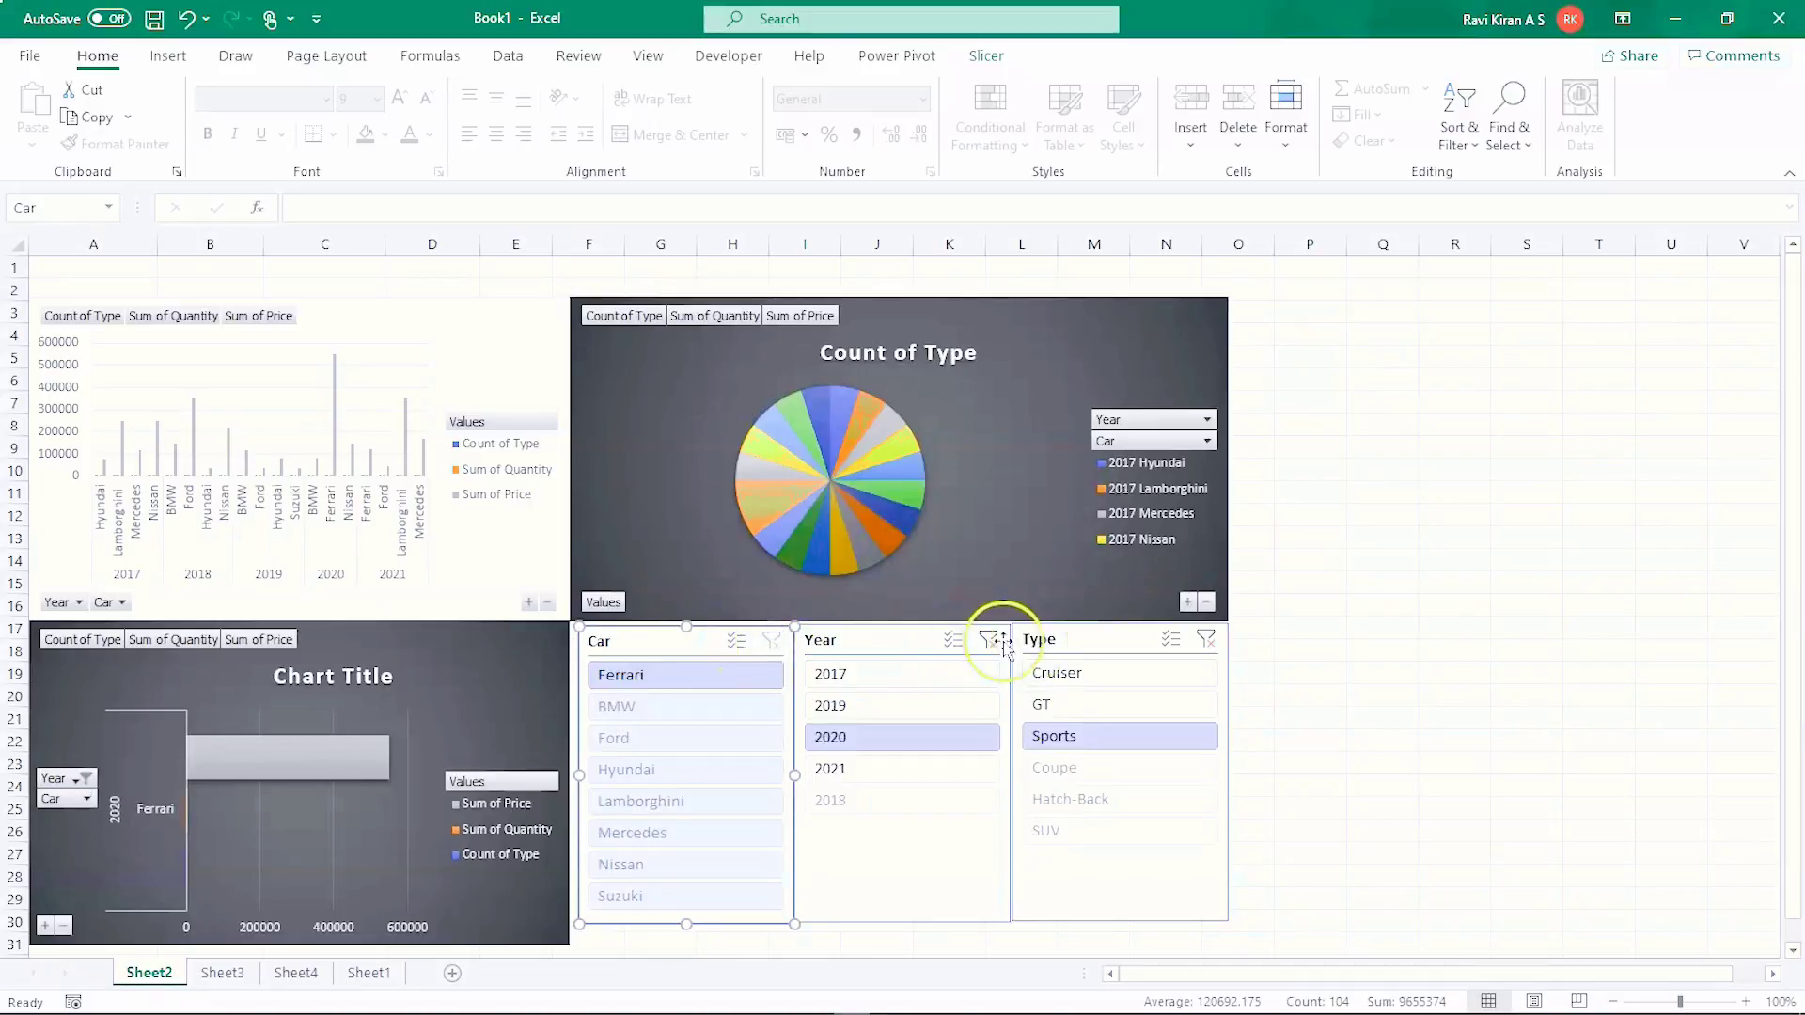
left_click(1212, 639)
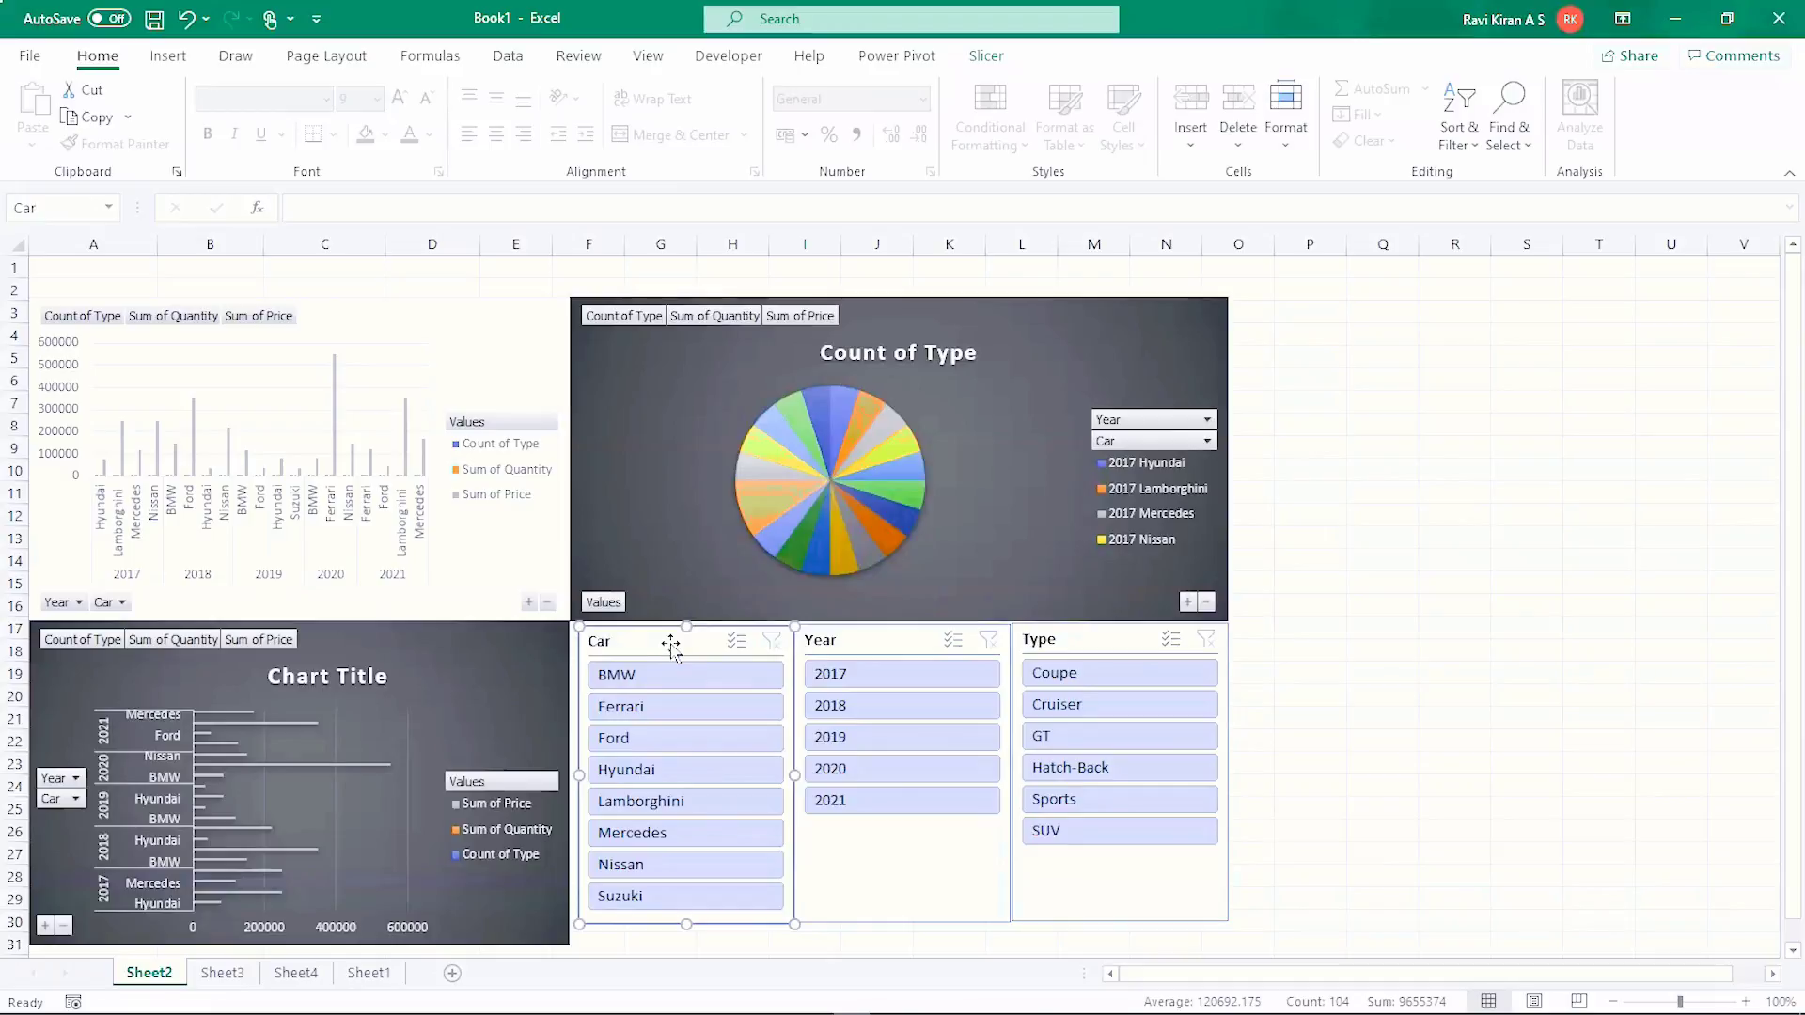
- Connect the Car slicer to PivotTable1 and PivotTable2 through its report connections
right_click(671, 647)
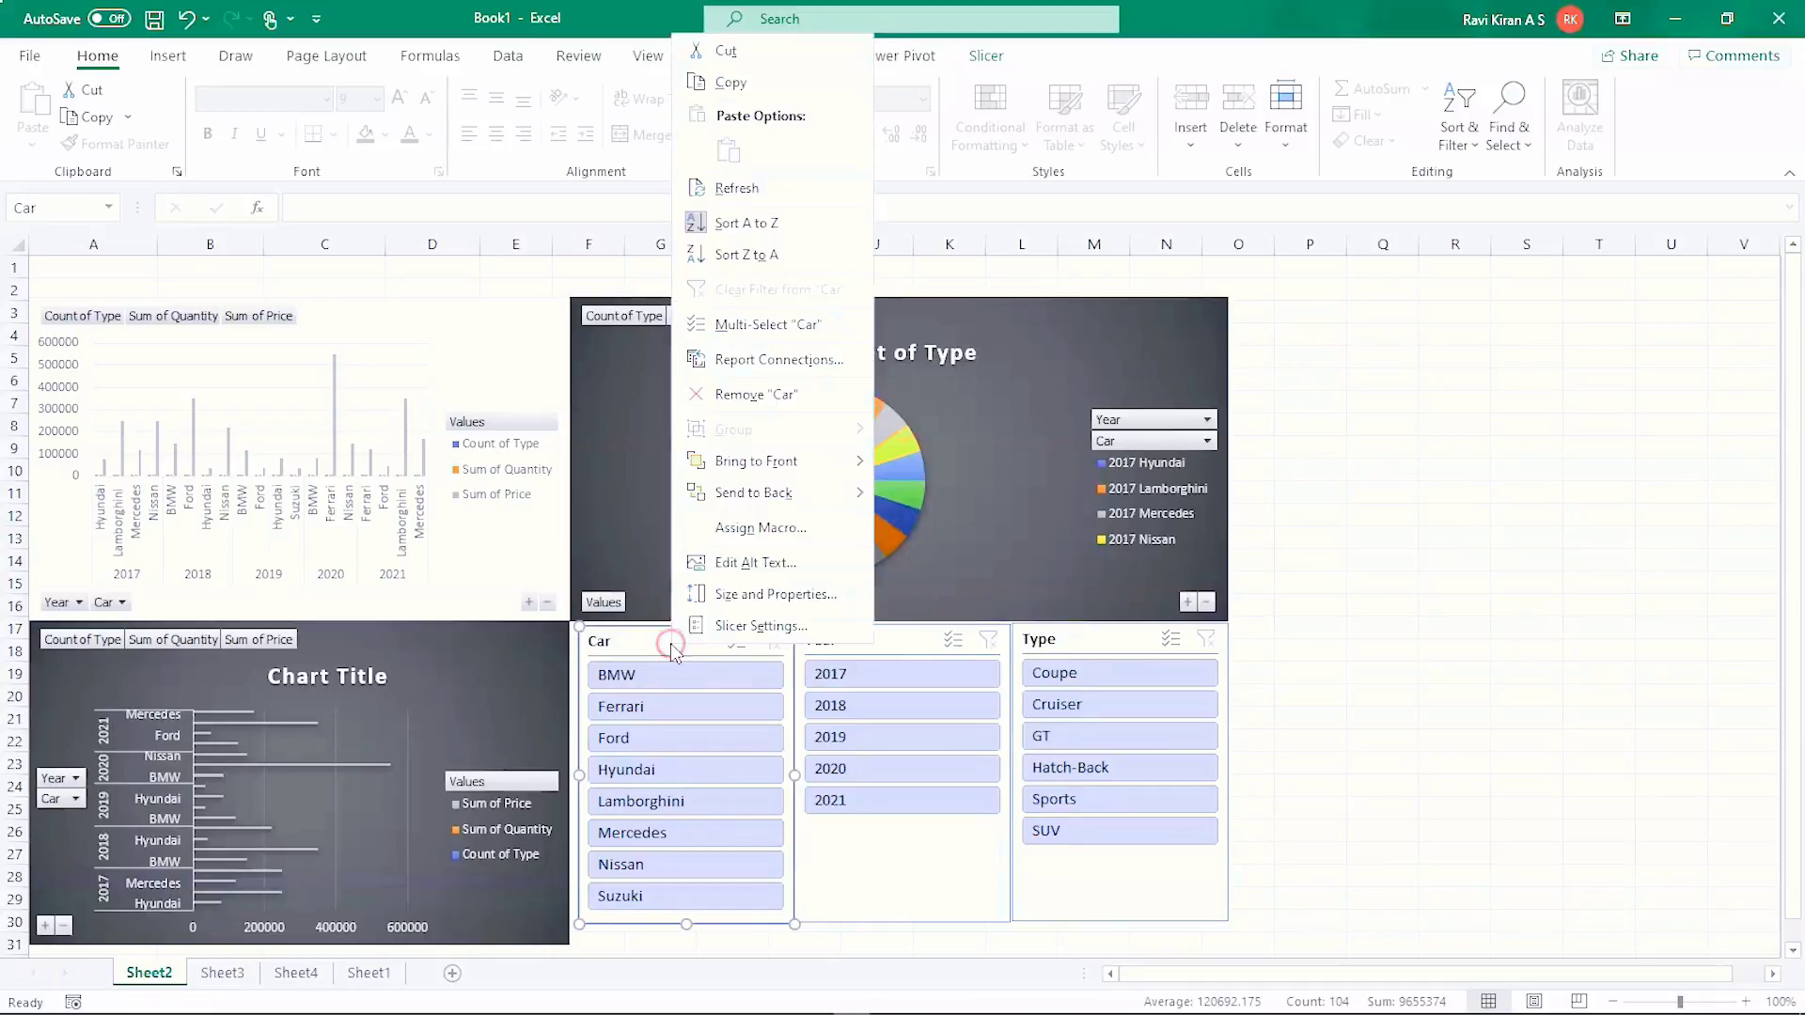
left_click(750, 361)
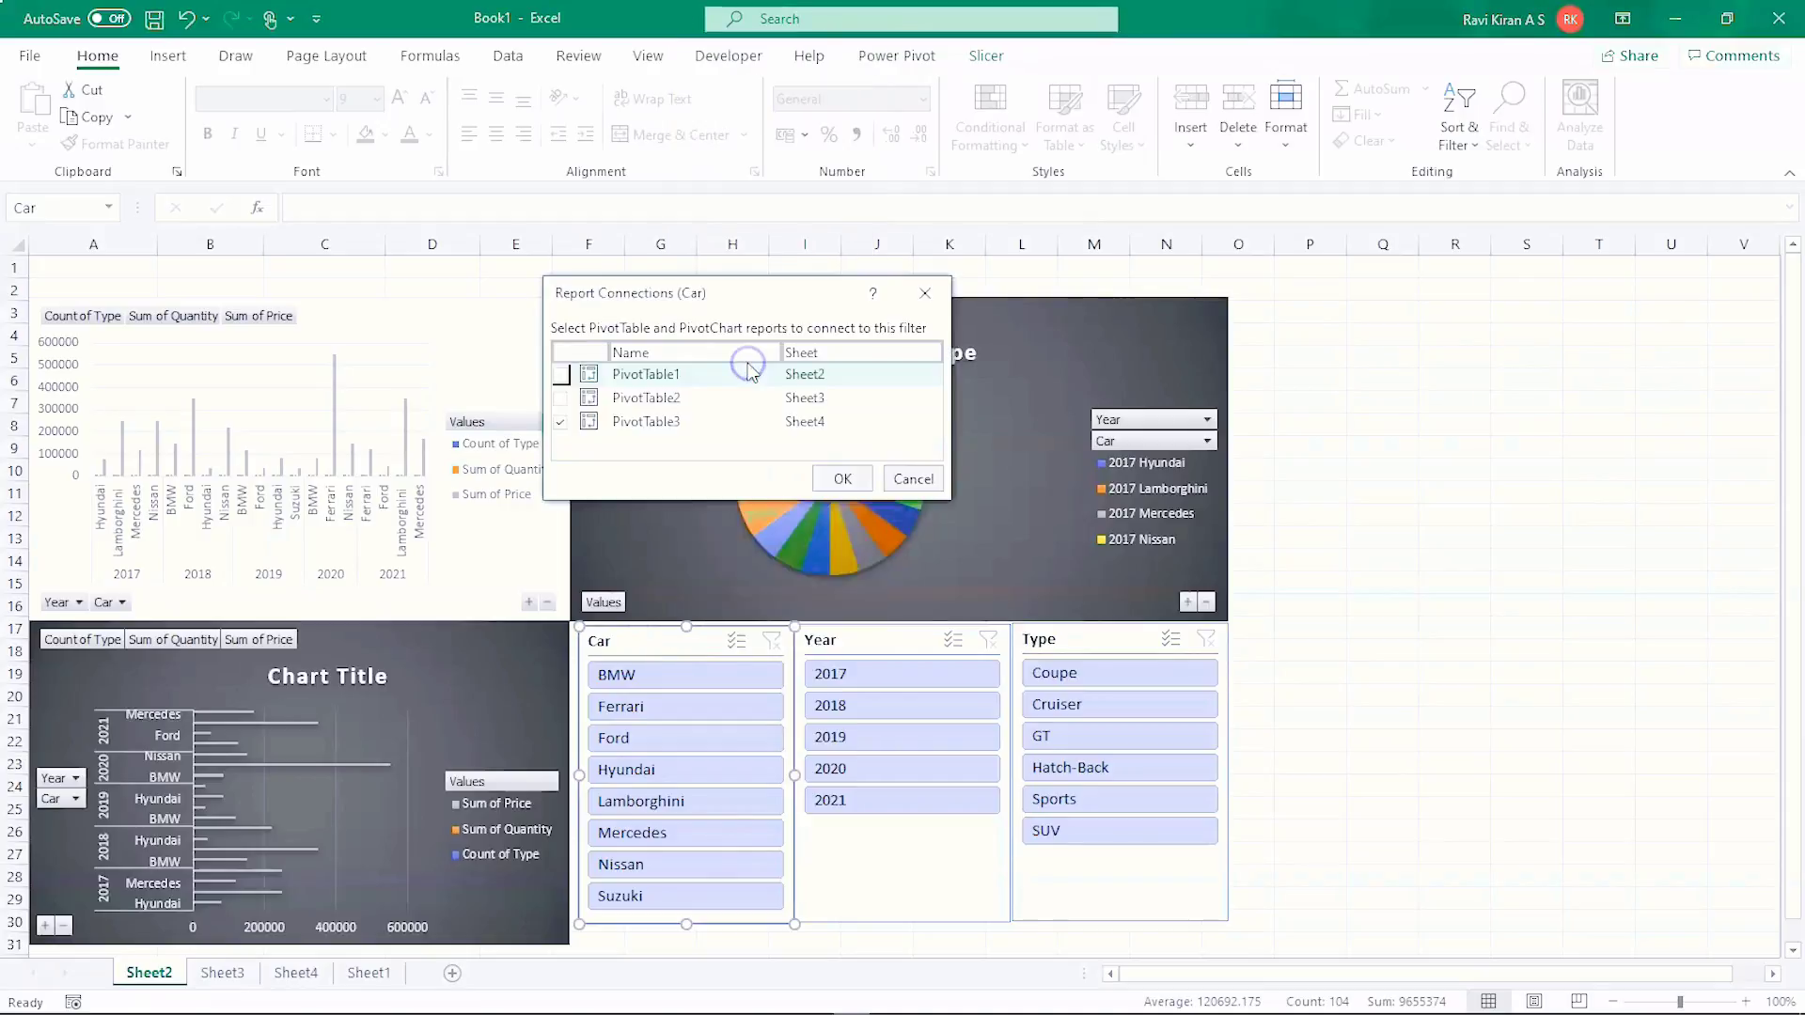
left_click(560, 397)
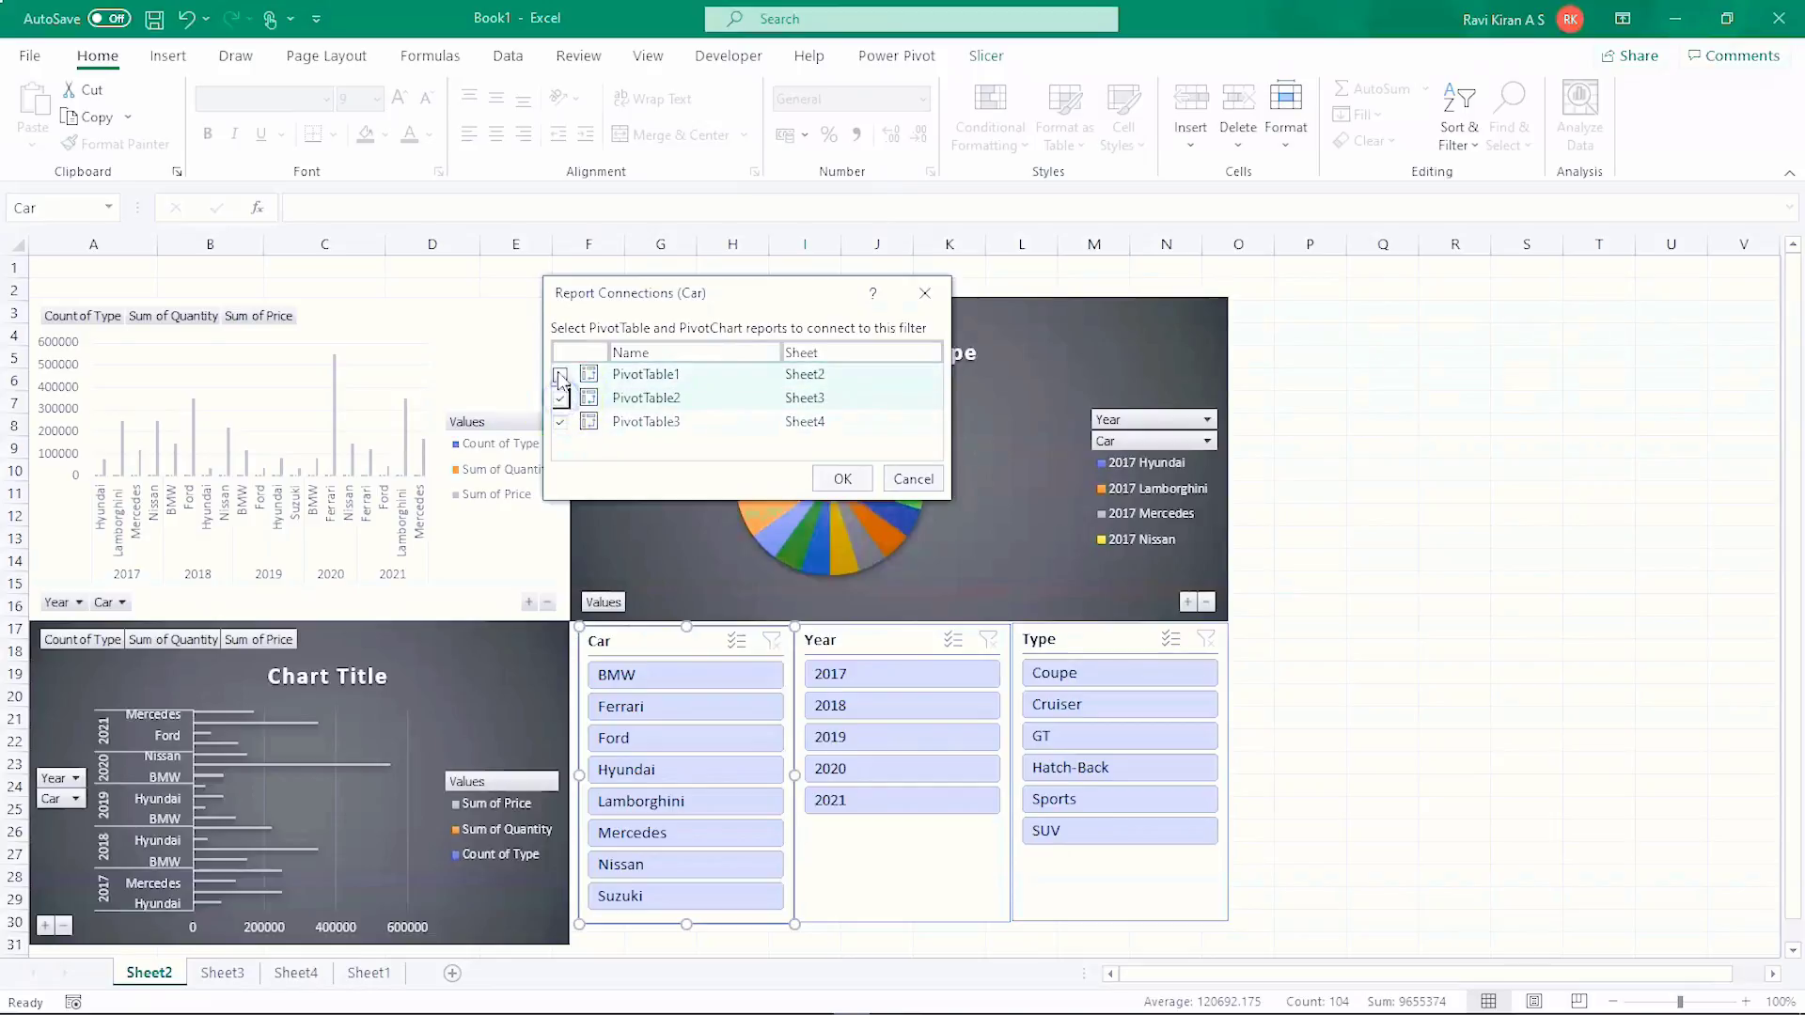
left_click(559, 373)
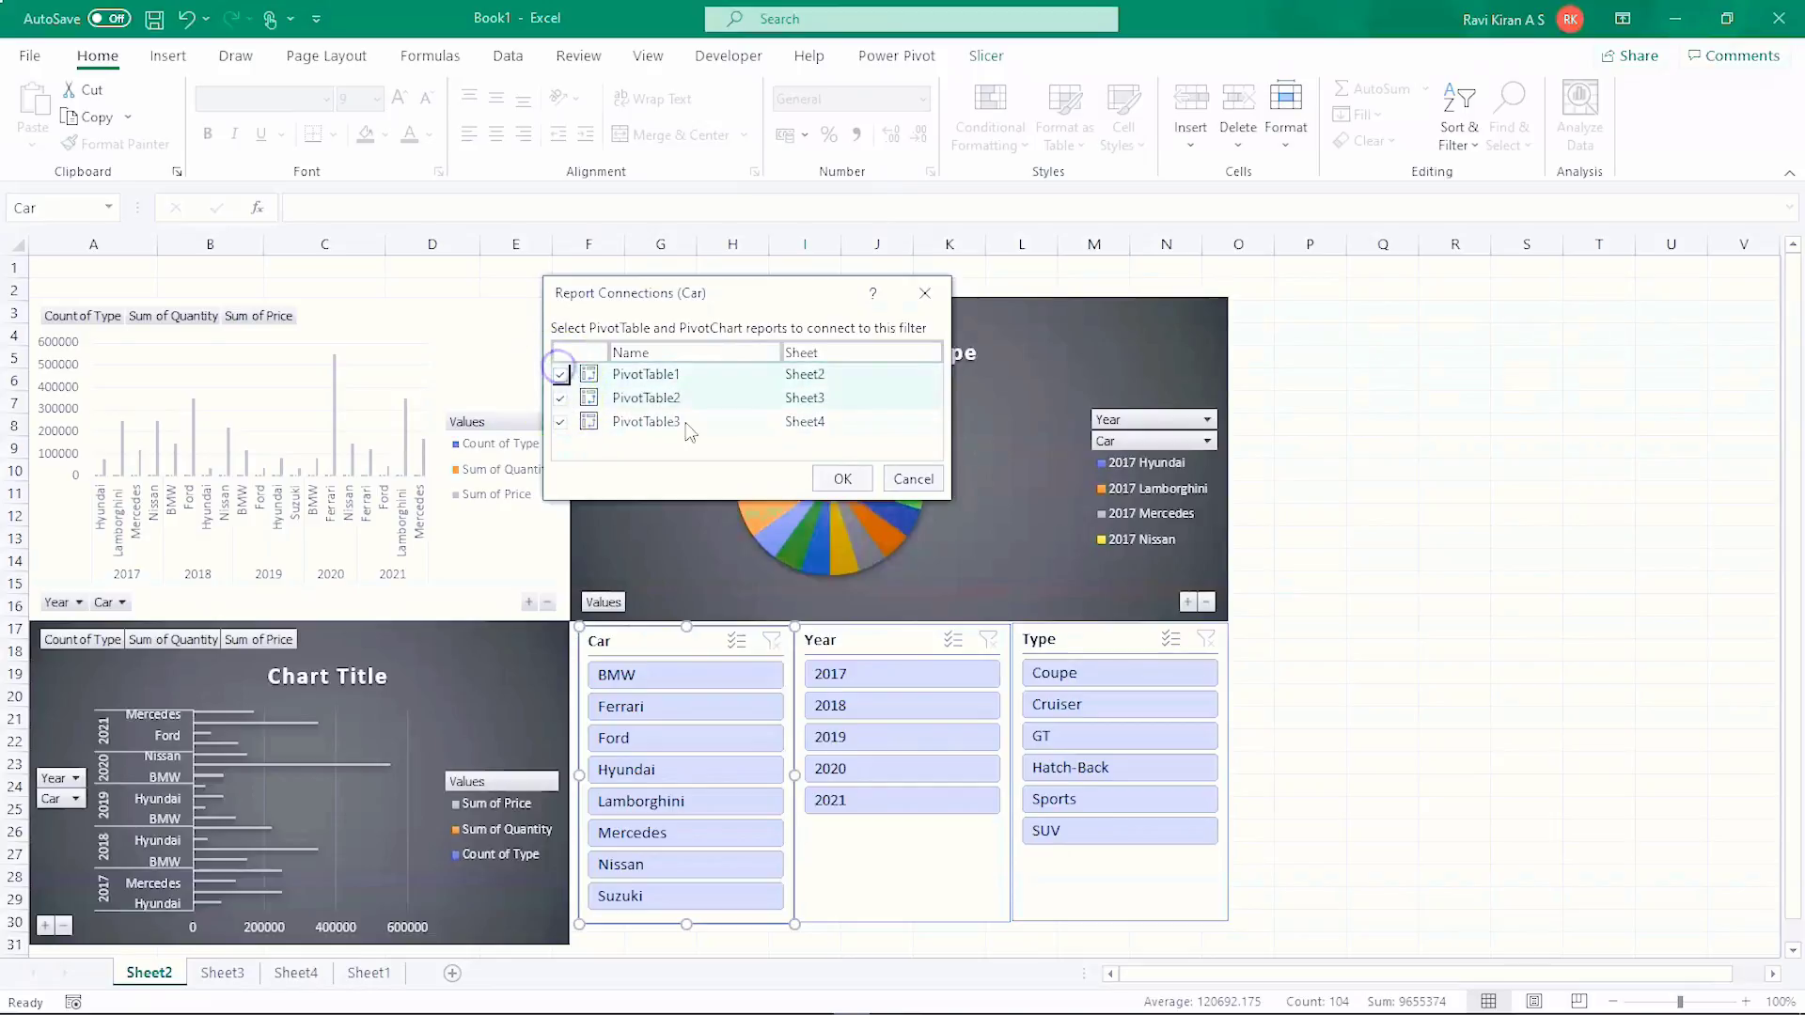
left_click(860, 478)
- Connect the Year slicer to PivotTable1 and PivotTable2 through its report connections
left_click(857, 641)
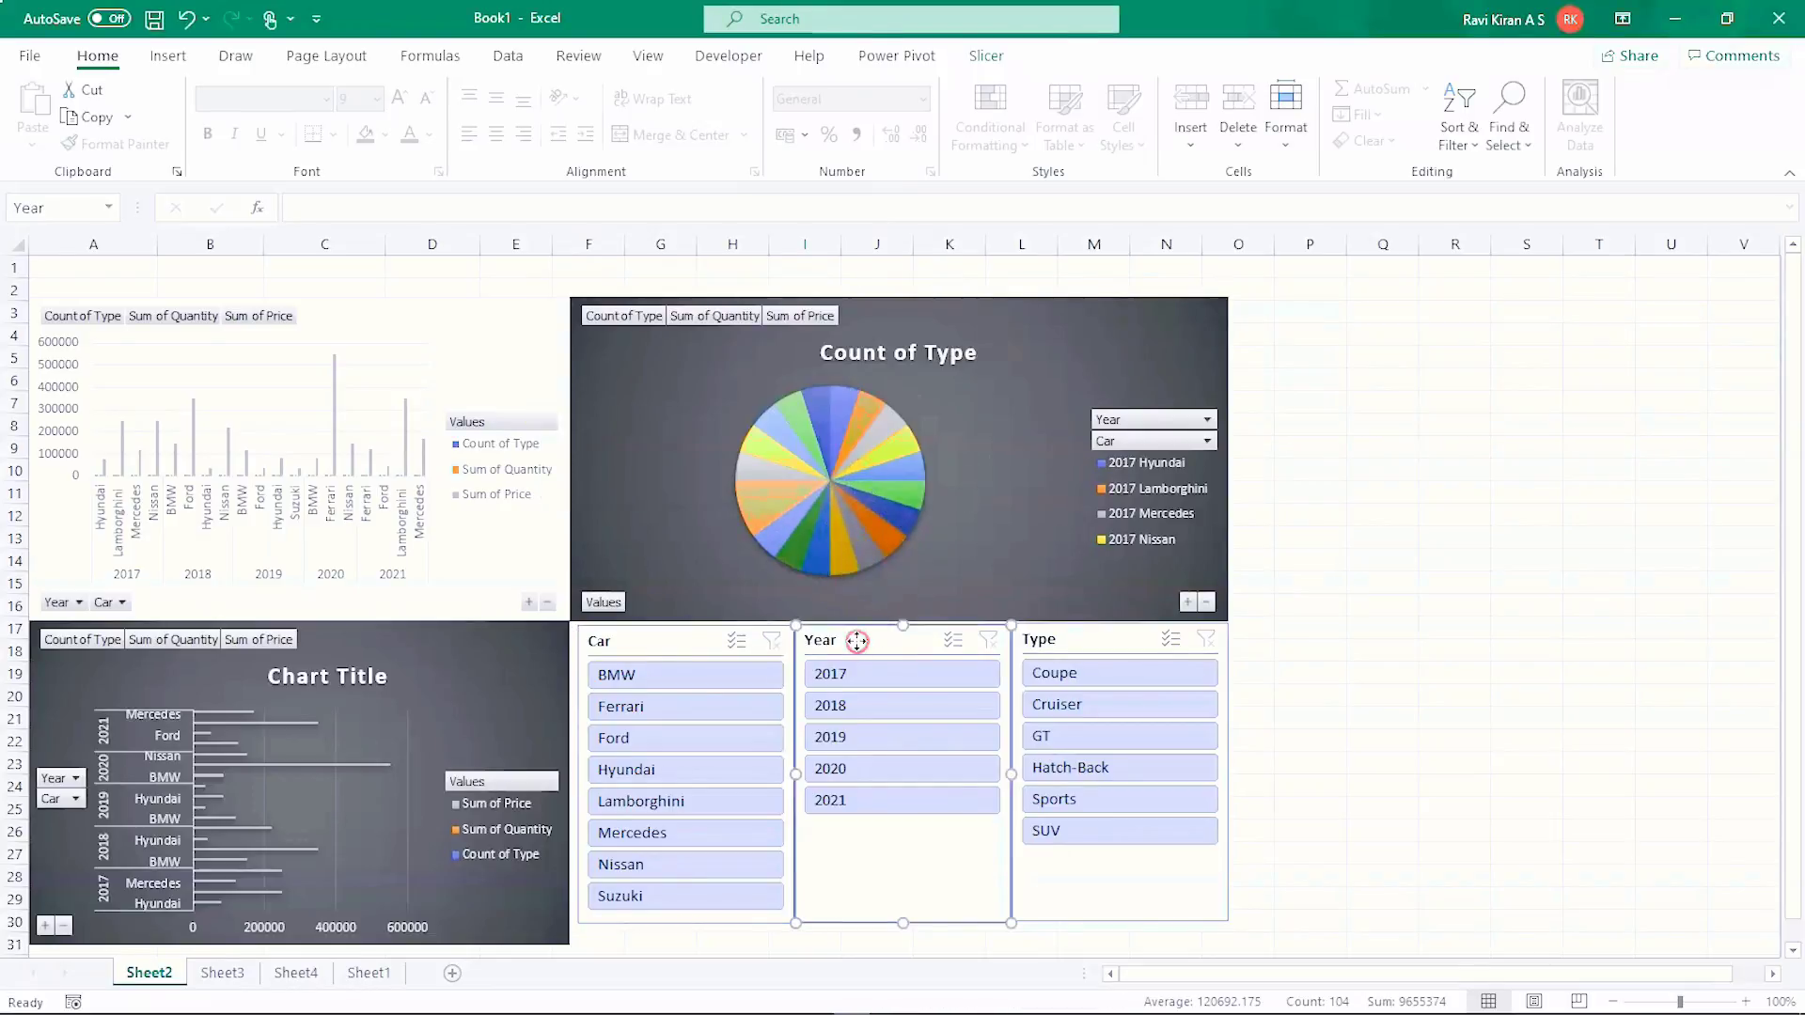
right_click(858, 641)
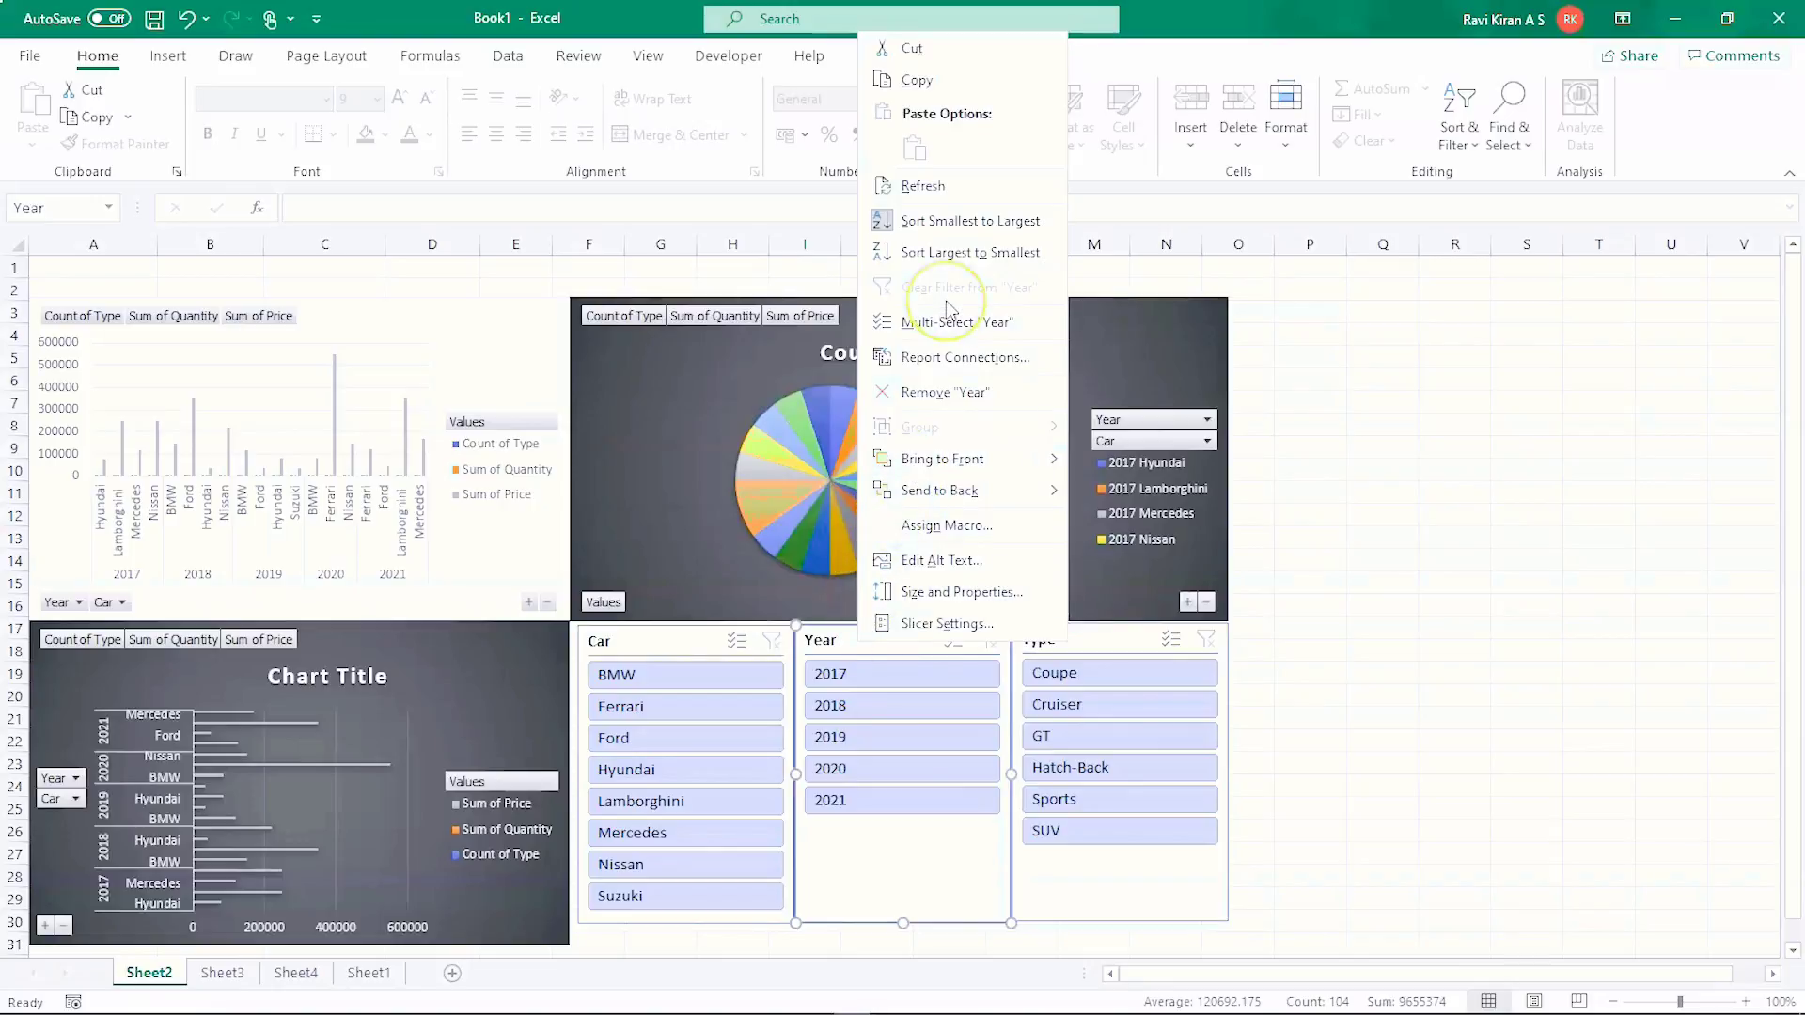
left_click(934, 356)
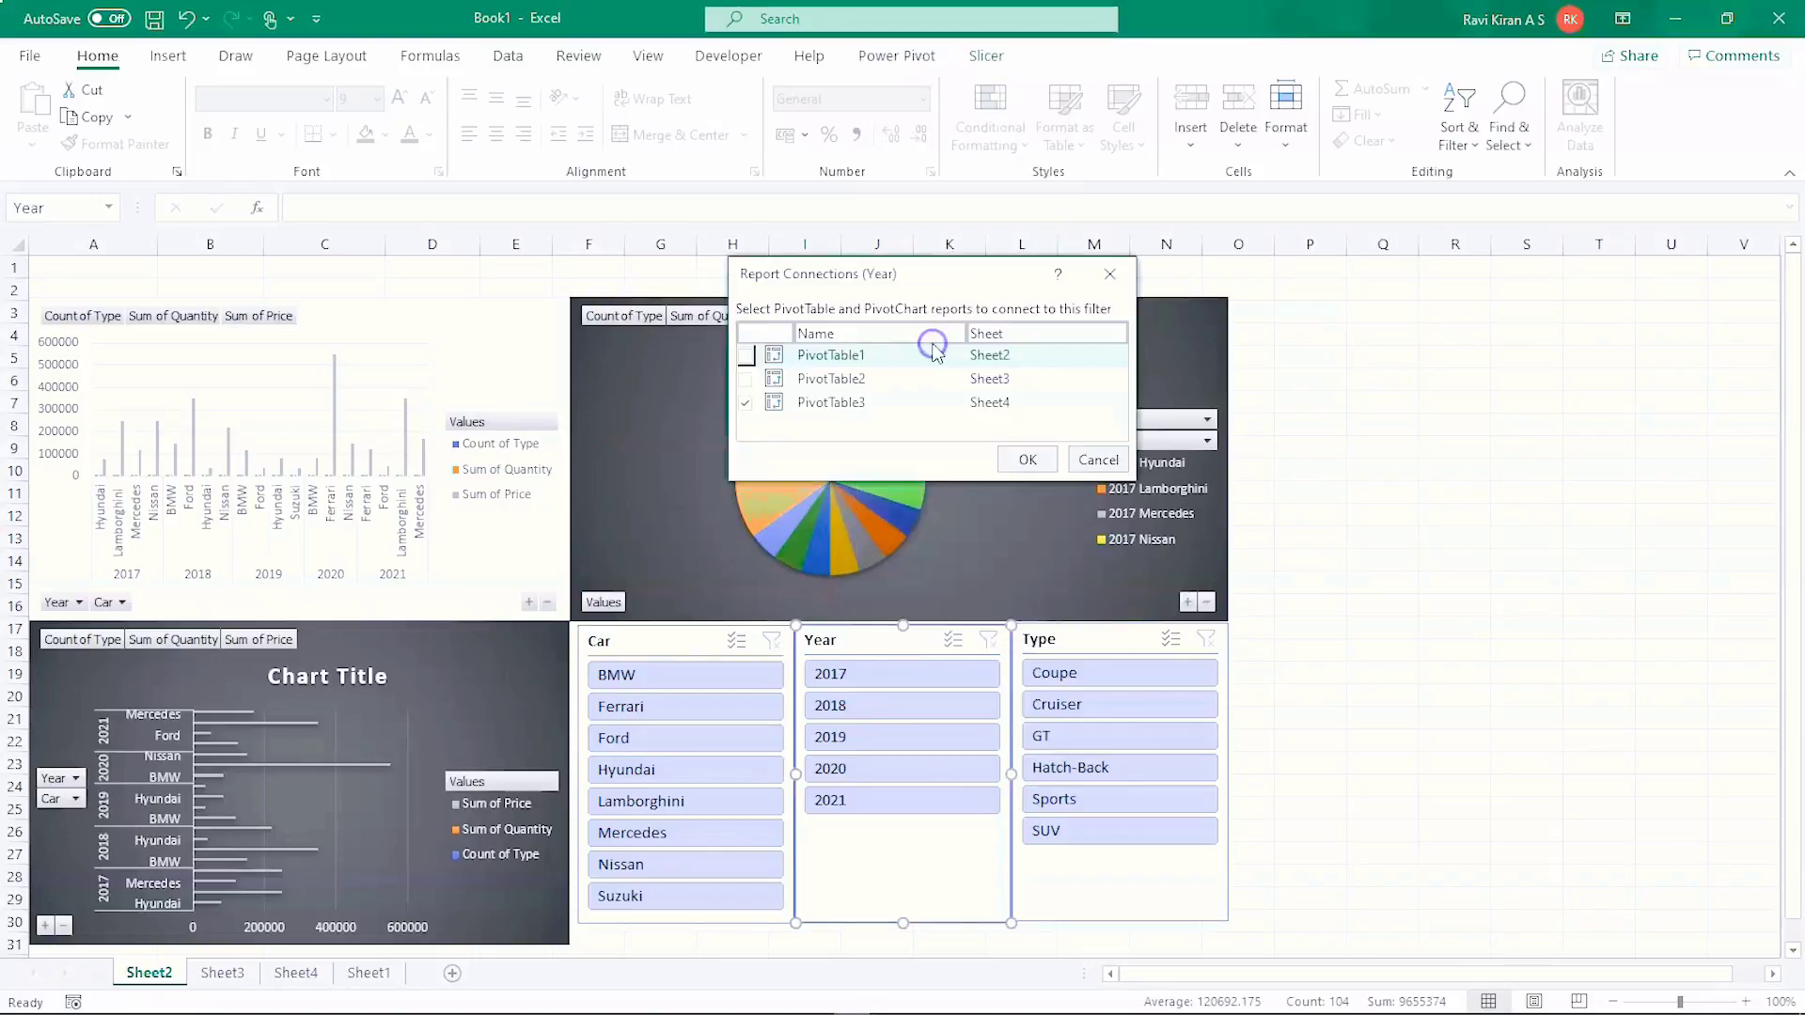
left_click(745, 356)
left_click(746, 379)
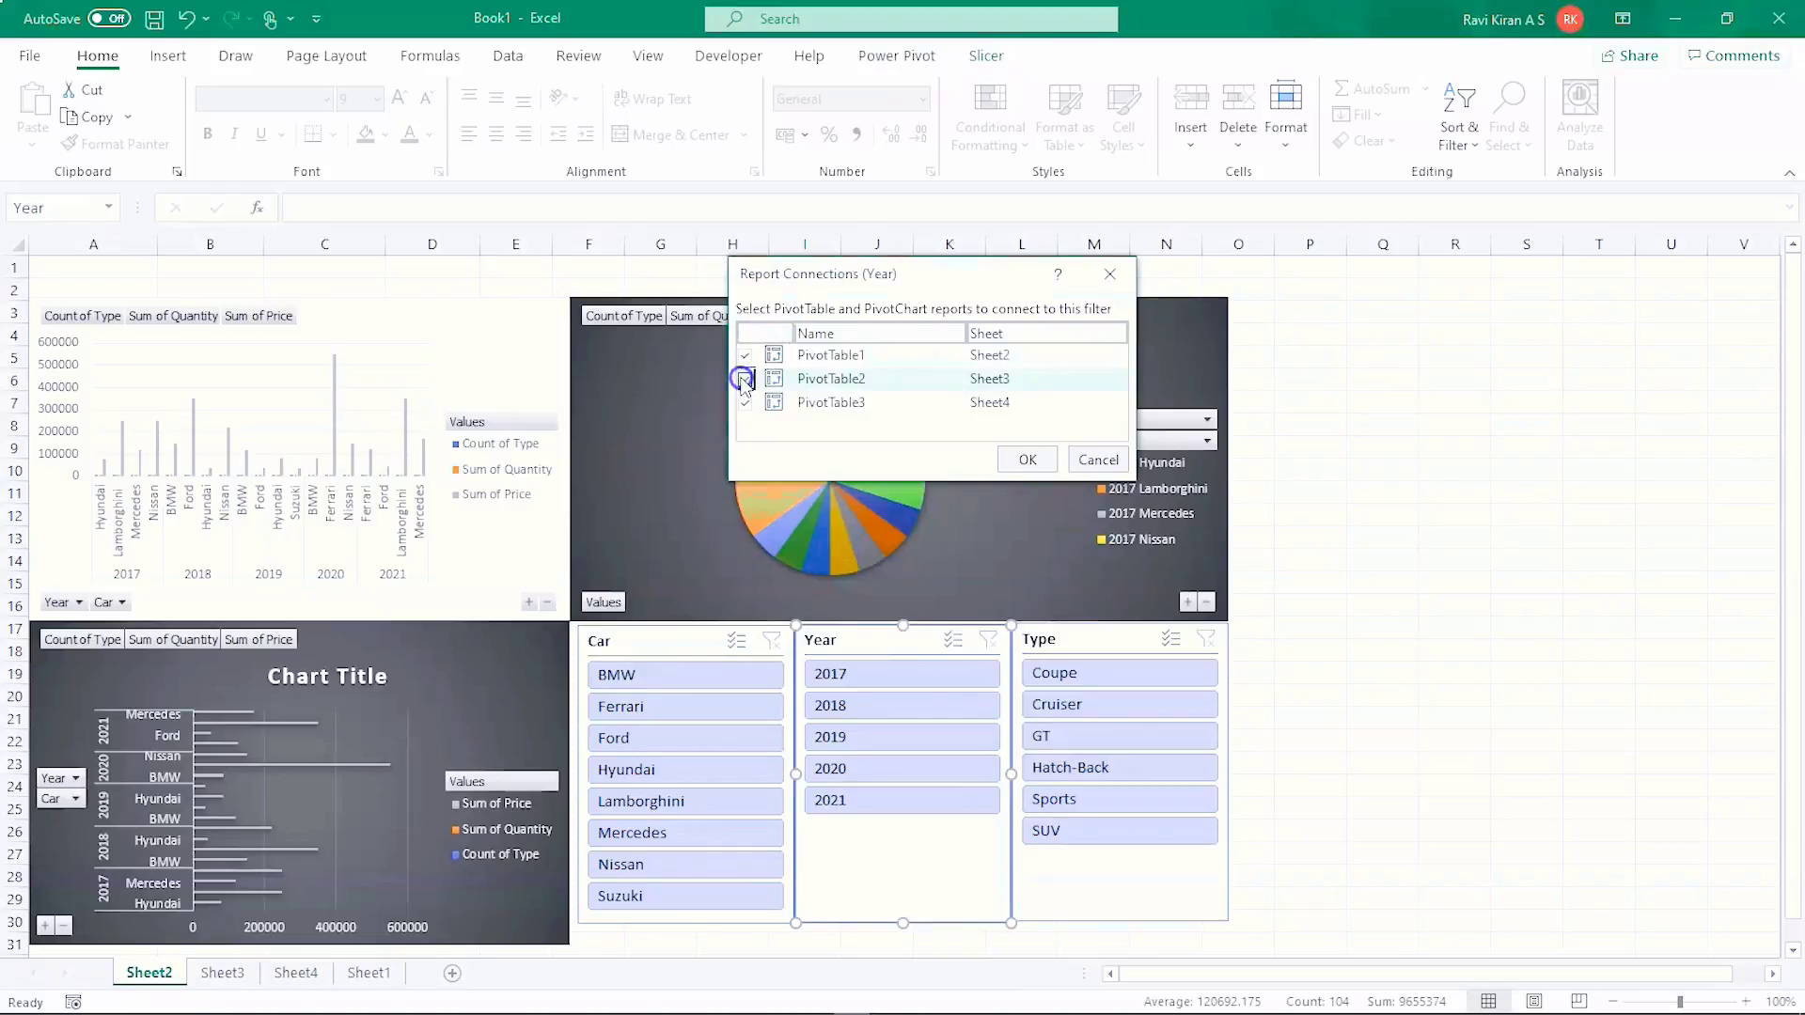
left_click(1032, 458)
- Connect the Type slicer to PivotTable1 and PivotTable2 through its report connections
right_click(1076, 632)
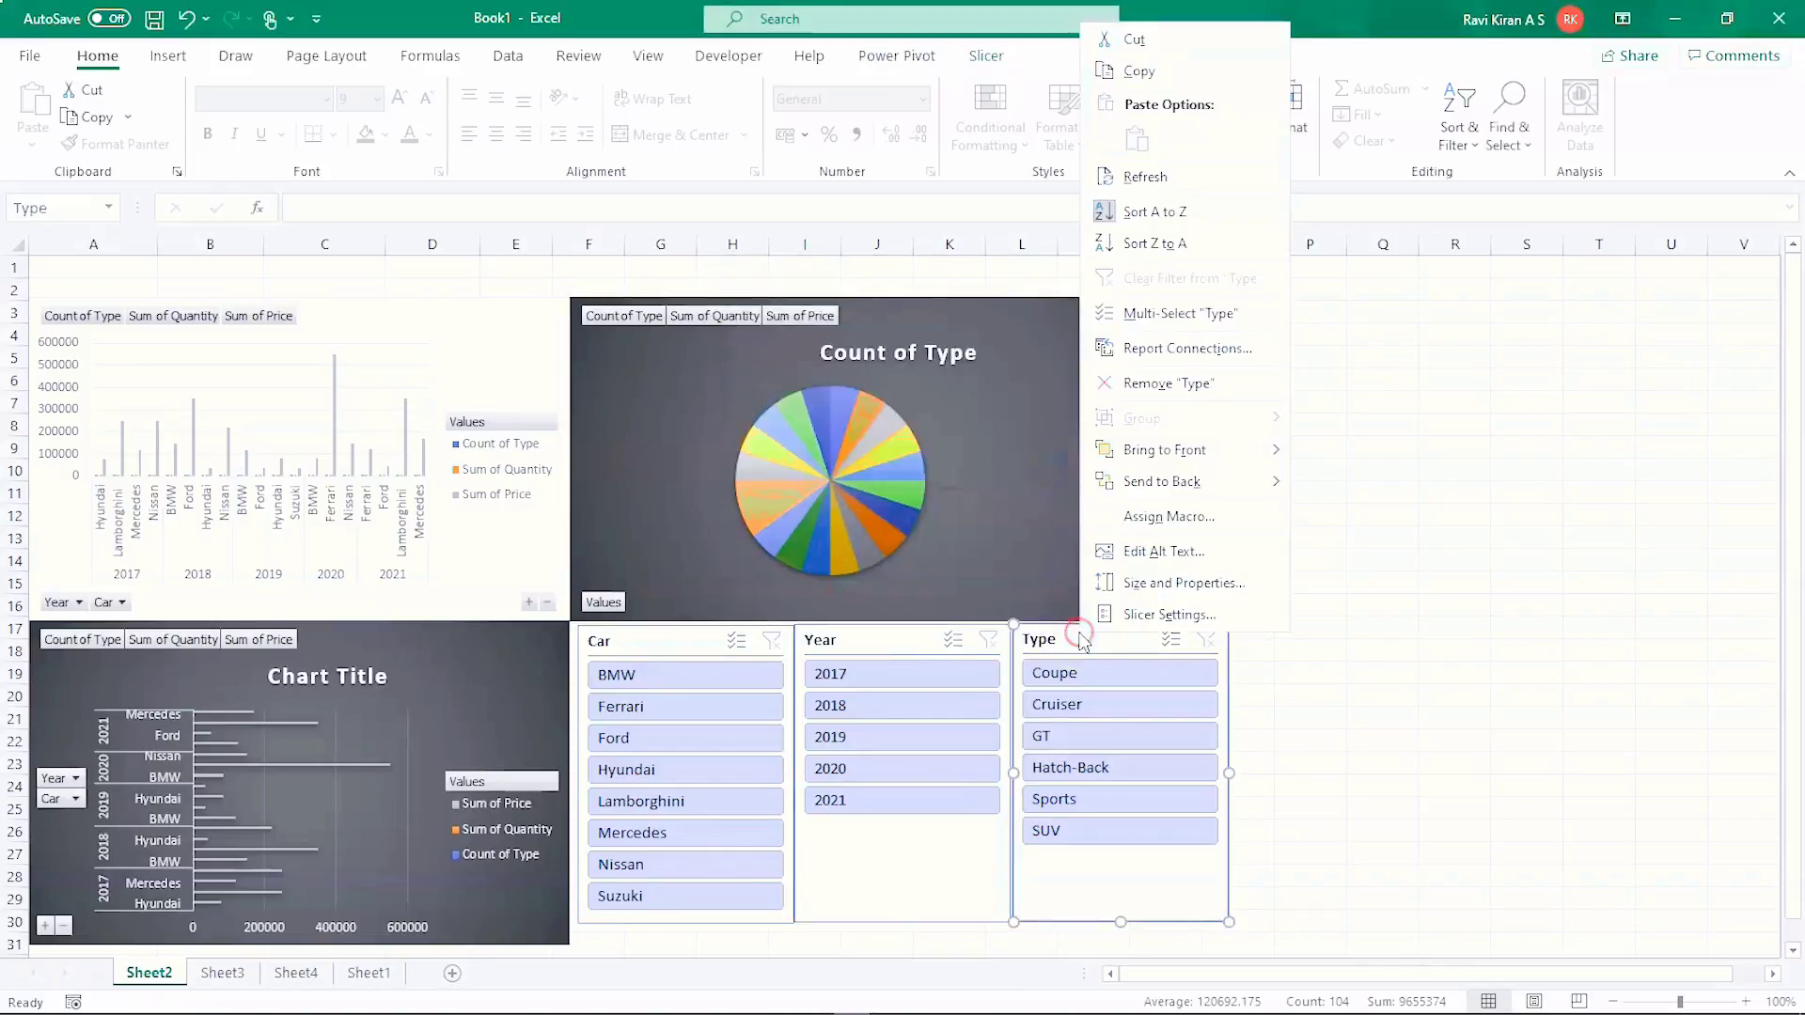
left_click(1139, 349)
left_click(934, 364)
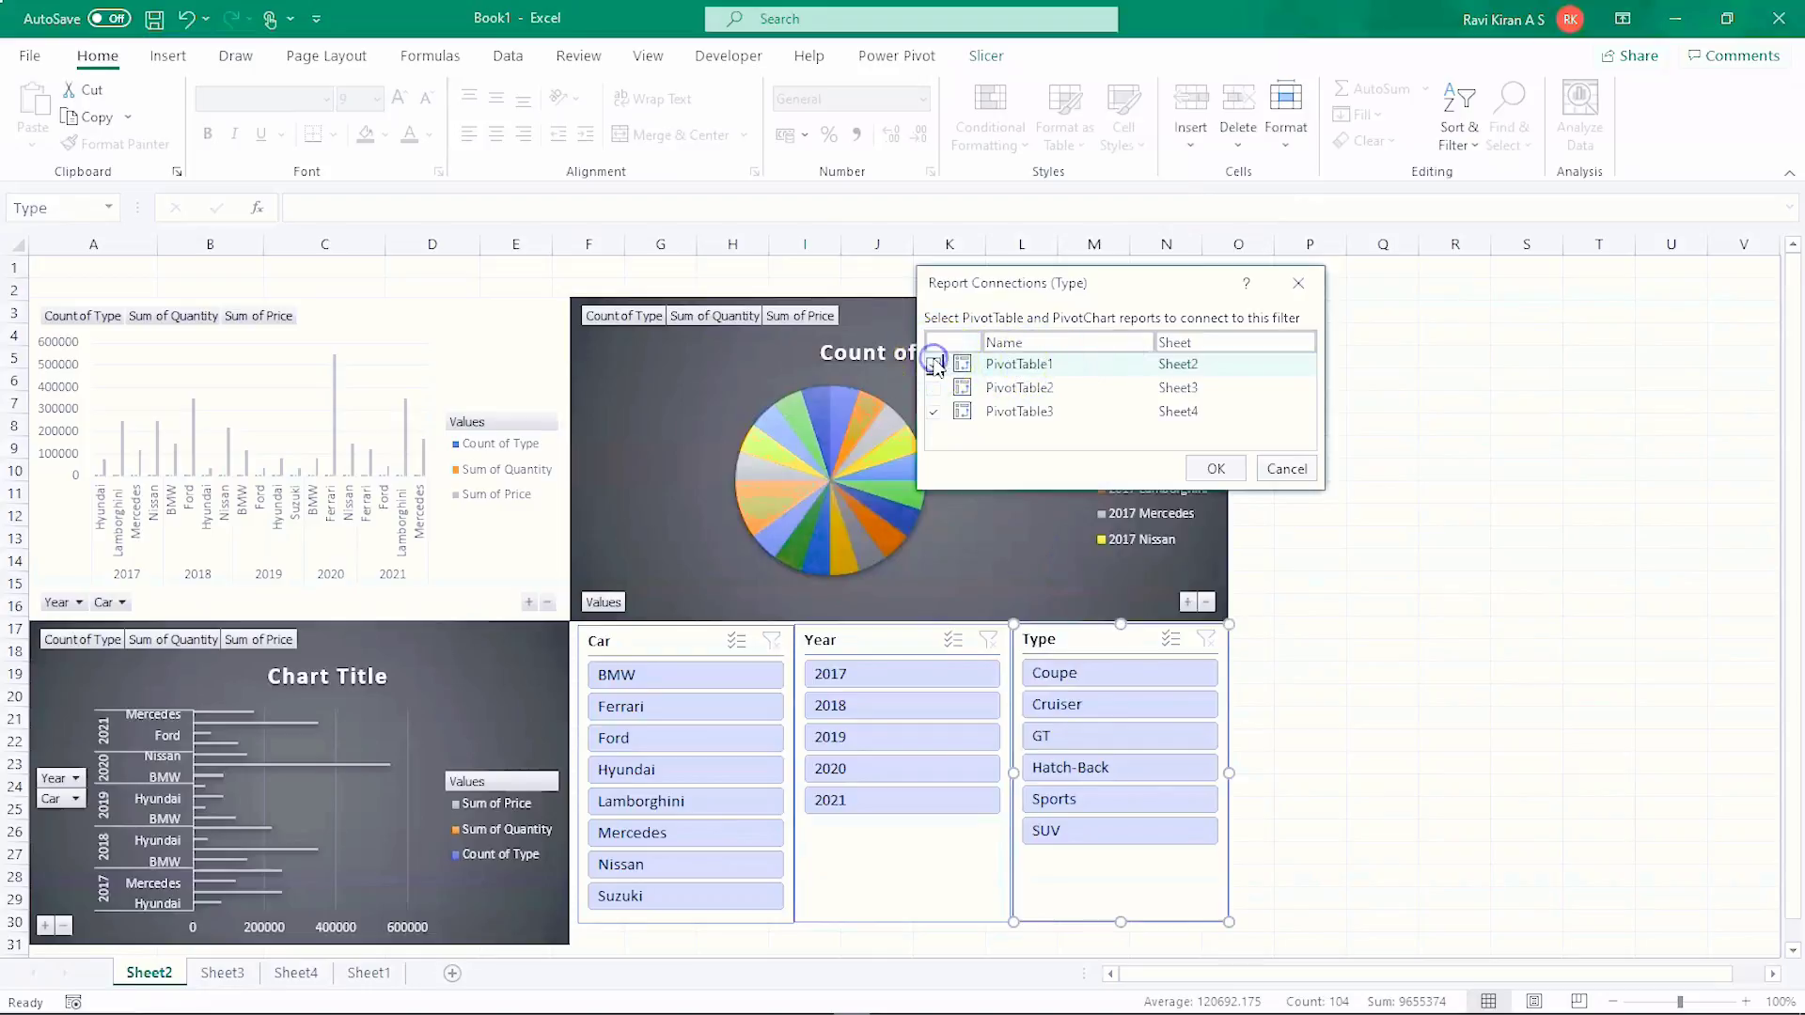
left_click(935, 388)
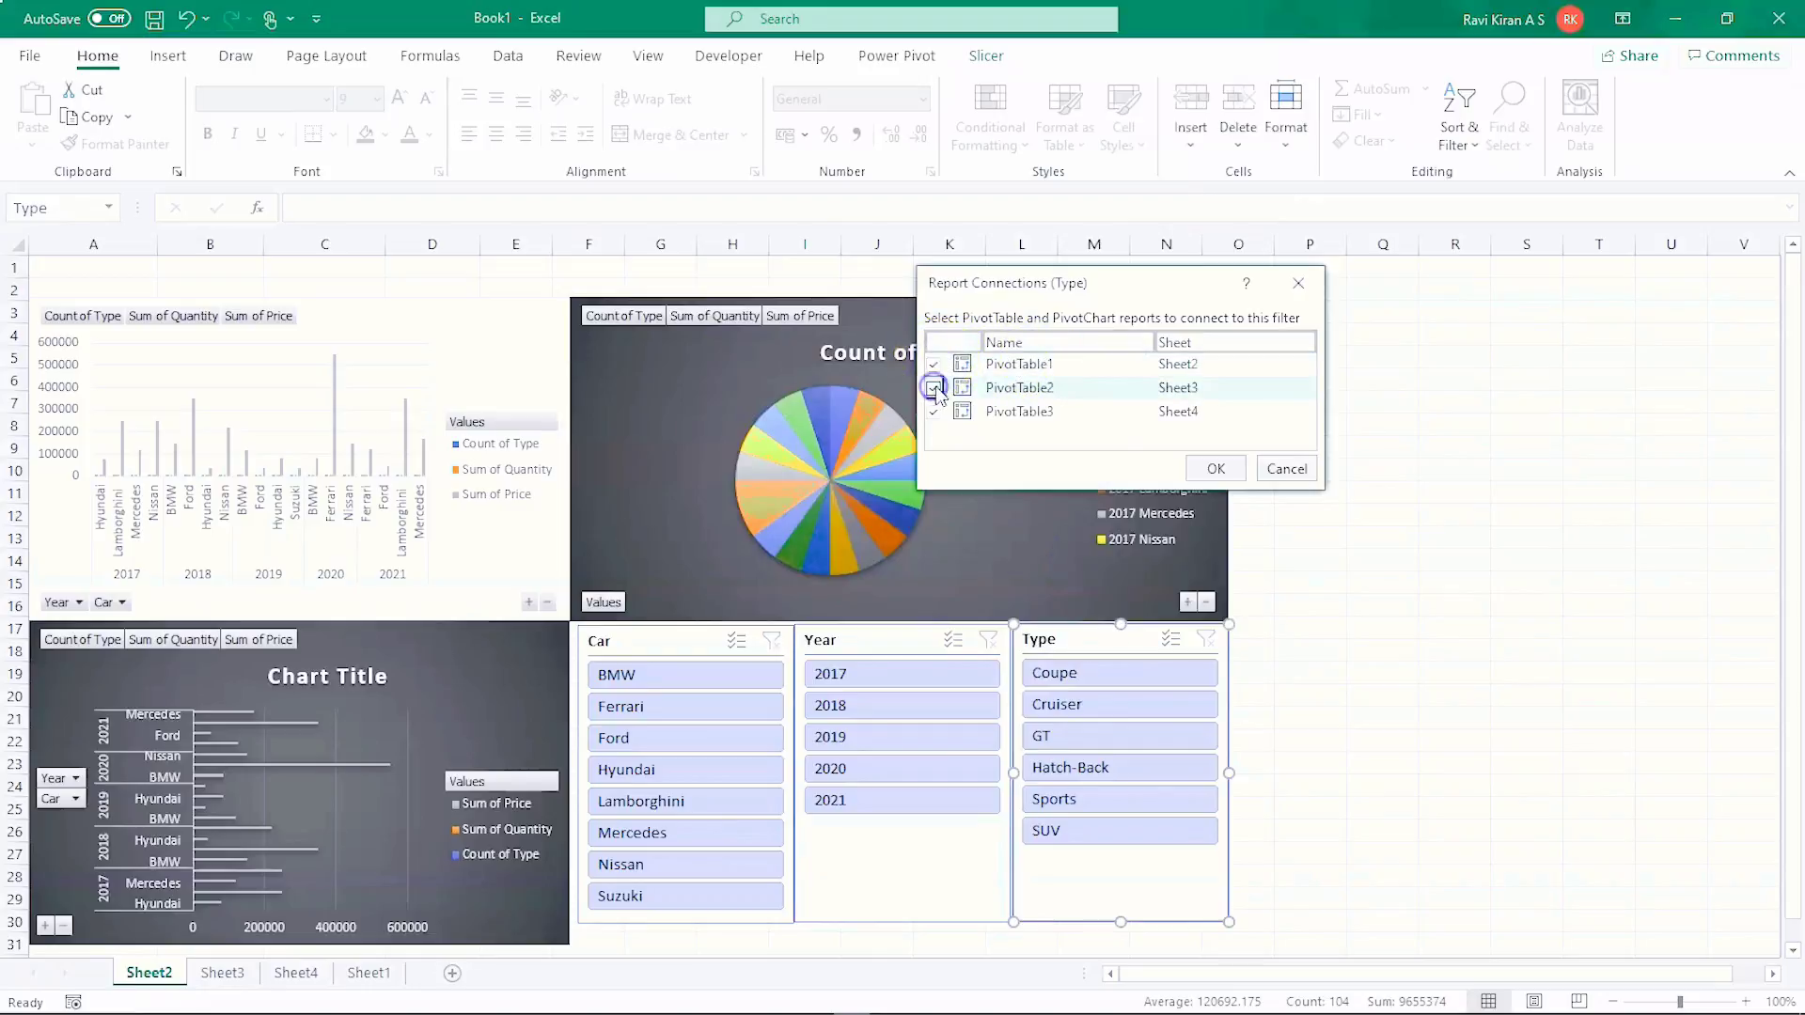
left_click(1215, 468)
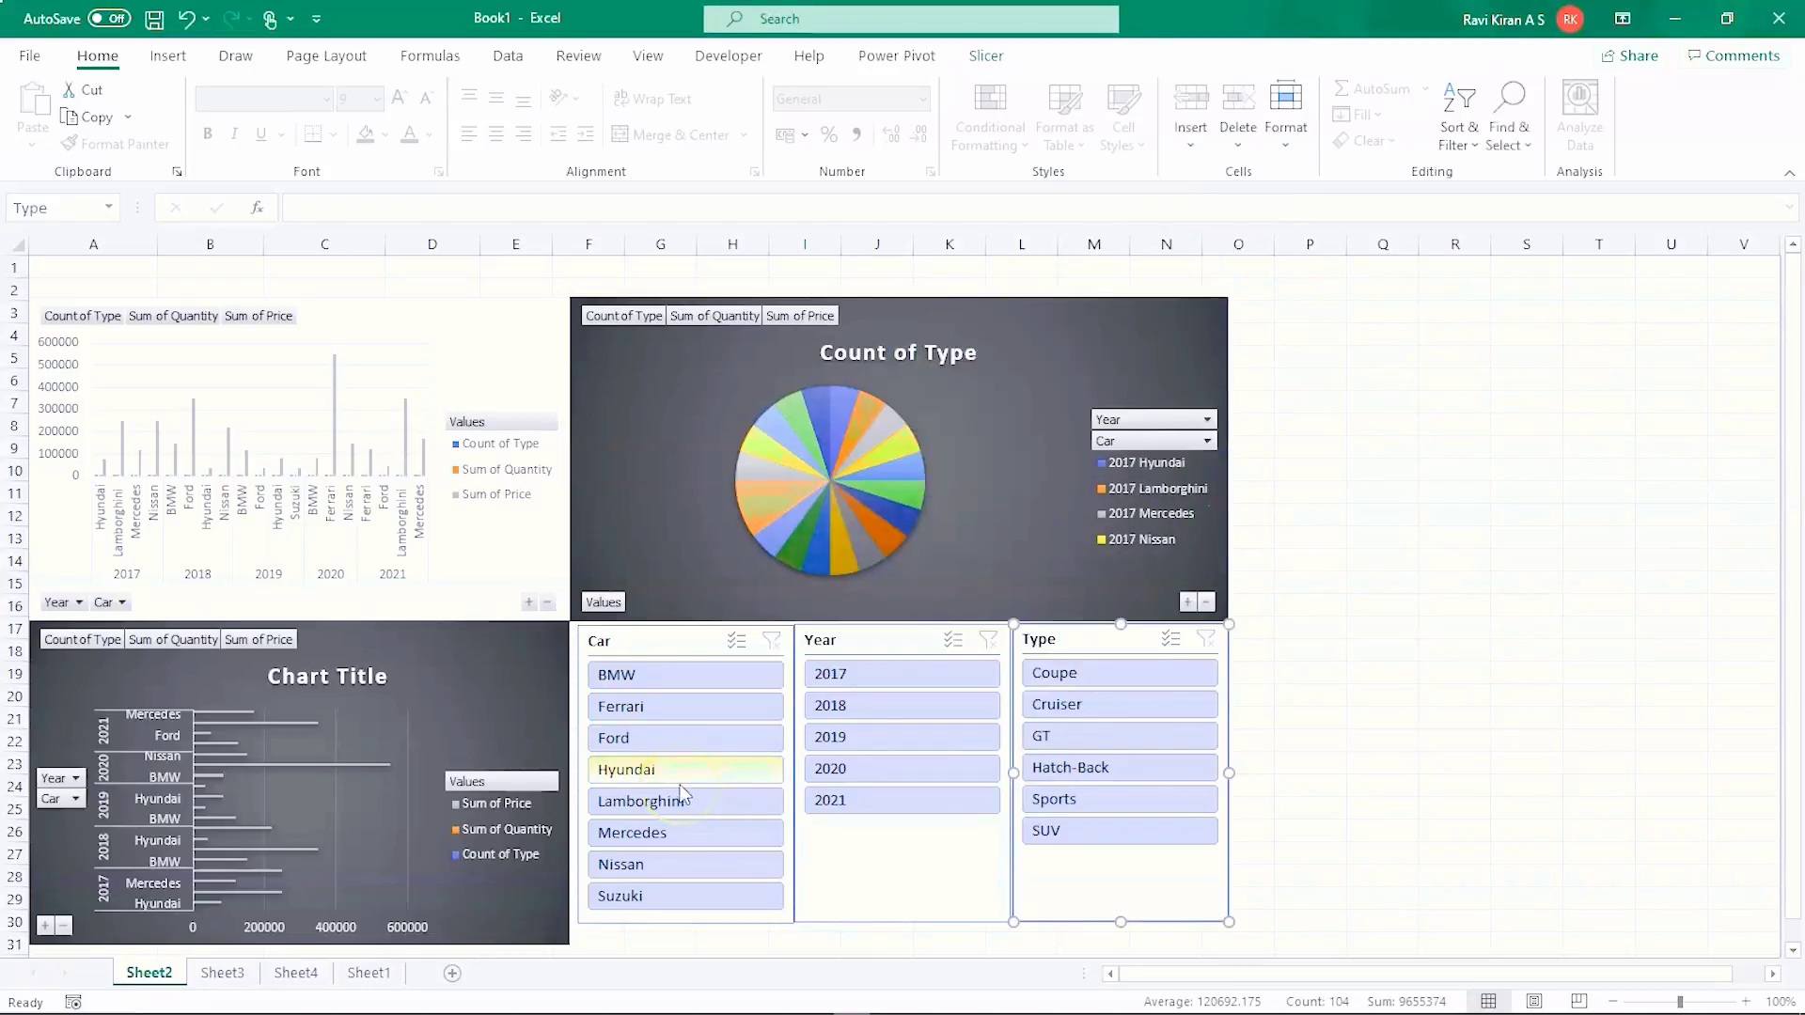
- Filter all the dashboard charts to Ford, 2019 and Hatch-Back with the slicers
left_click(645, 739)
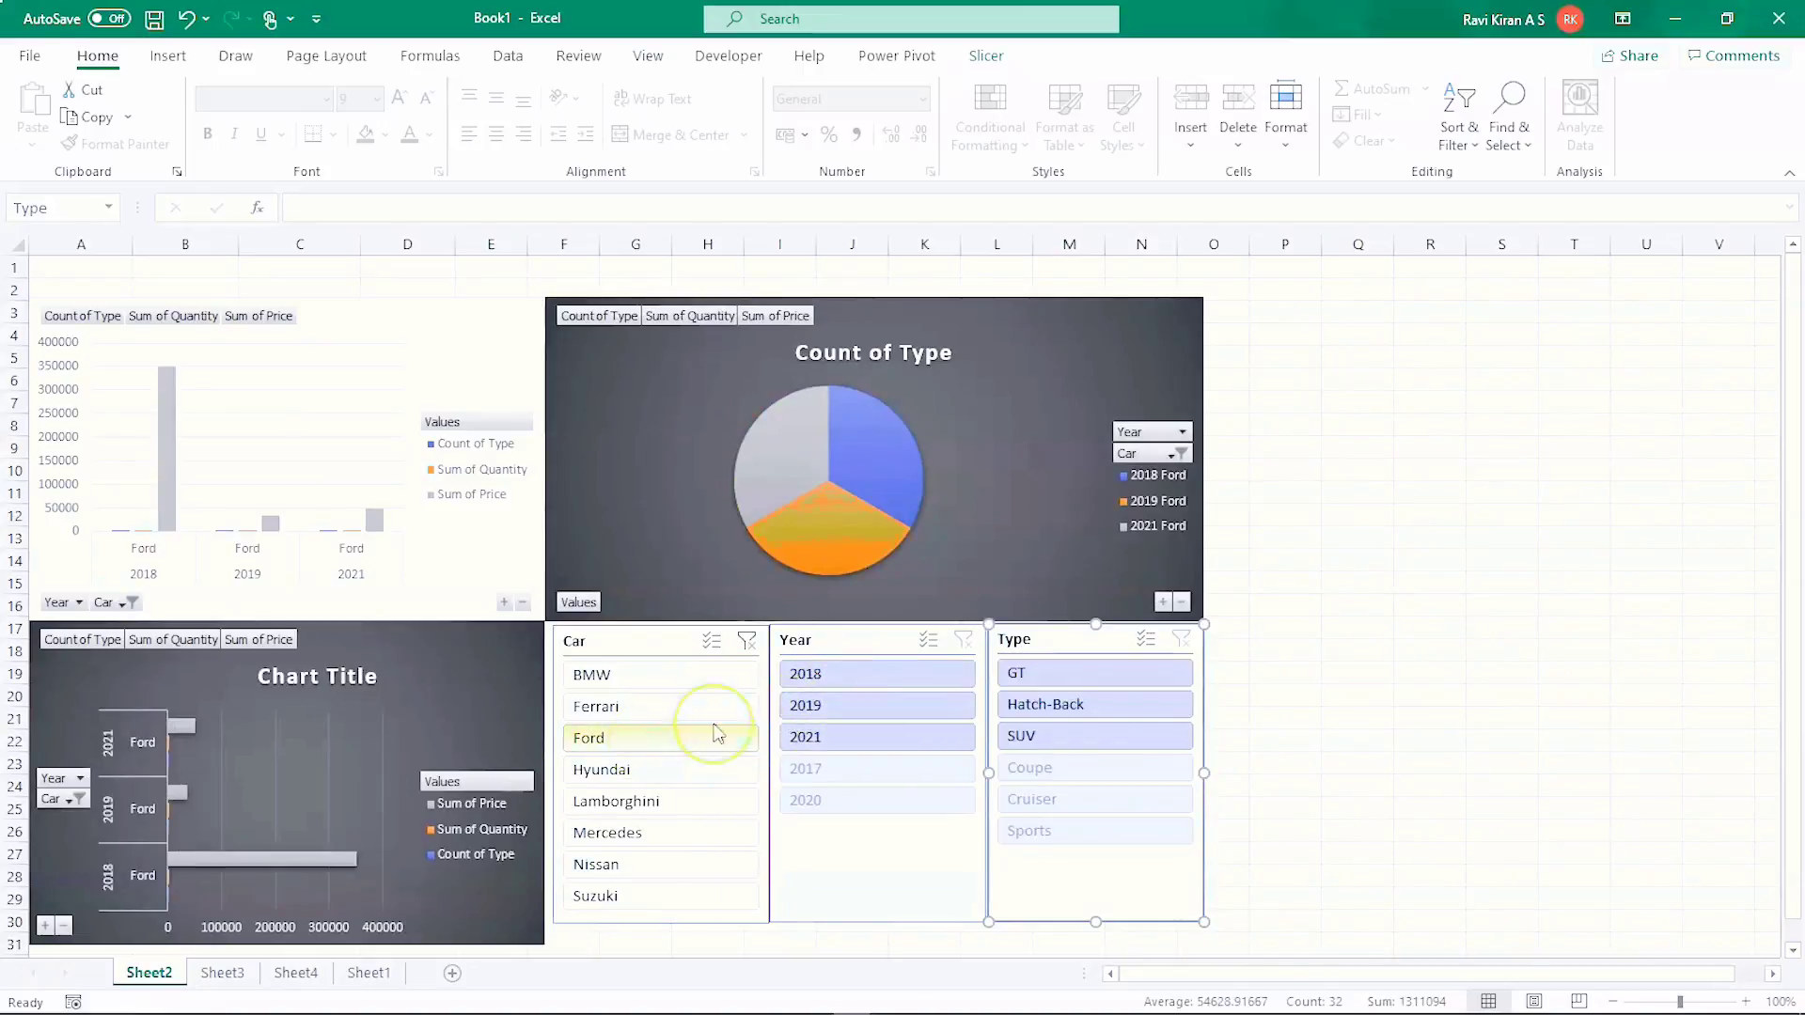
left_click(814, 707)
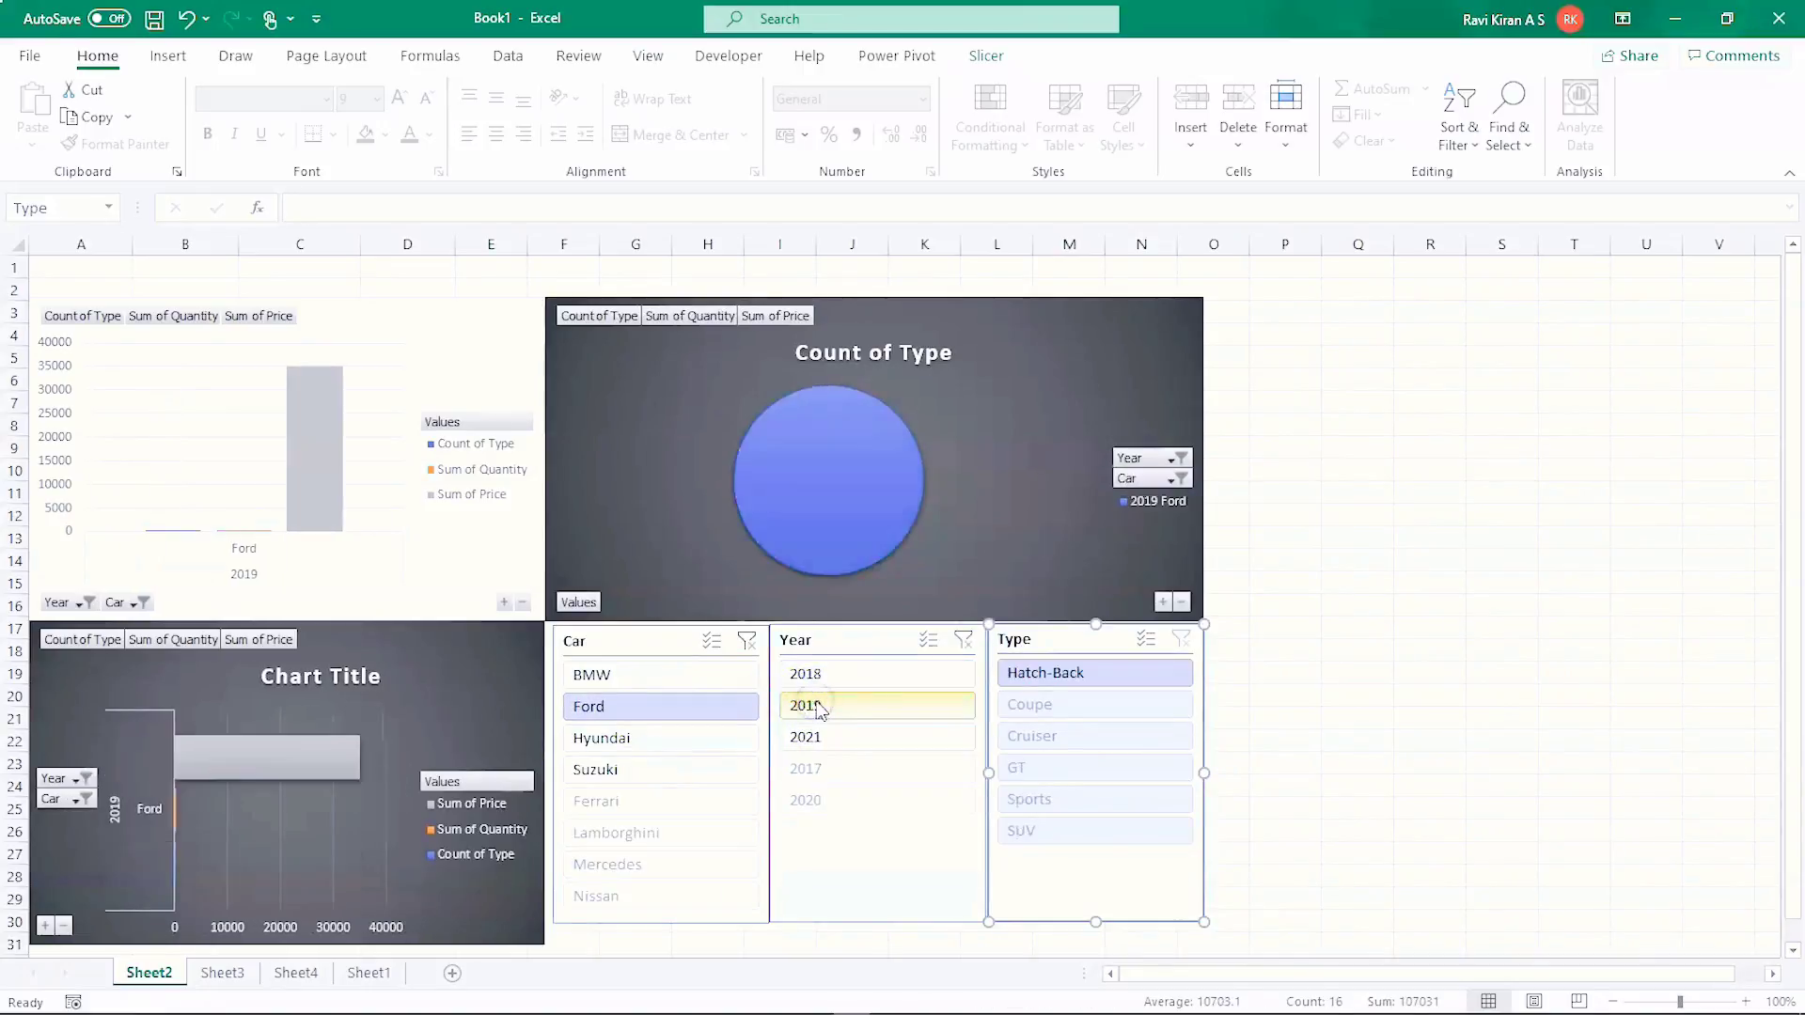
left_click(1031, 674)
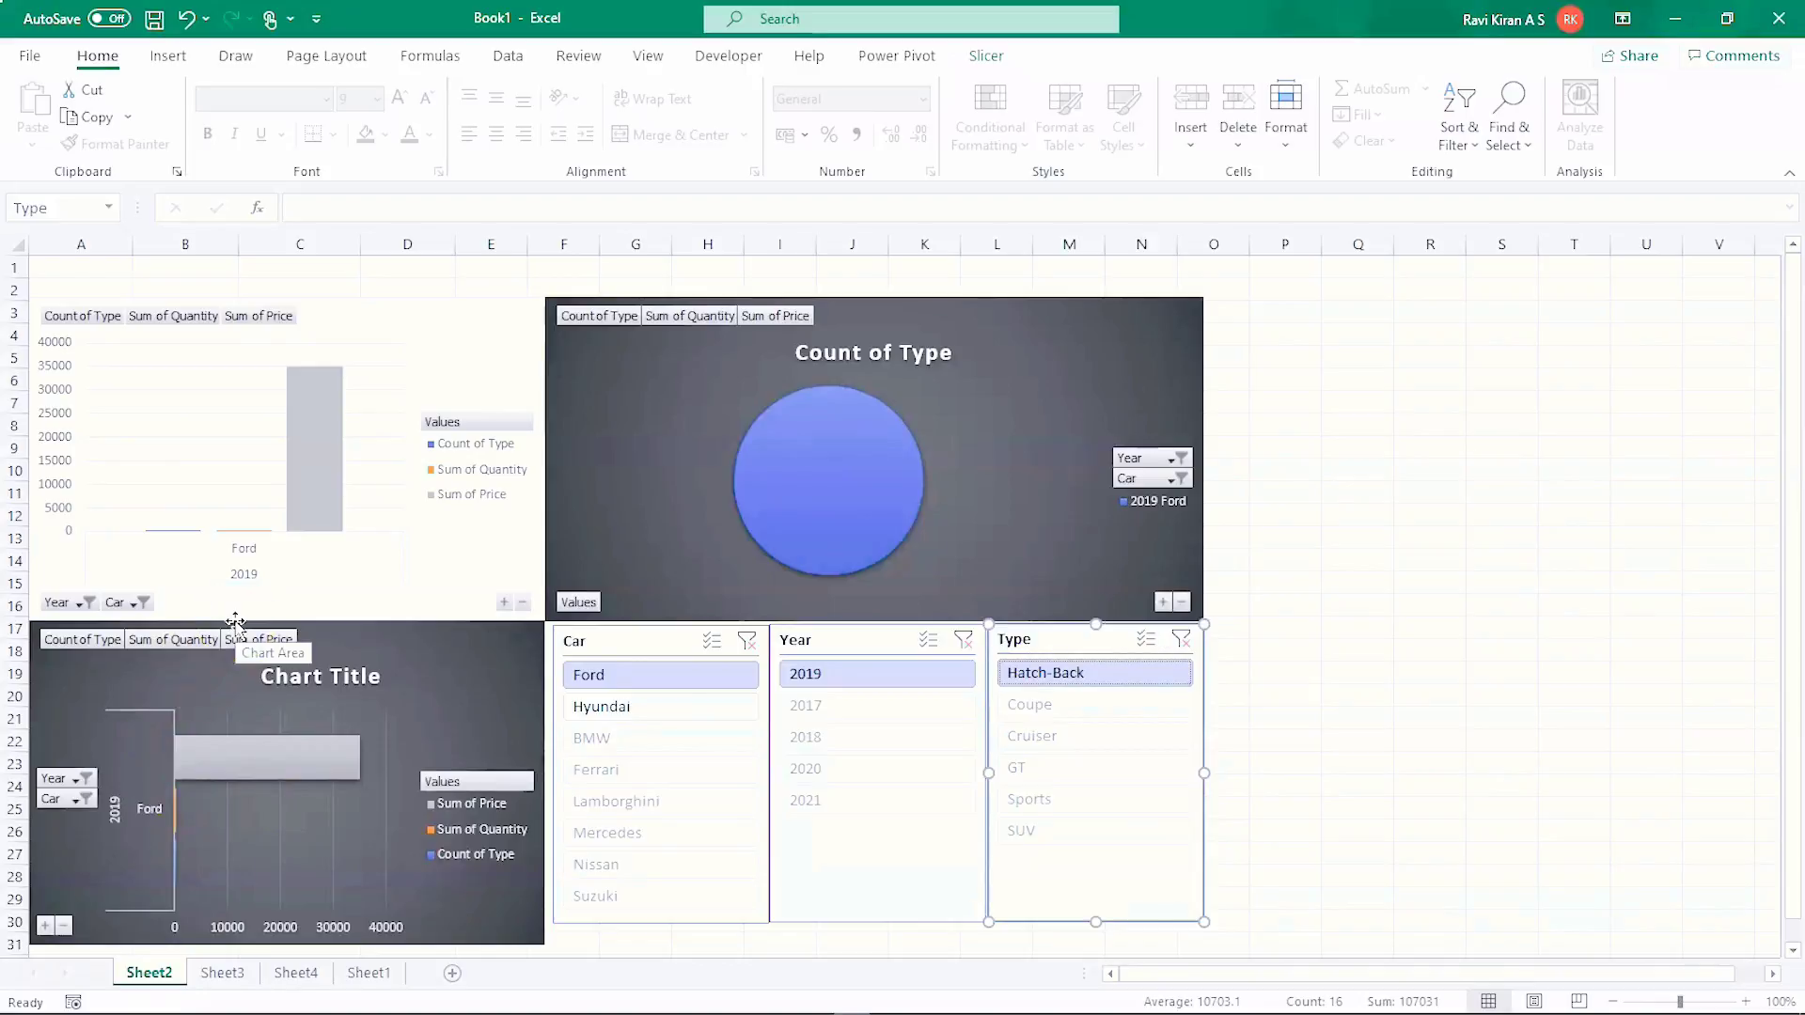
left_click(1285, 583)
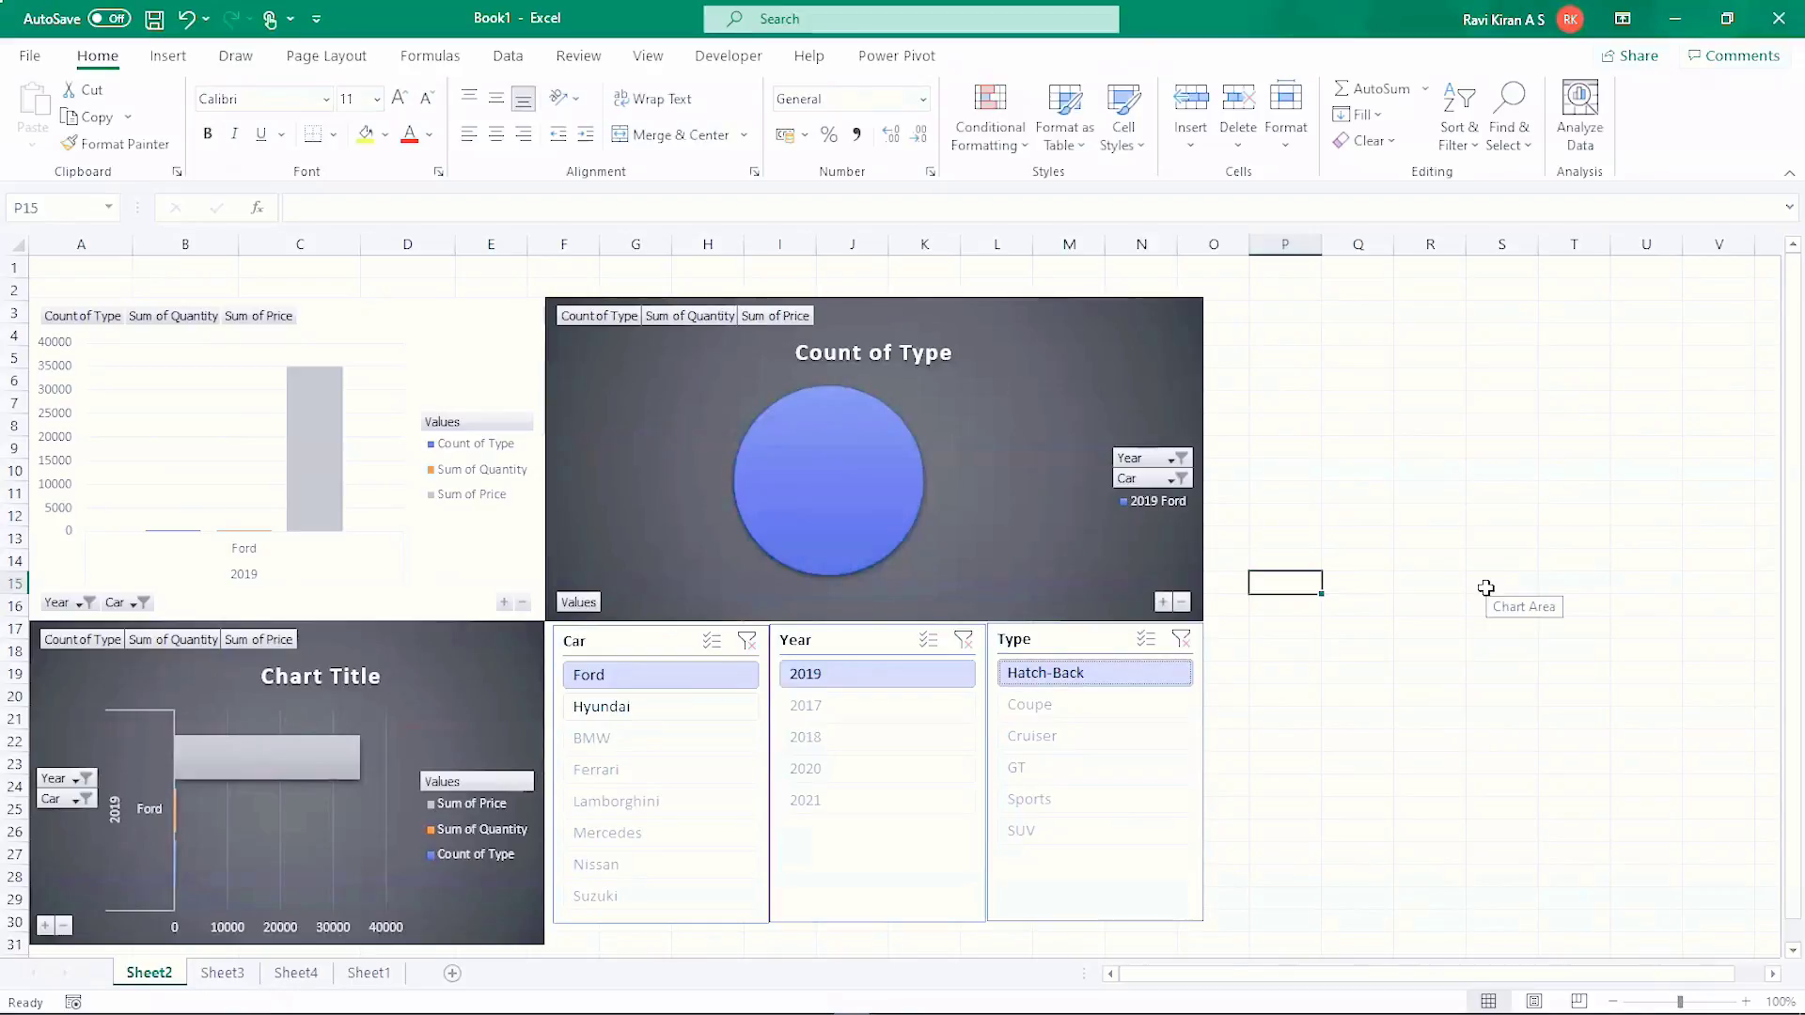
- Switch to the Sample - Superstore workbook and enable its editing and macro content
key("alt+Tab")
key("alt+Tab")
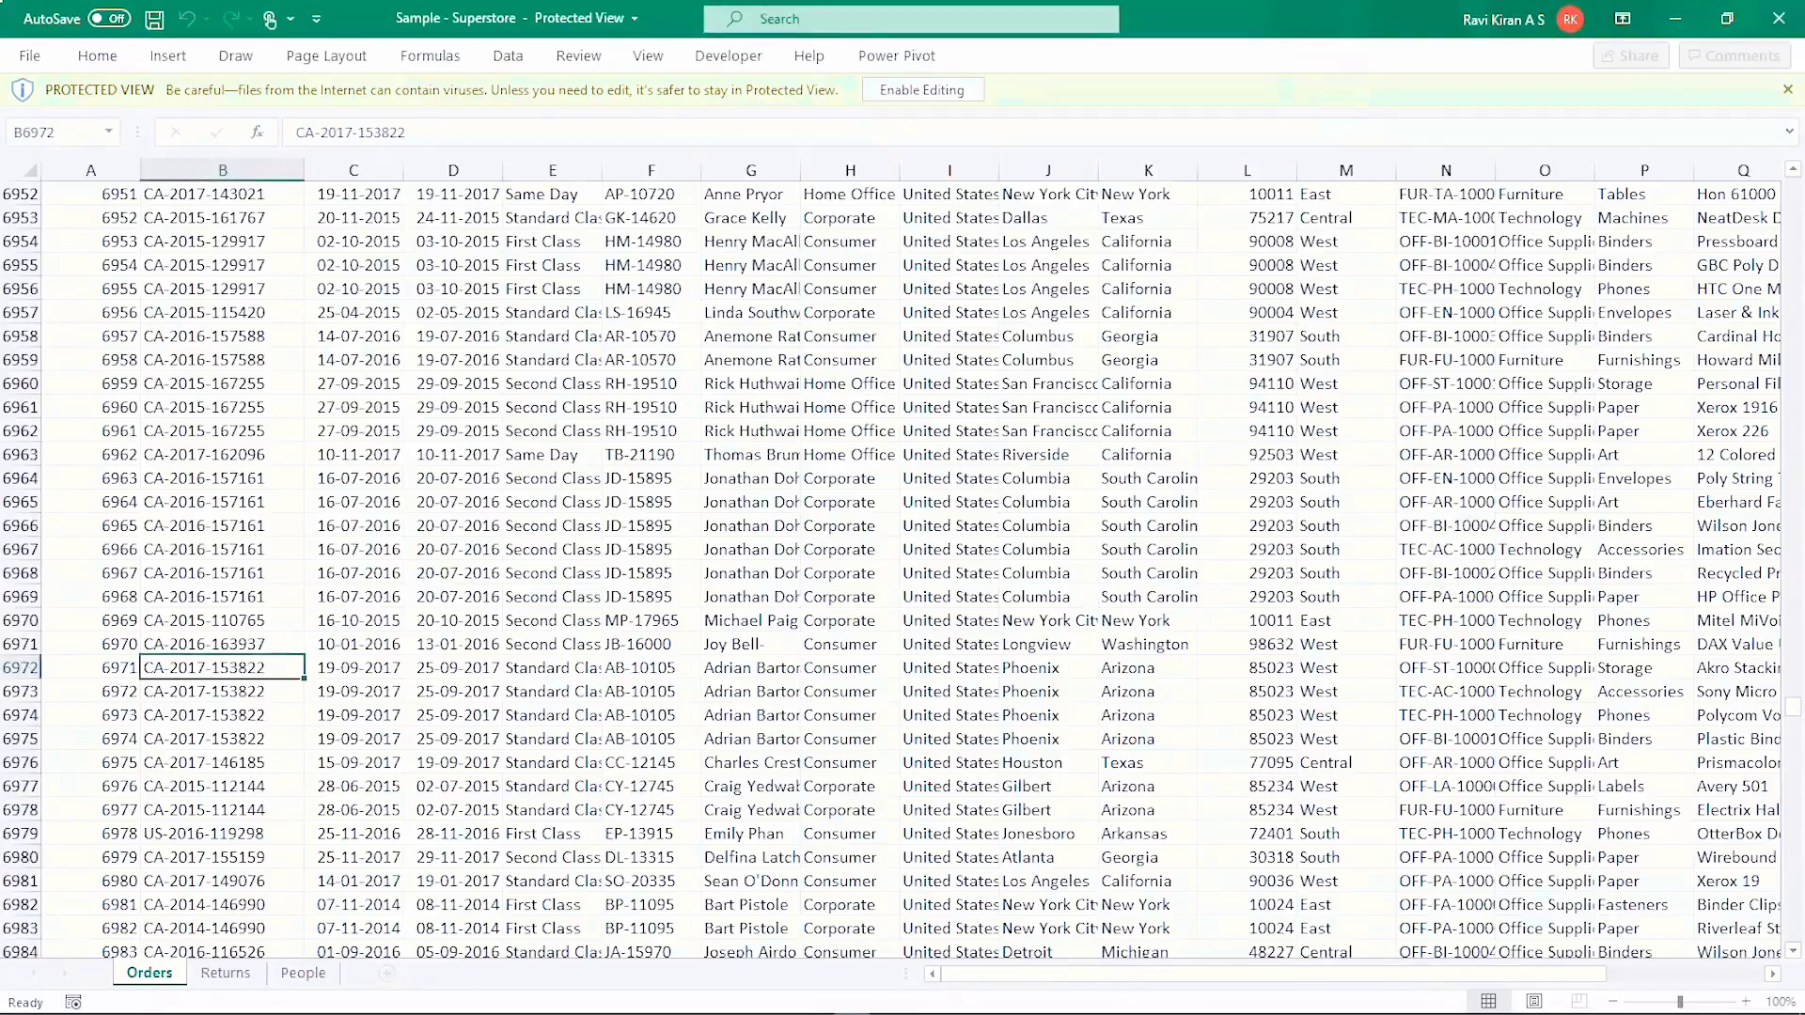
scroll(761, 455, "up", 20)
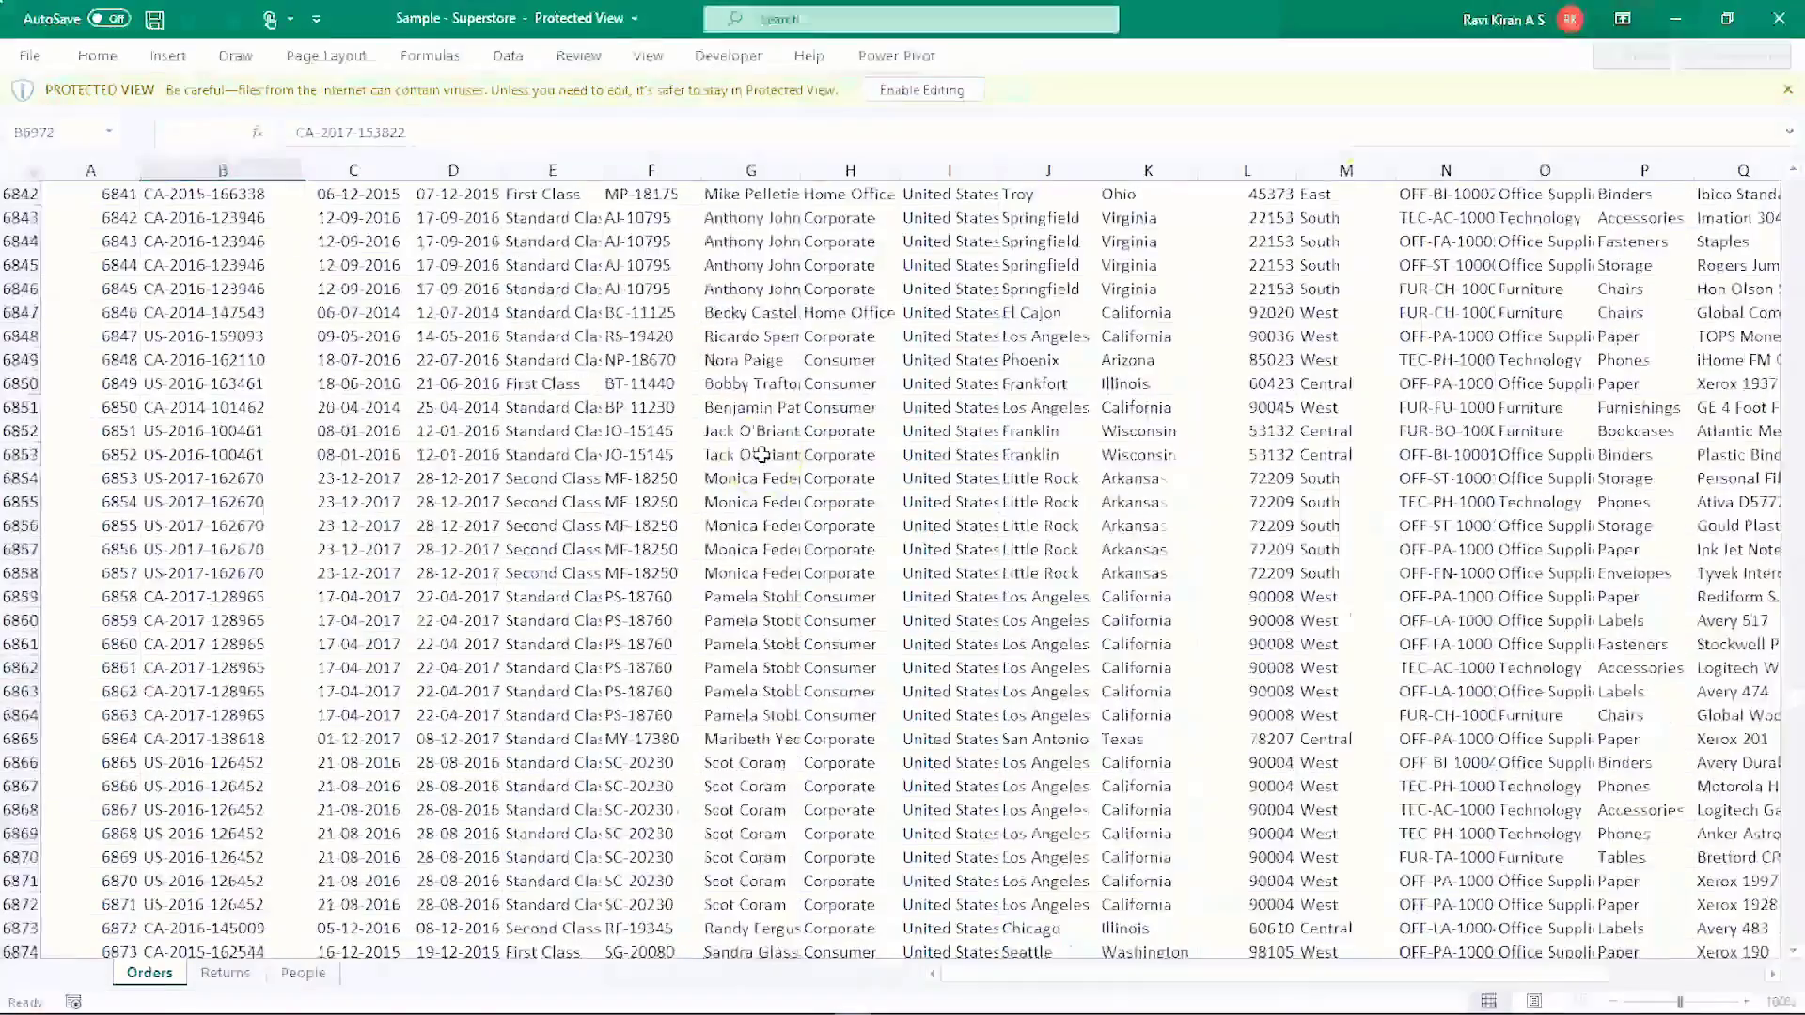
scroll(761, 455, "up", 20)
left_click(938, 89)
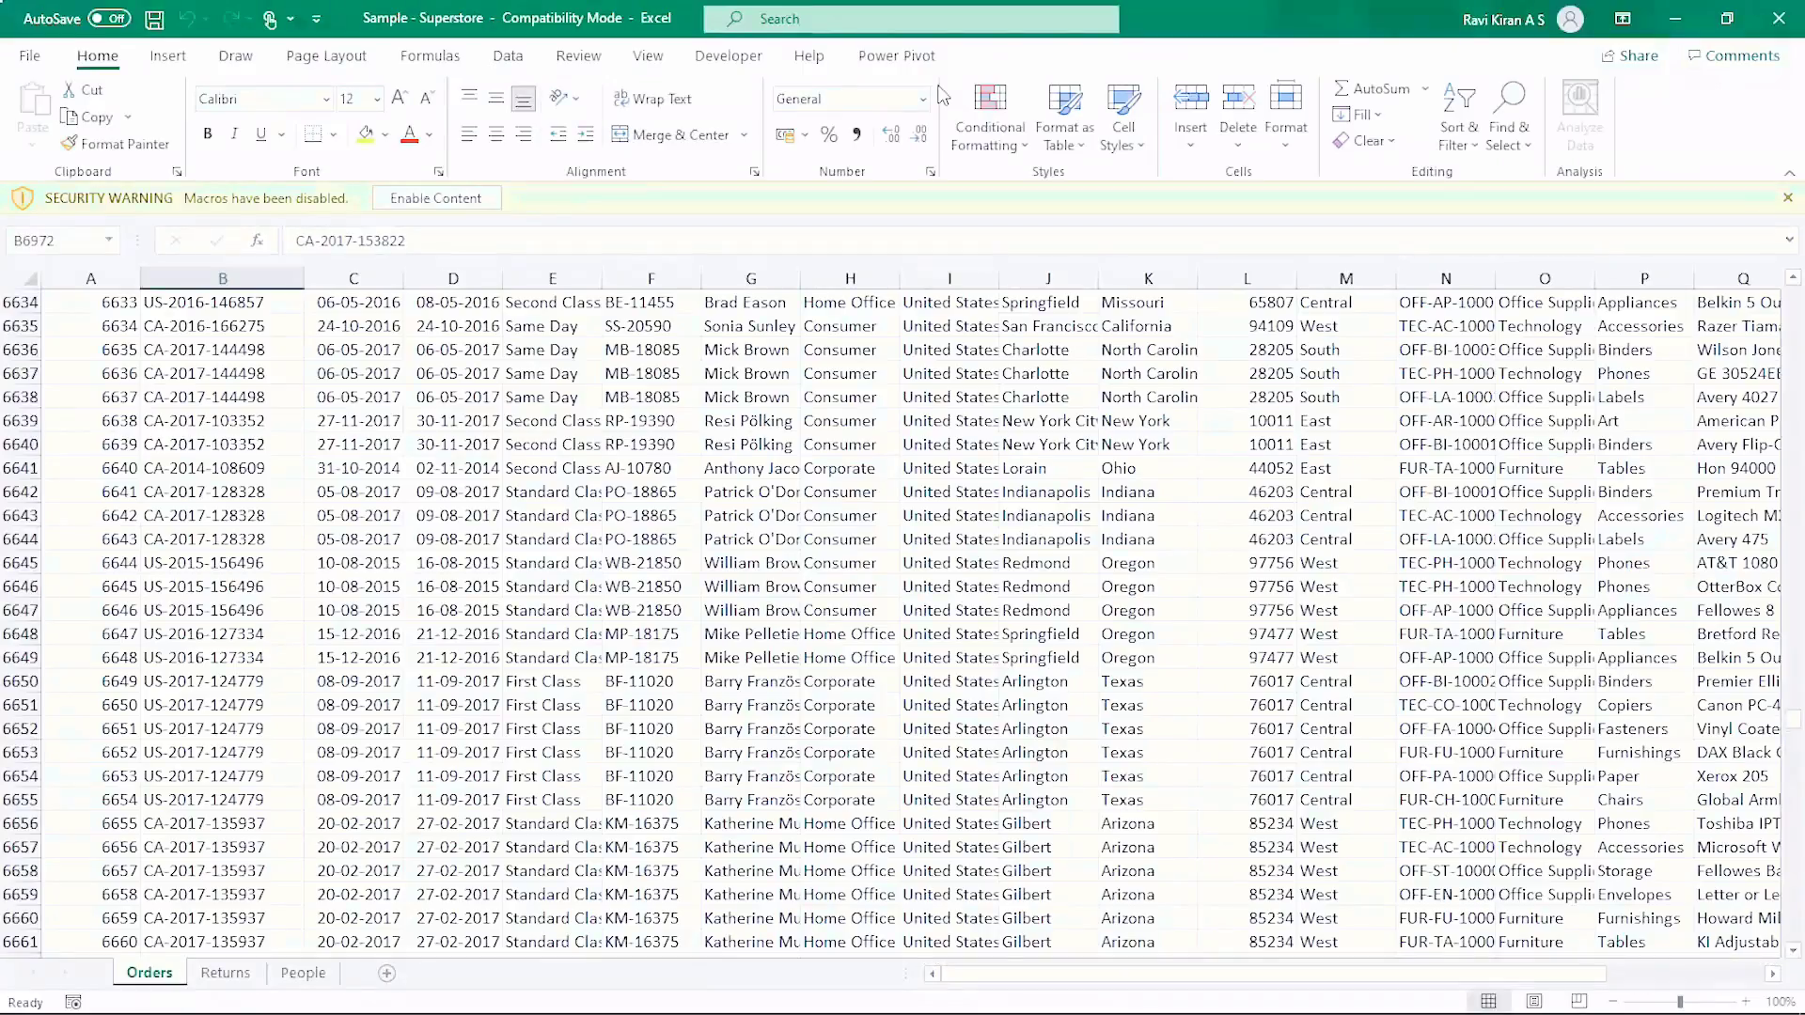
left_click(404, 199)
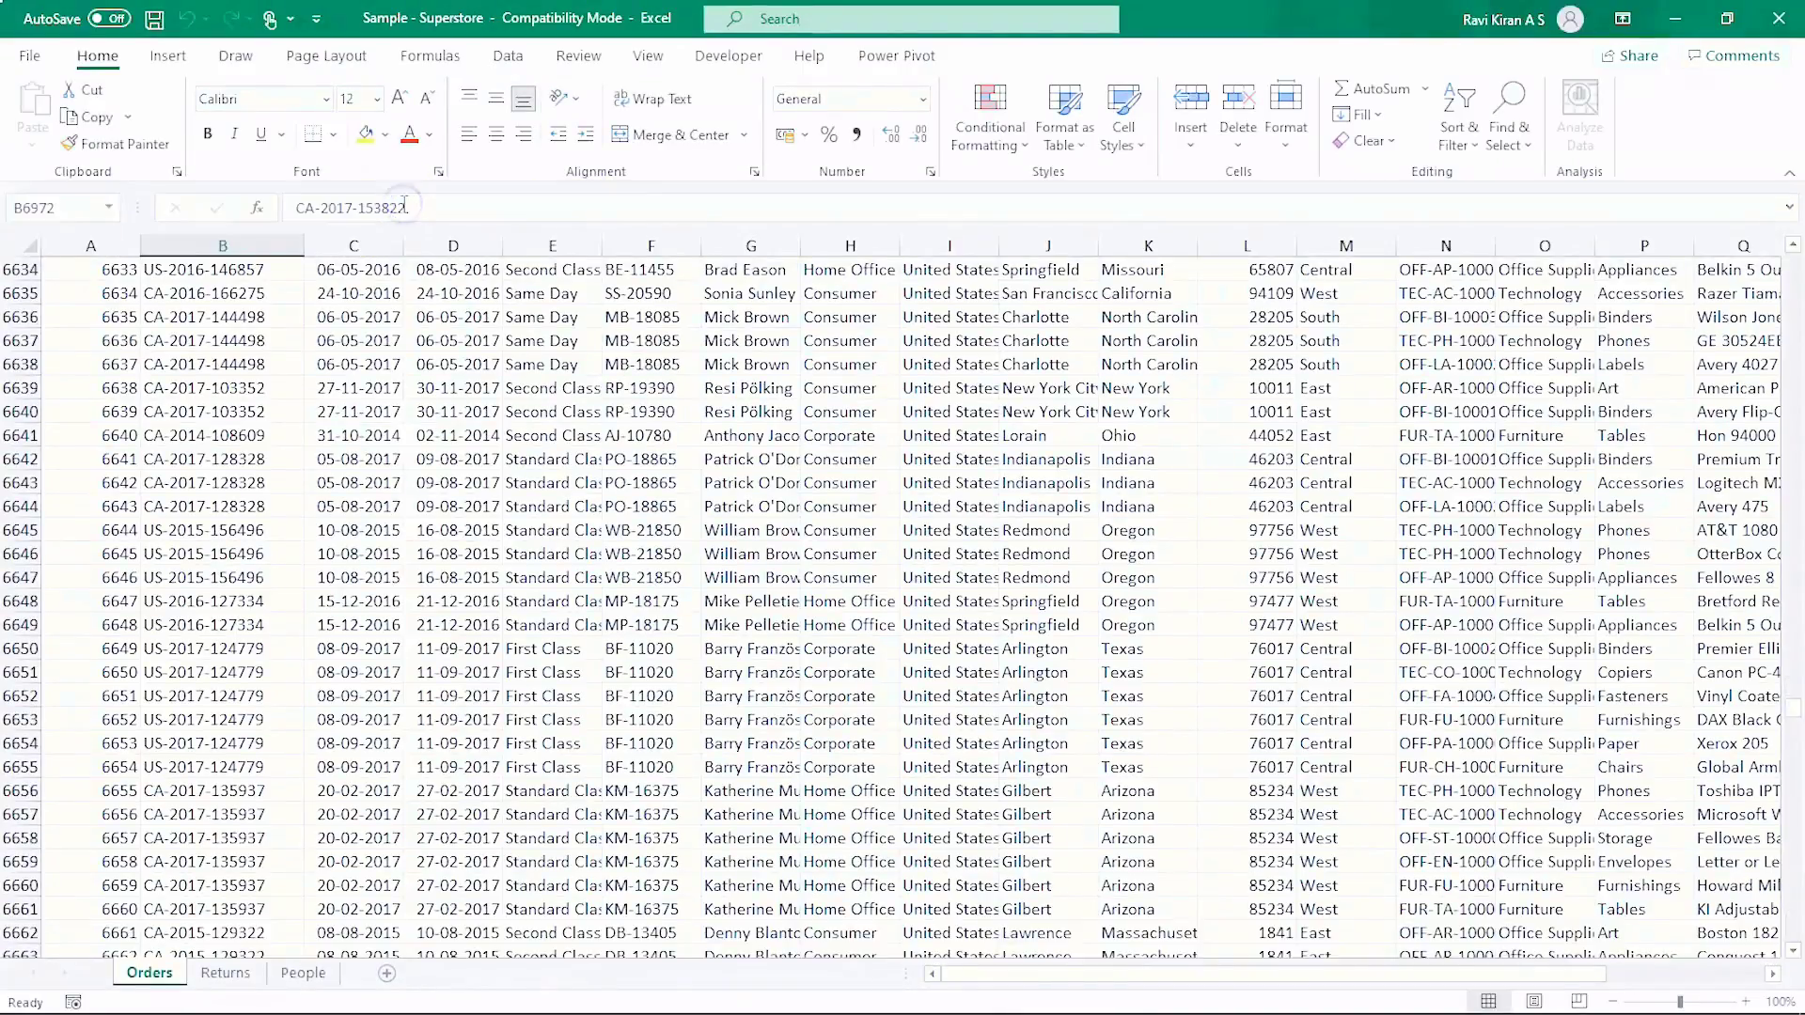
- Convert the Orders data range A1:U9995 into a table with headers
scroll(237, 580, "up", 20)
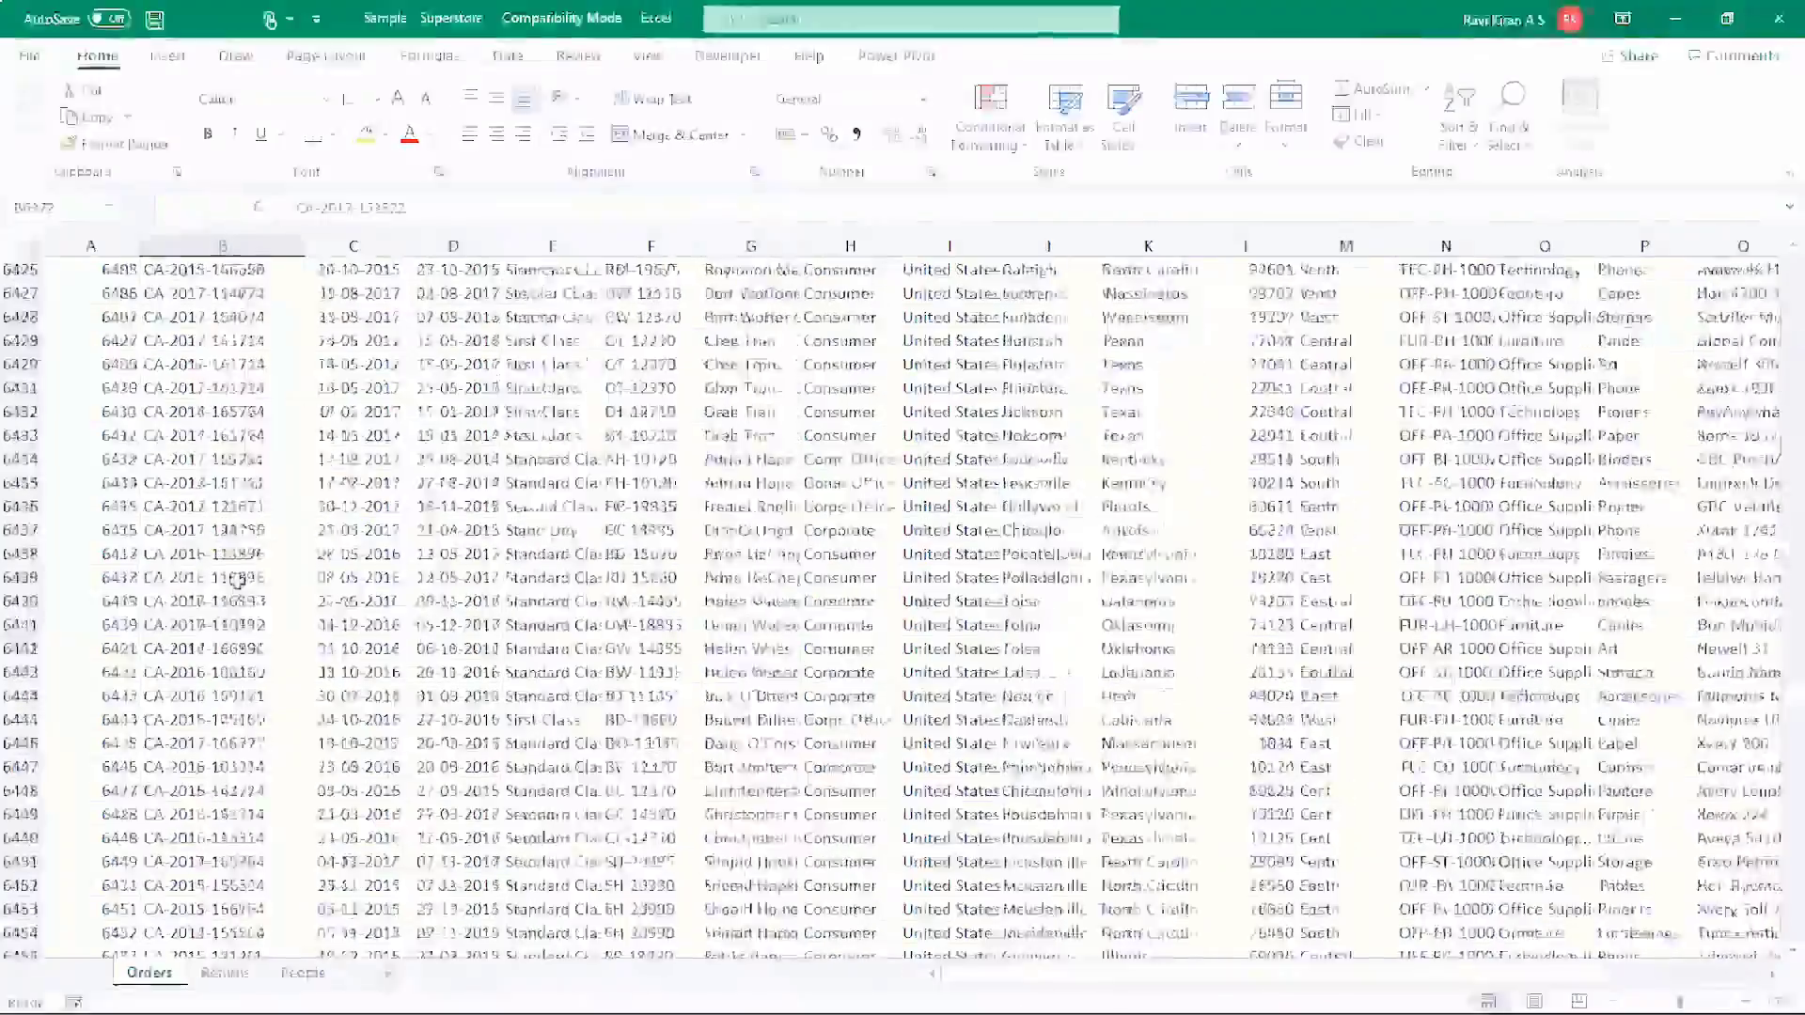
scroll(237, 580, "up", 20)
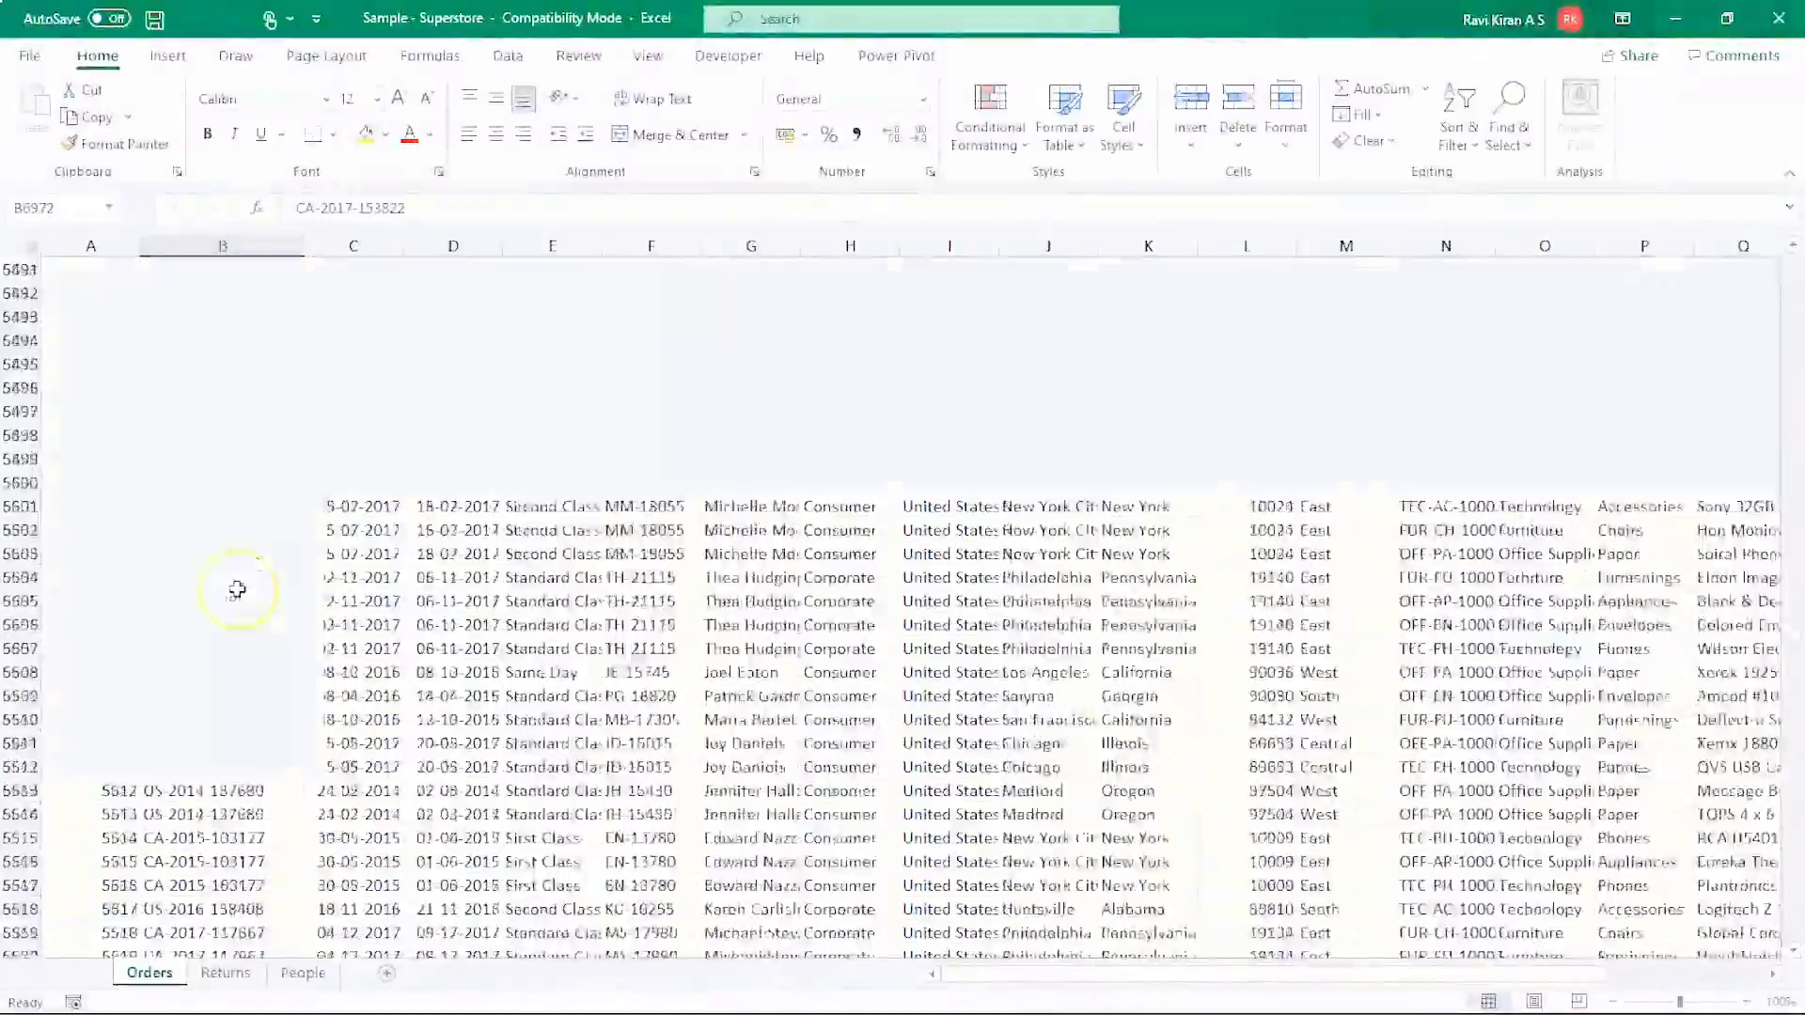
scroll(236, 589, "up", 20)
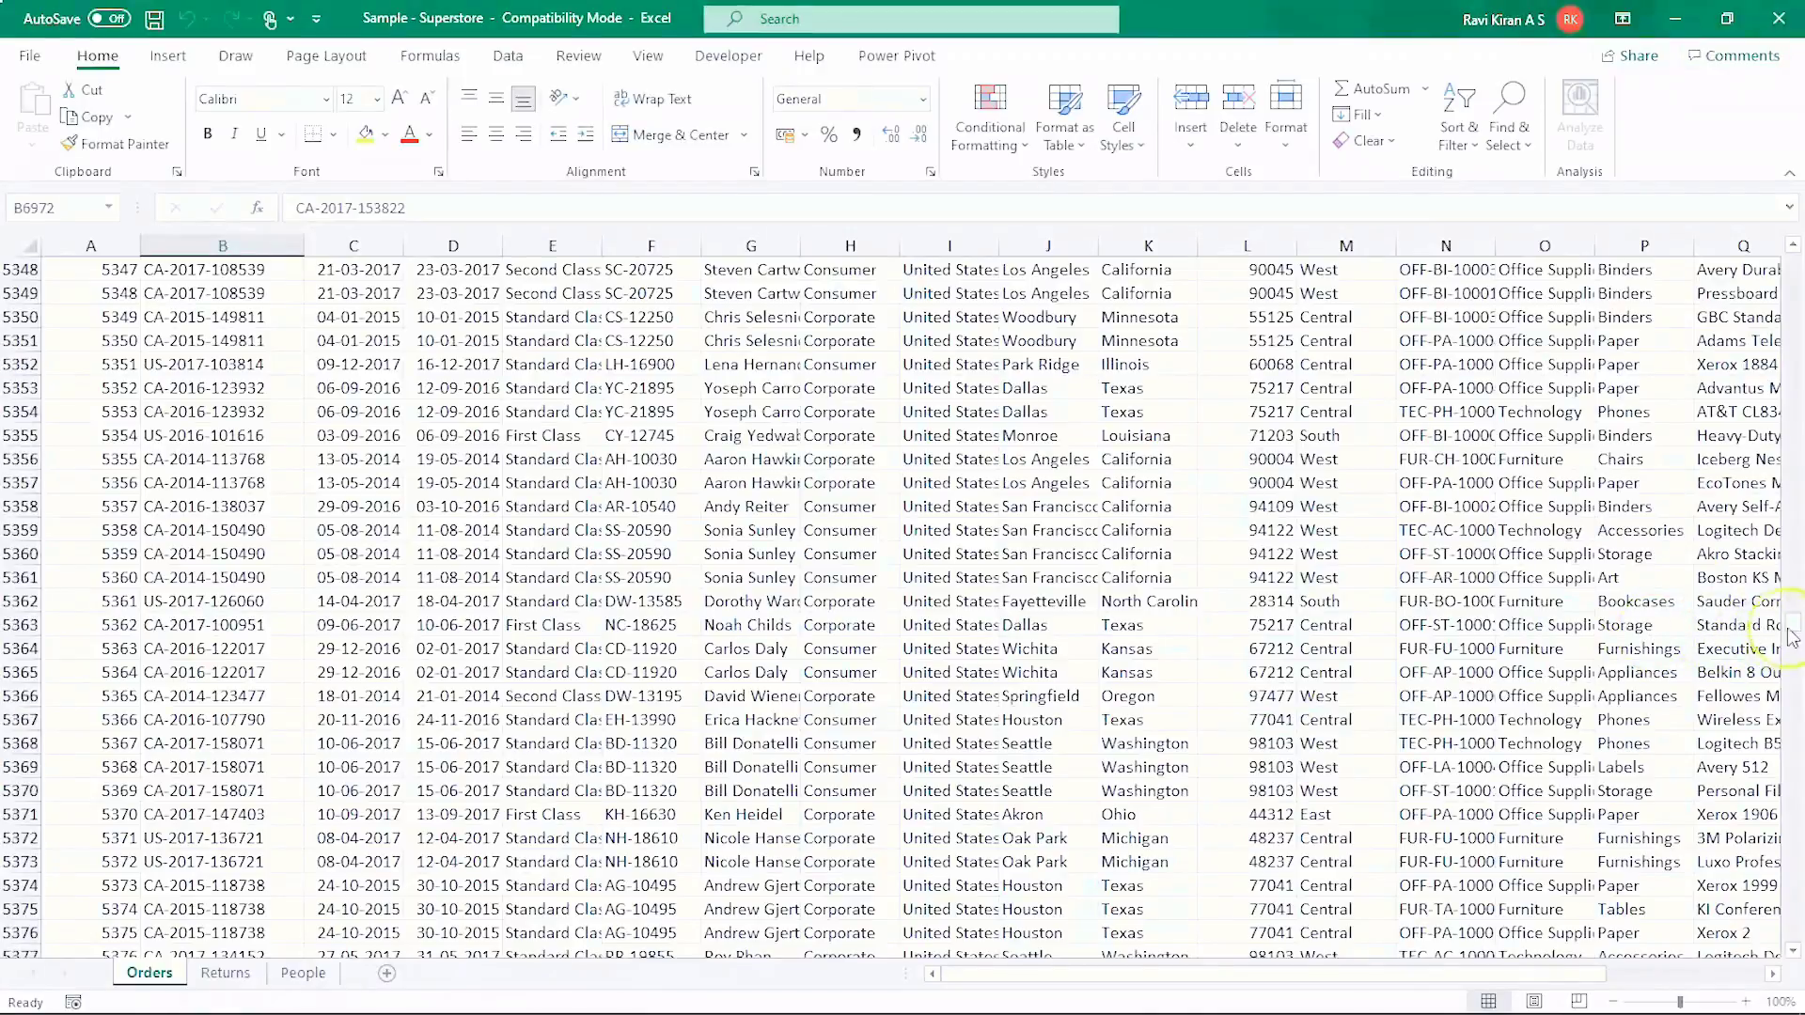
left_click_drag(1789, 628, 1795, 261)
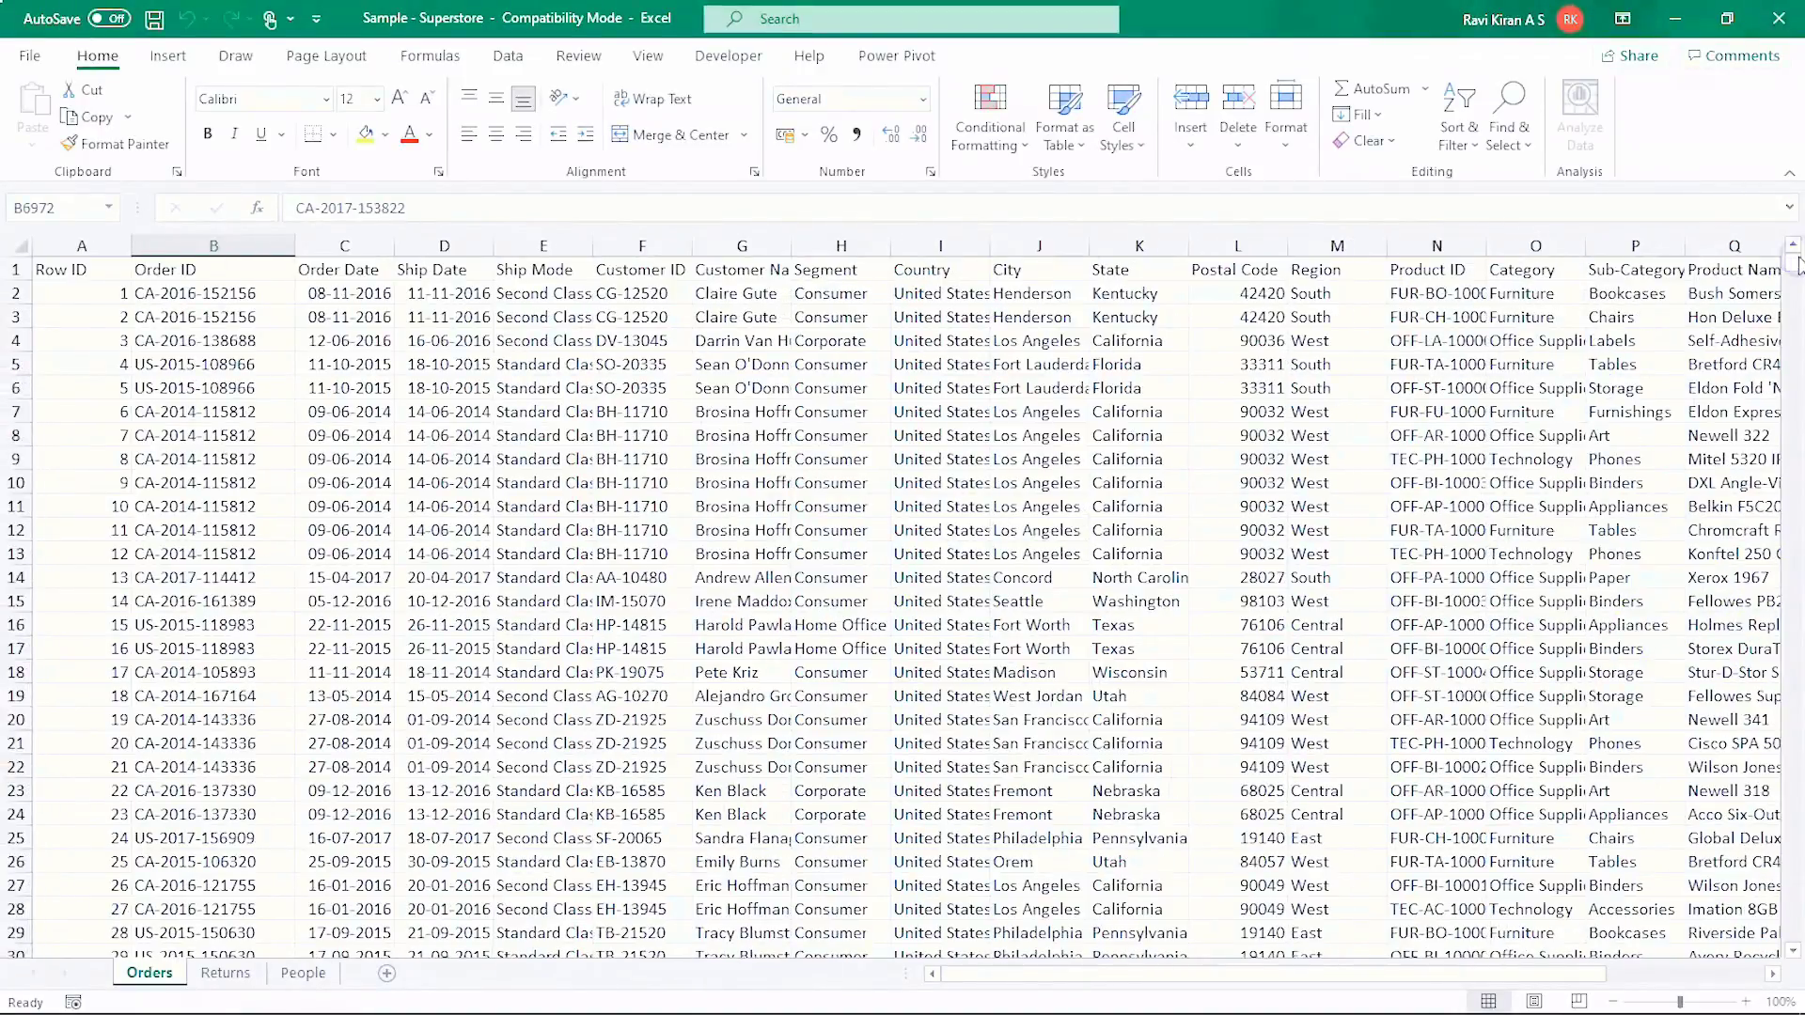
left_click(72, 284)
left_click(80, 269)
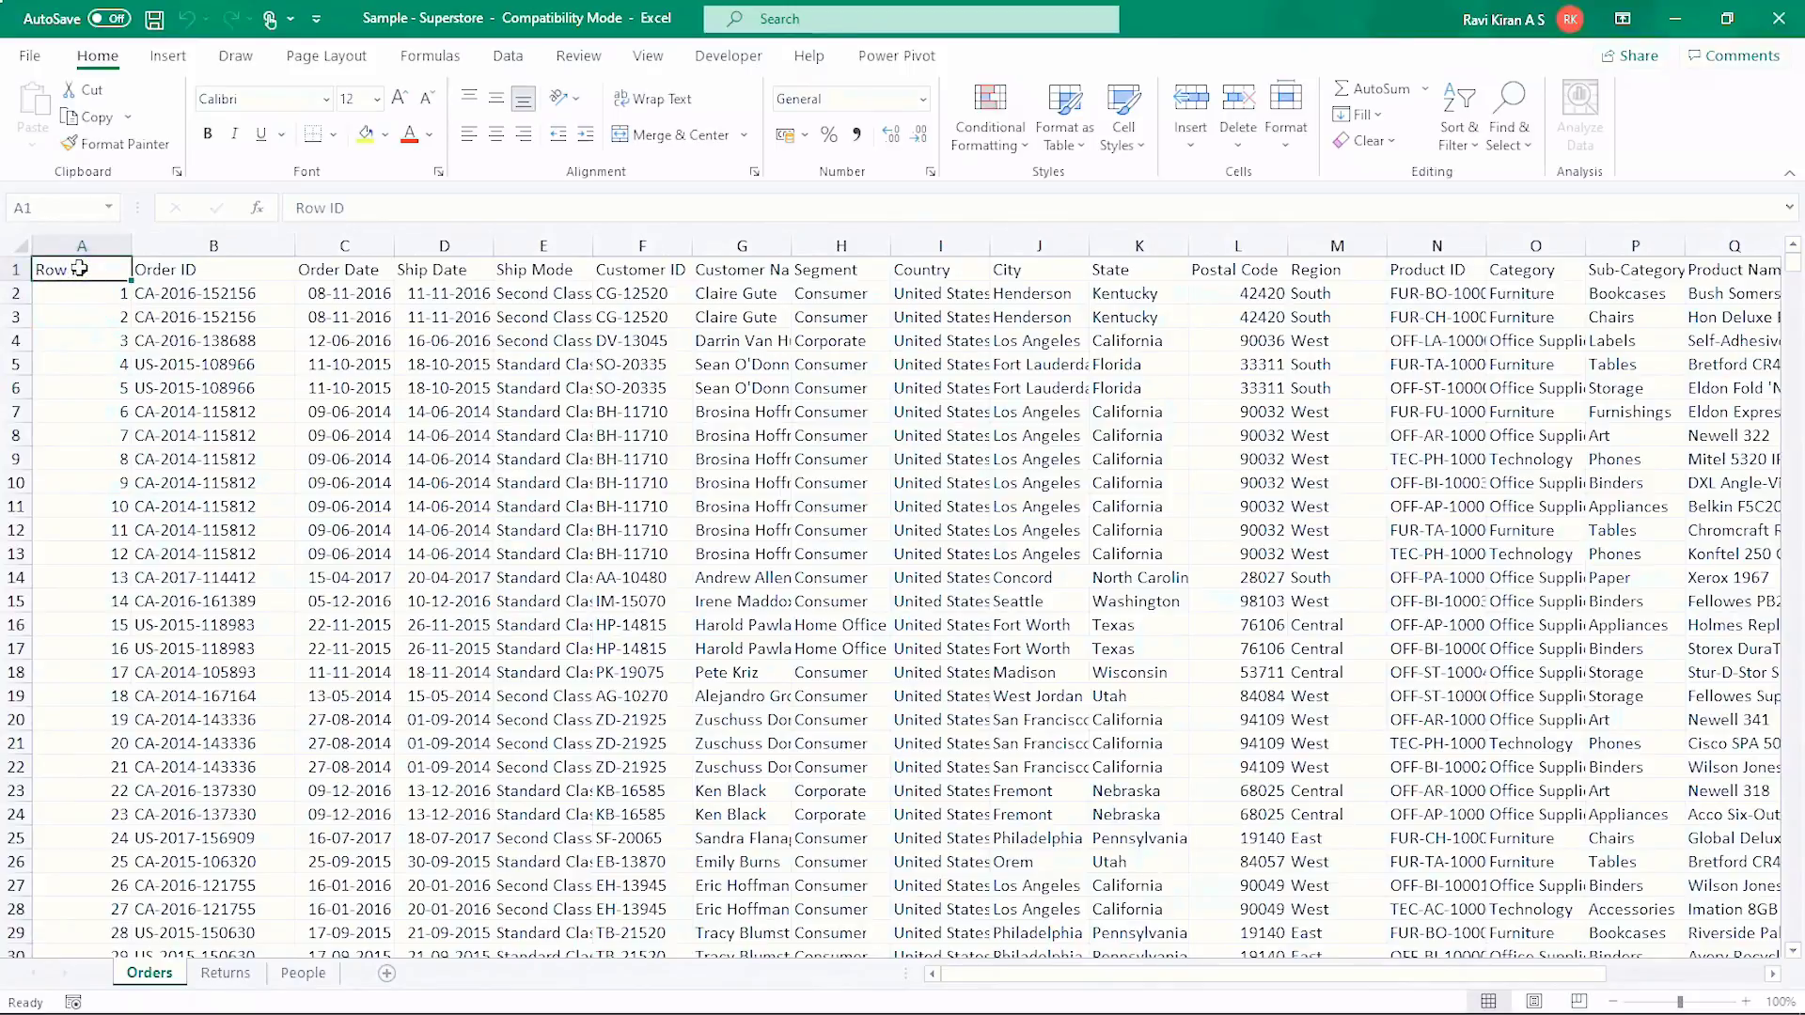
key("ctrl+shift+End")
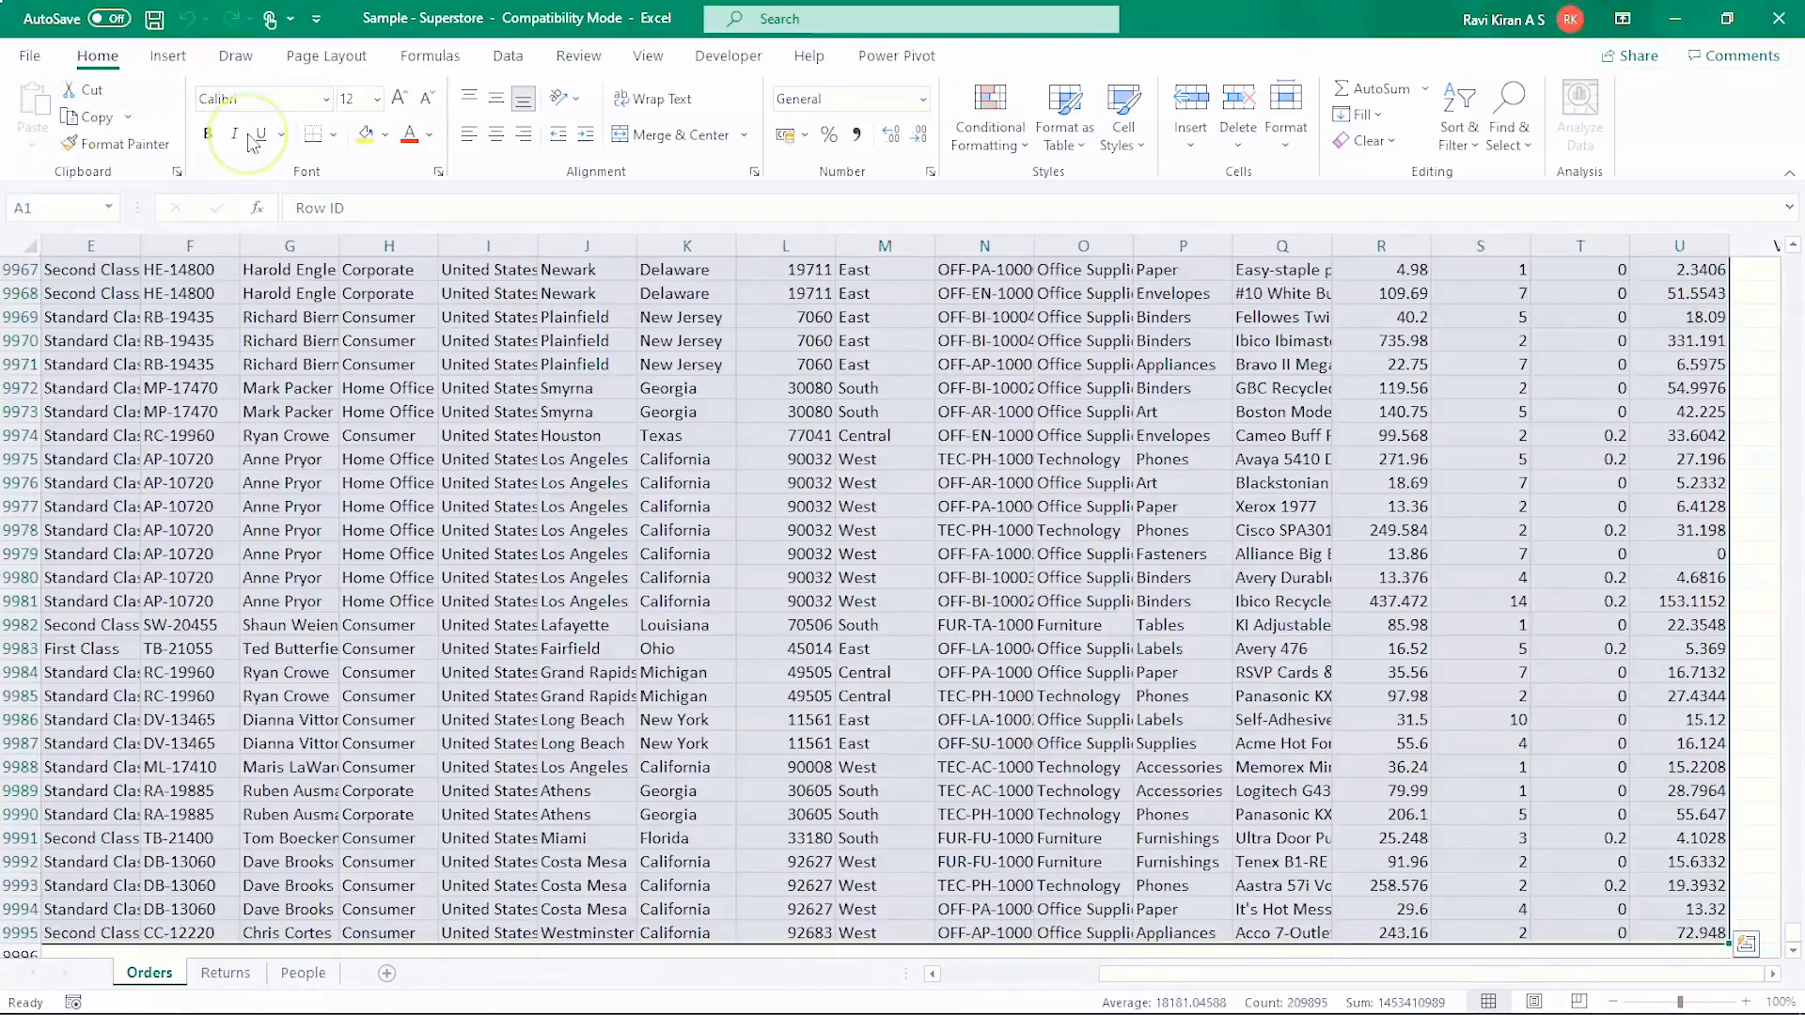
key("ctrl+t")
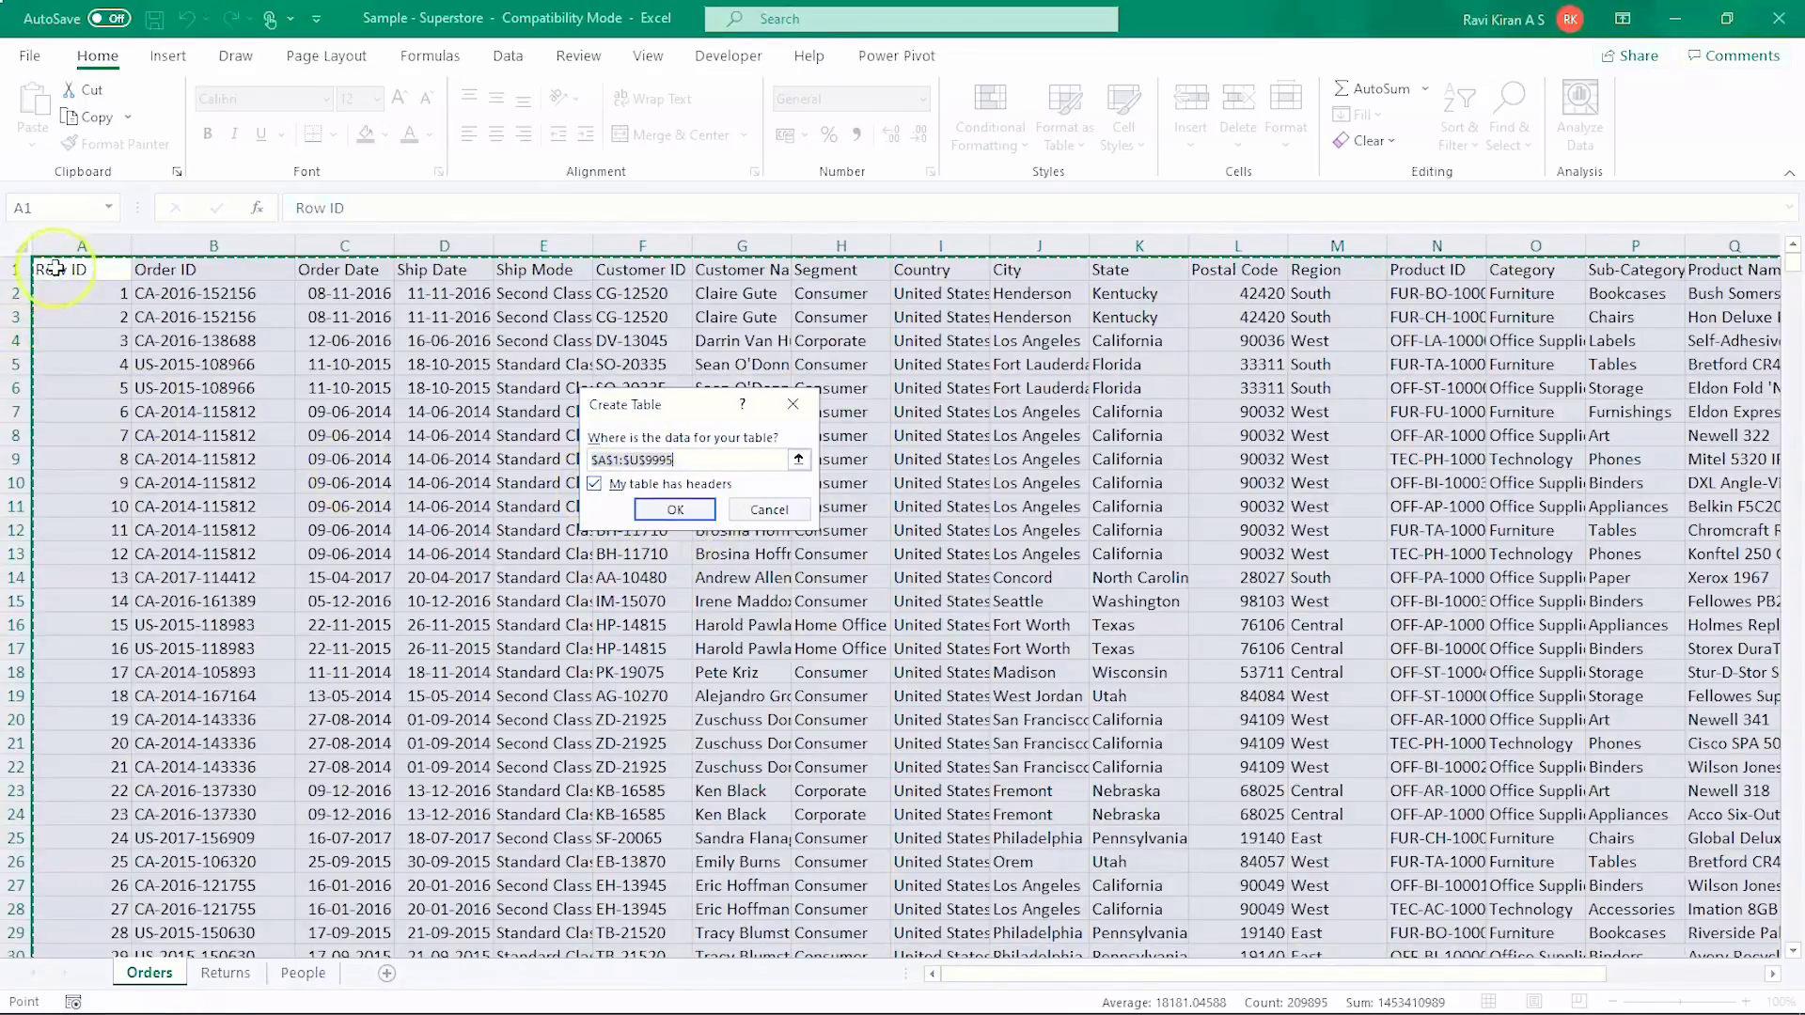
left_click(674, 507)
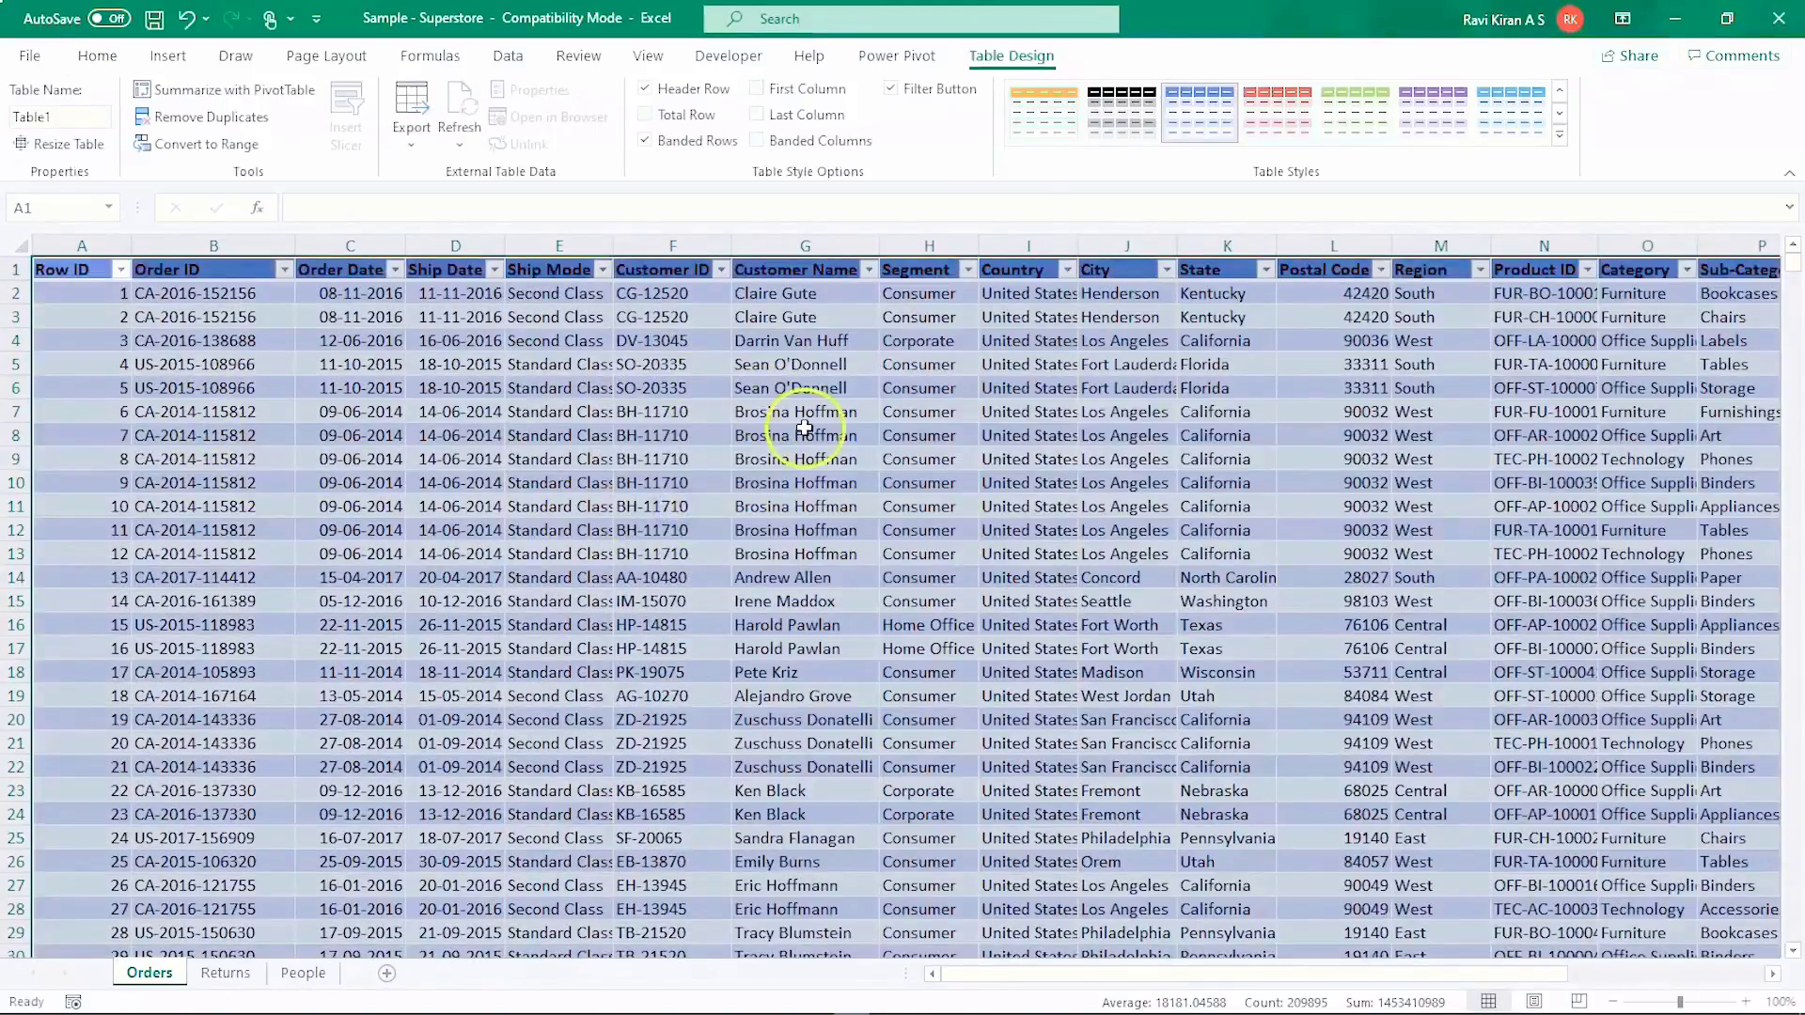
- Apply the plain, uncoloured first style of the Light group to the Orders table
left_click(1559, 135)
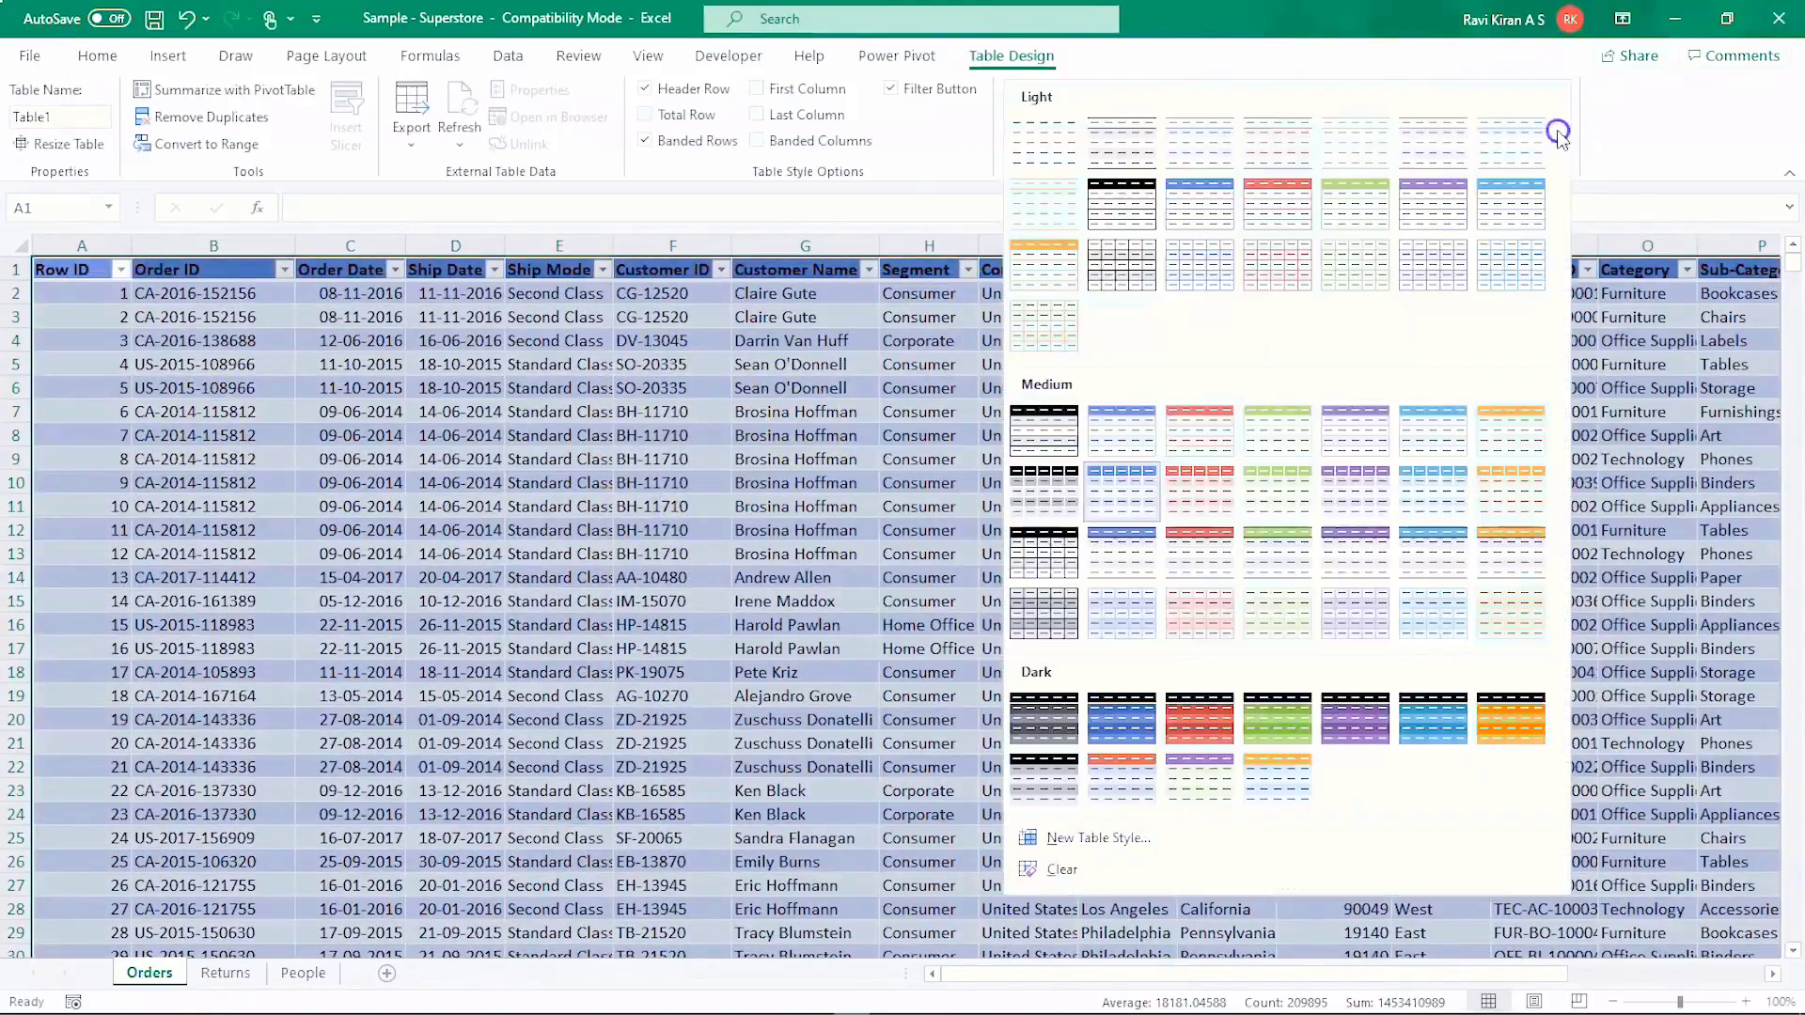
left_click(1038, 144)
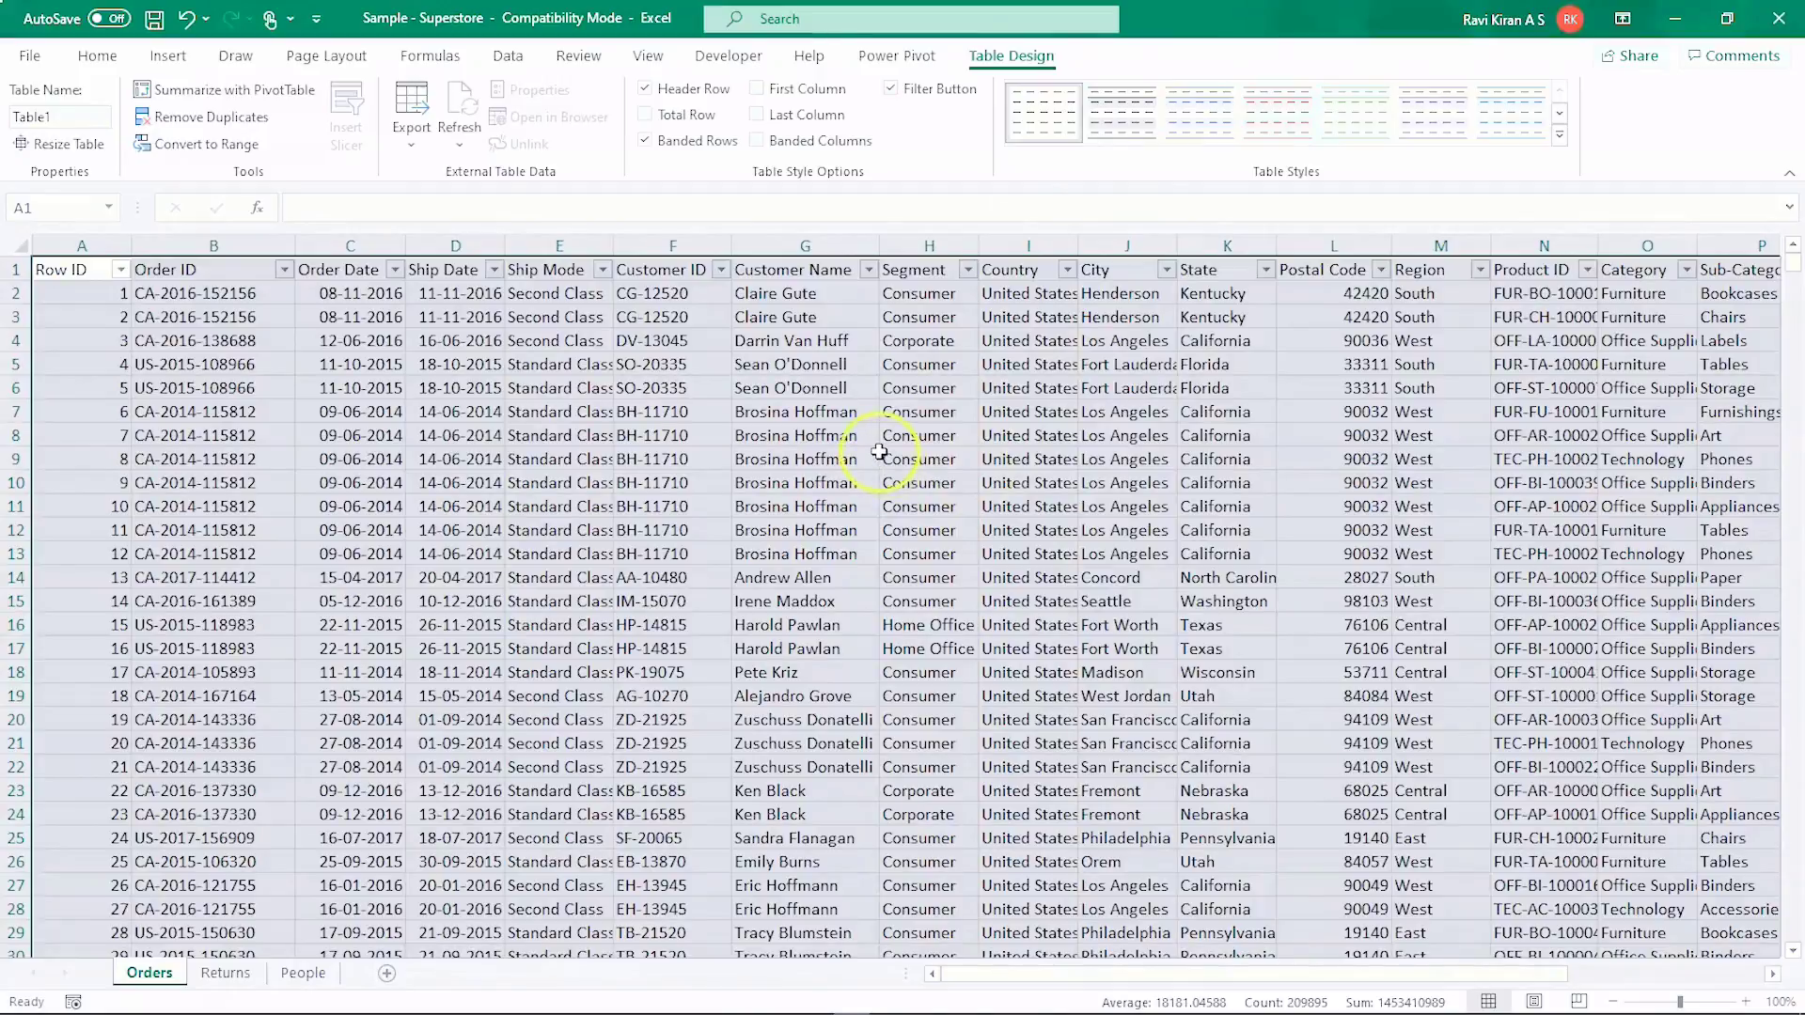
left_click(823, 411)
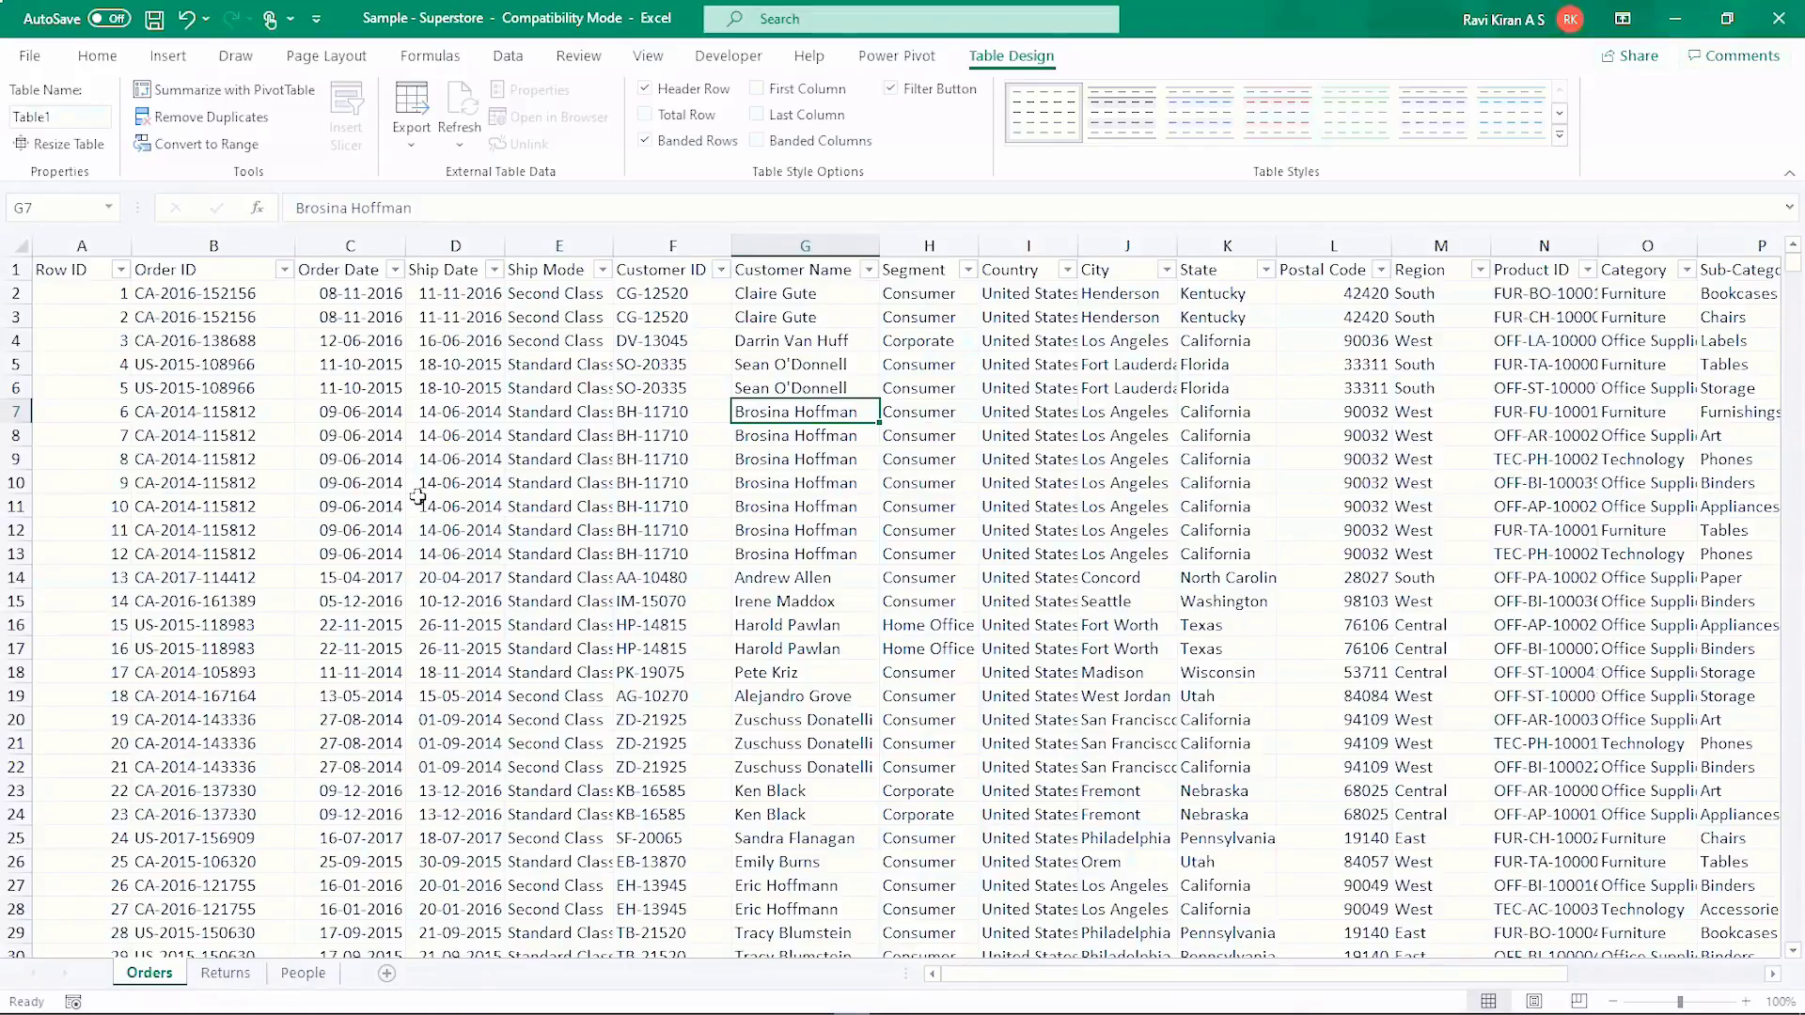
- Switch to the Excel MIS Report presentation in PowerPoint
key("alt+Tab")
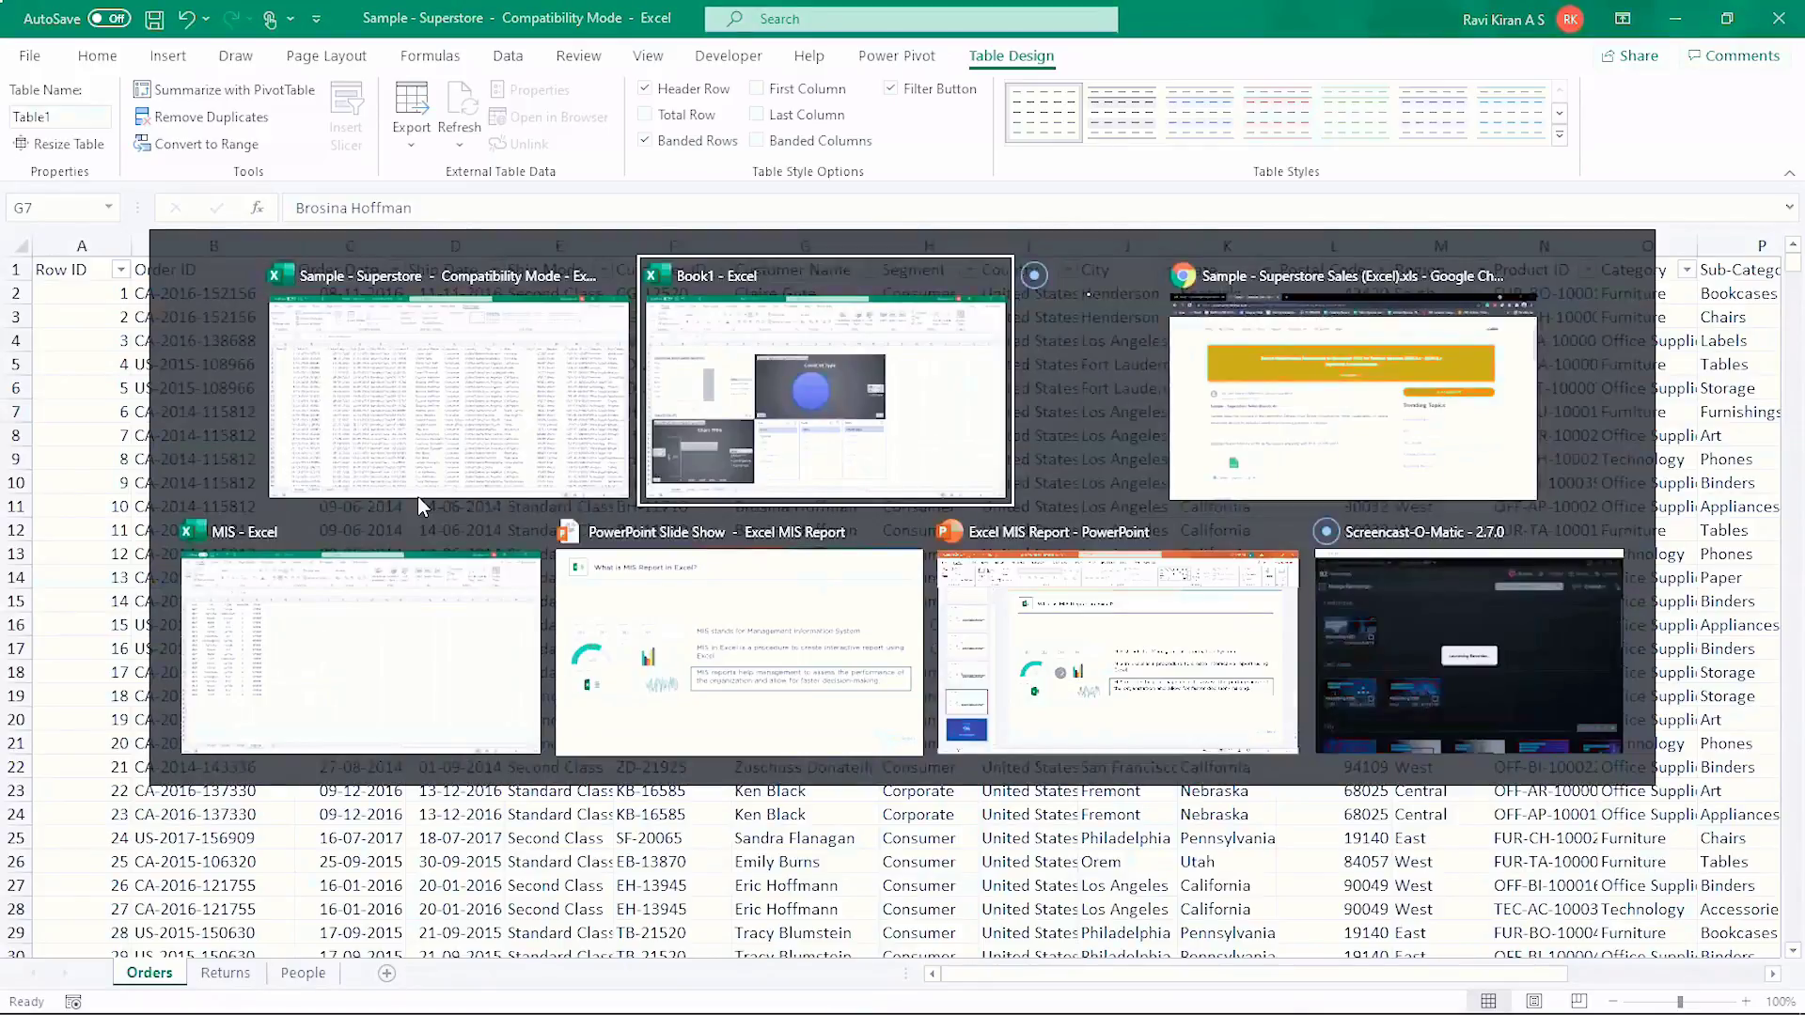
key("Tab")
key("Tab")
key("Tab")
key("Tab")
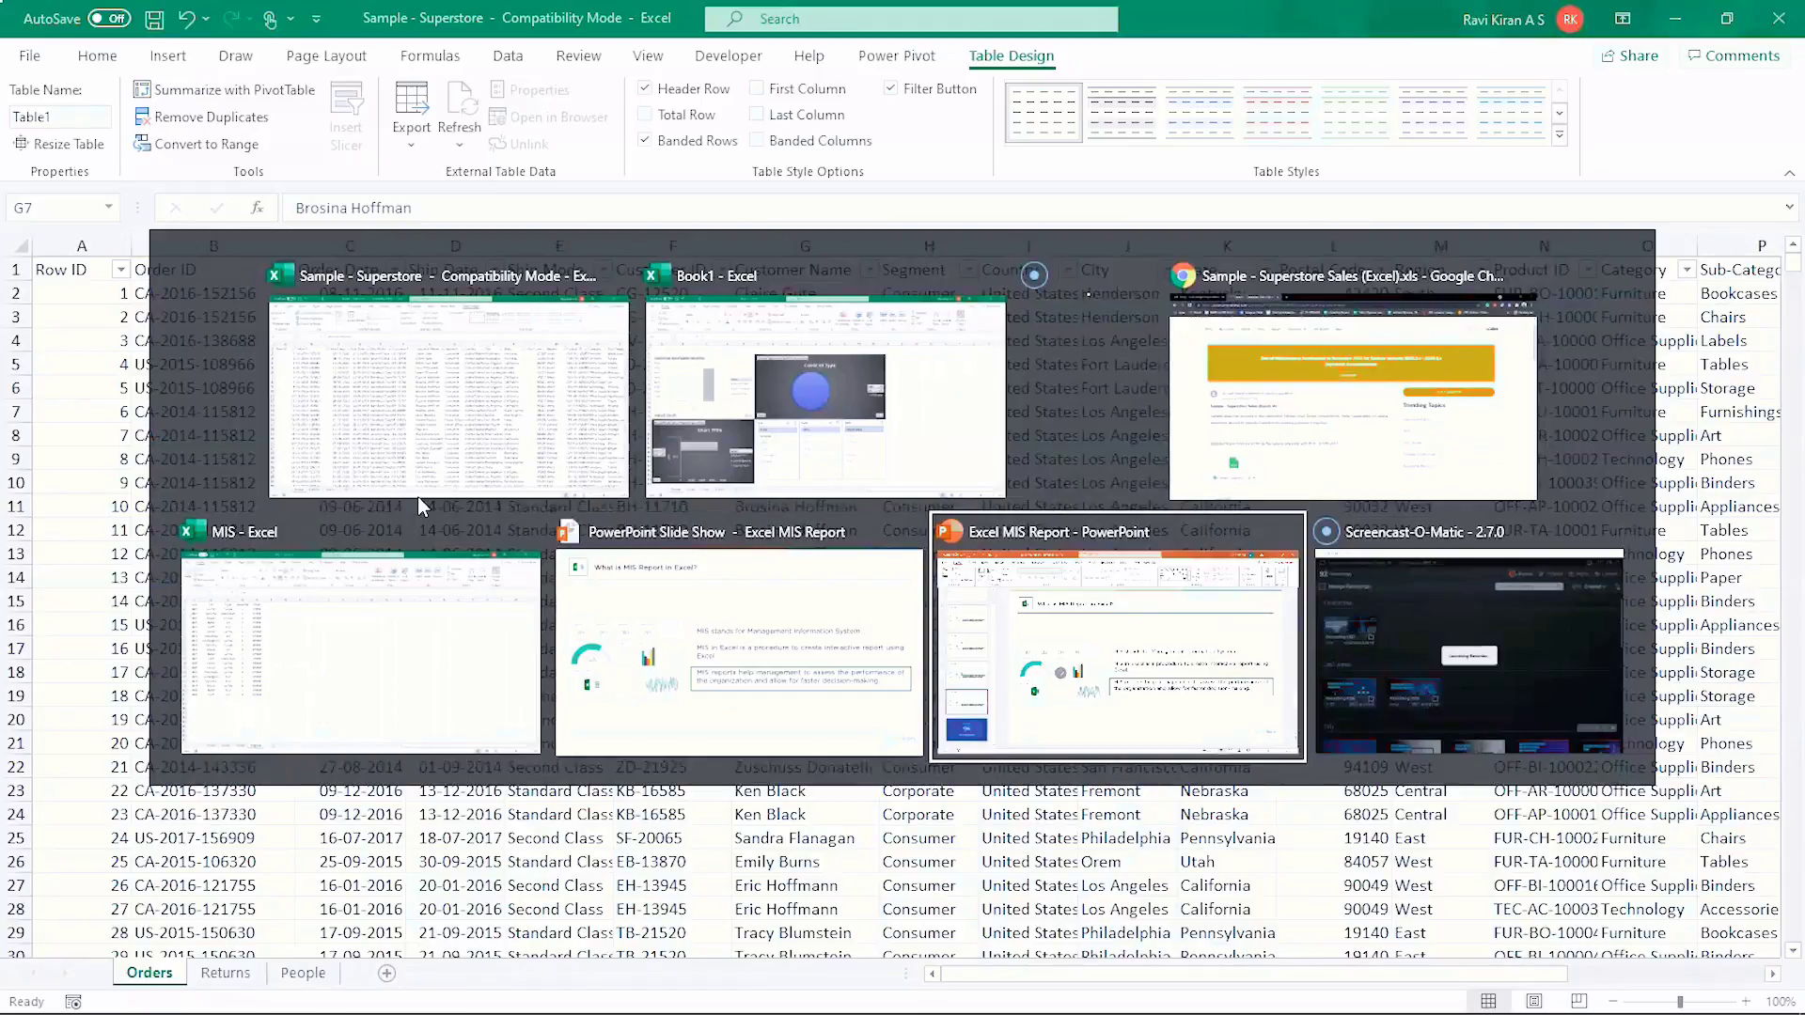